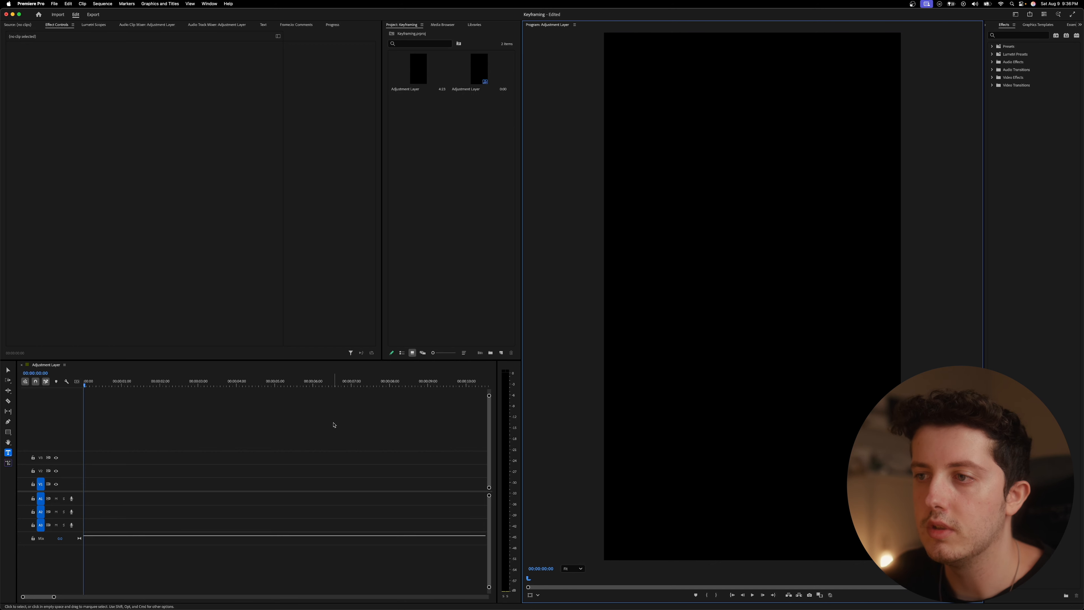
Add a text layer reading "smooth keyframes" to the frame and set its font to SF Pro Bold.
click(695, 277)
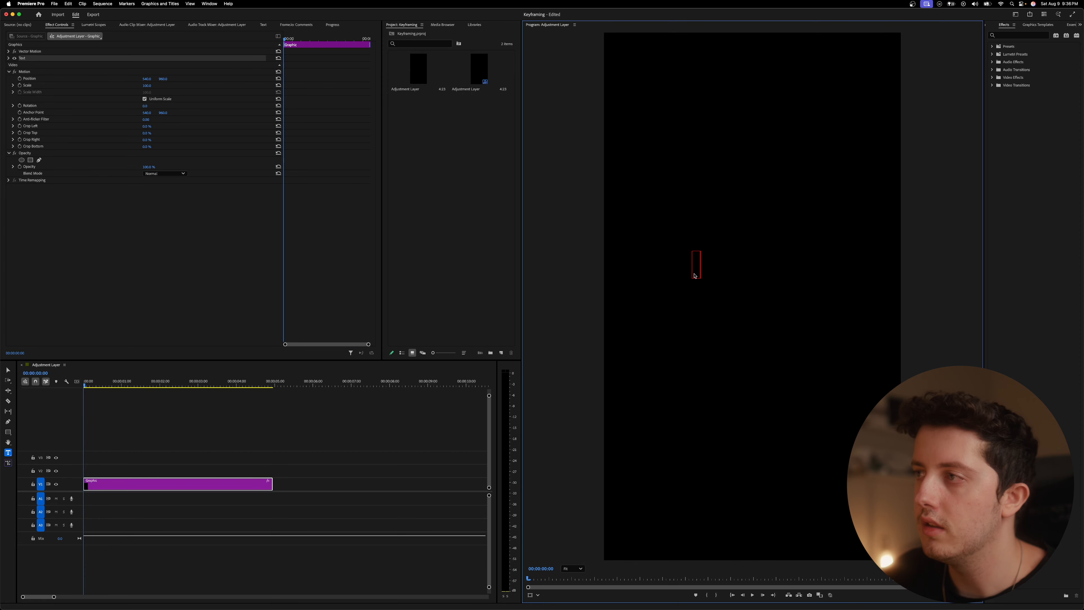
text(Smooth Keyframes)
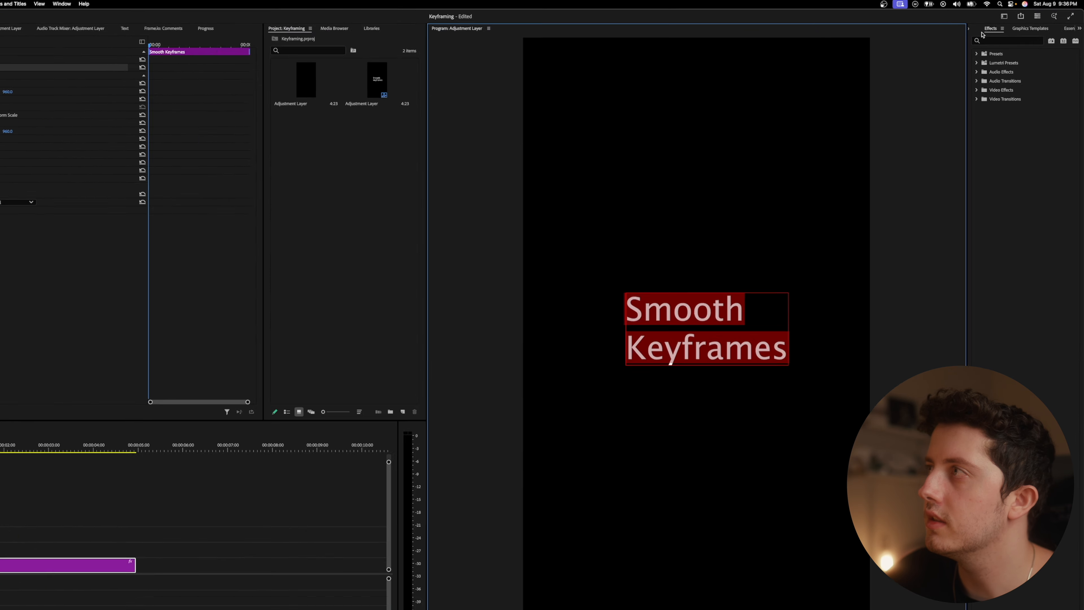
click(979, 26)
click(980, 27)
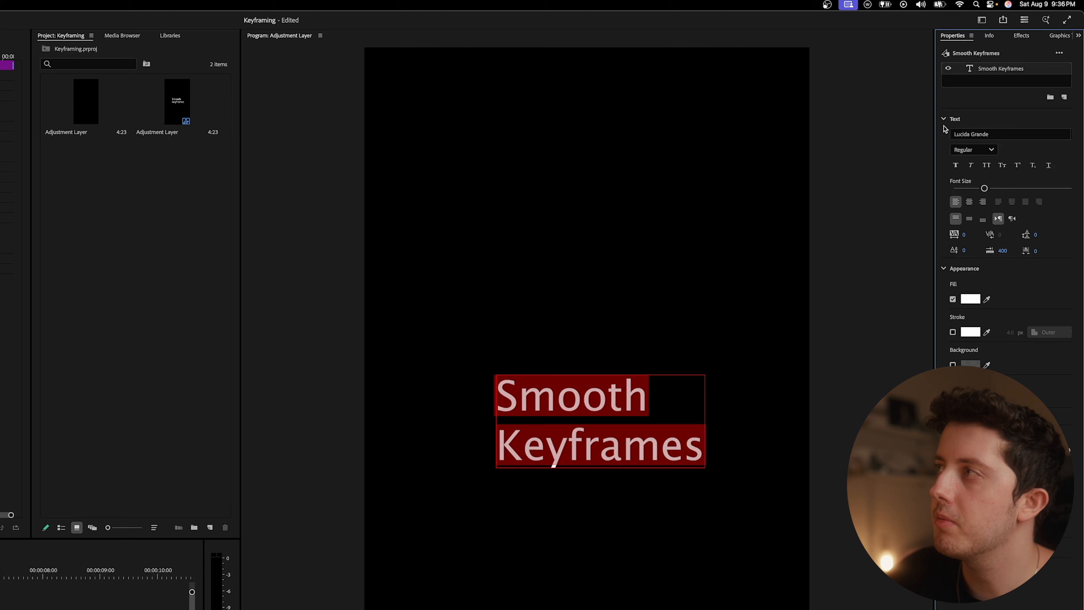
click(982, 134)
text(sf pro)
click(989, 251)
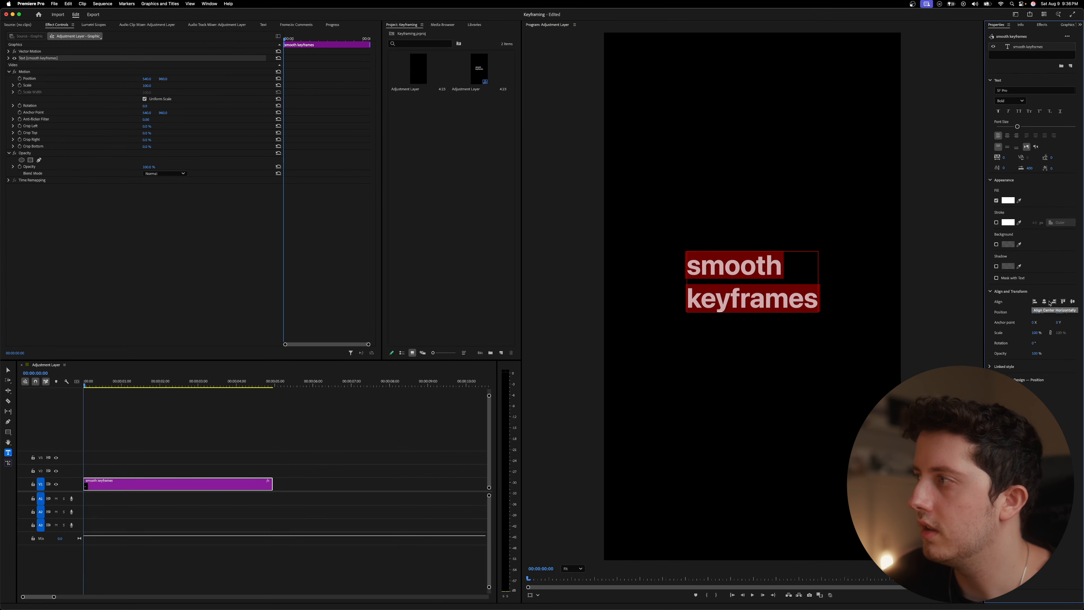
Centre the text block in the frame with centre-aligned lines and tightened line spacing.
click(1073, 302)
click(1008, 136)
drag(1052, 158, 1027, 158)
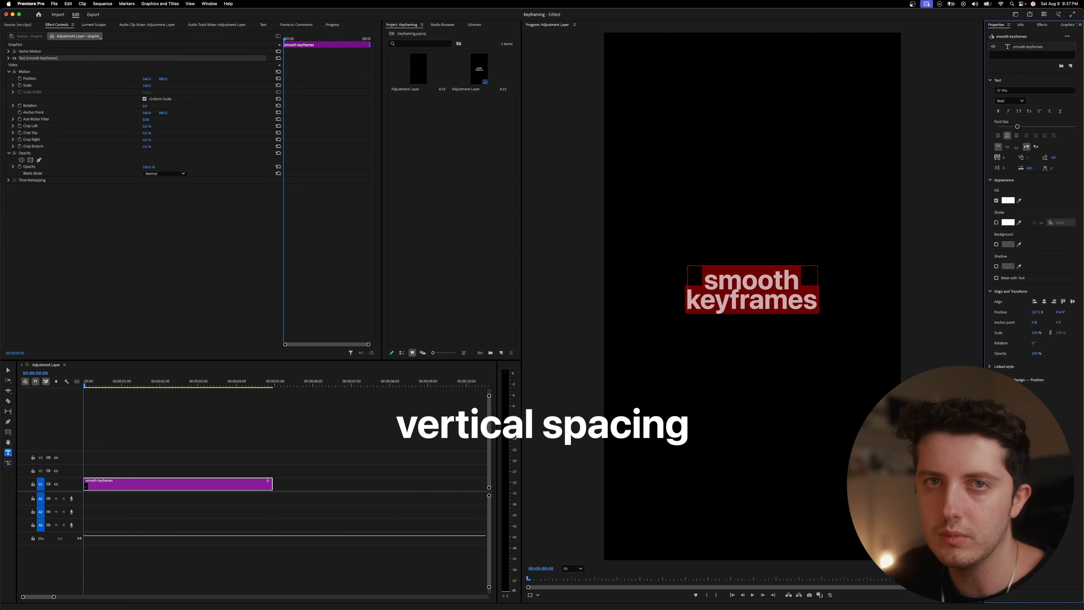
drag(1056, 157, 1049, 158)
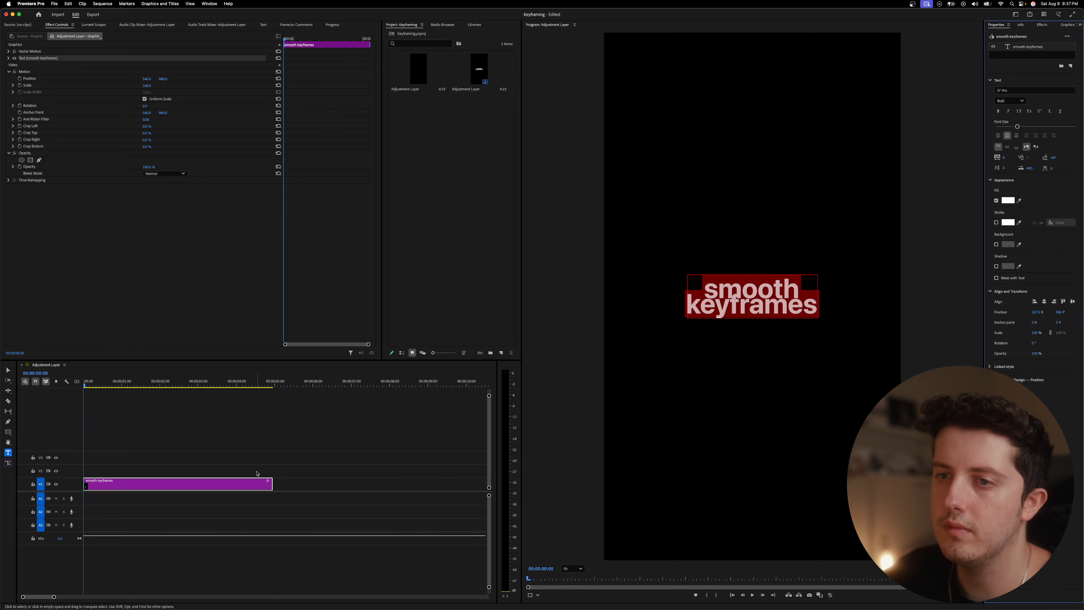
Try keyframing the text clip's built-in Motion position so it slides in from beyond the frame's left side, and preview it.
click(133, 476)
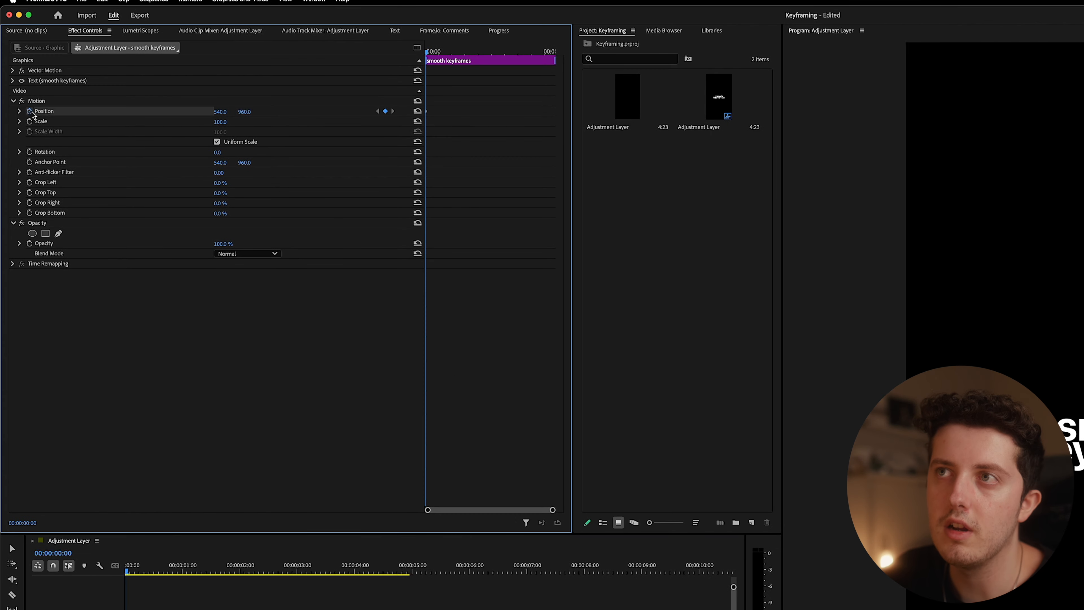
click(20, 78)
drag(223, 112, 21, 112)
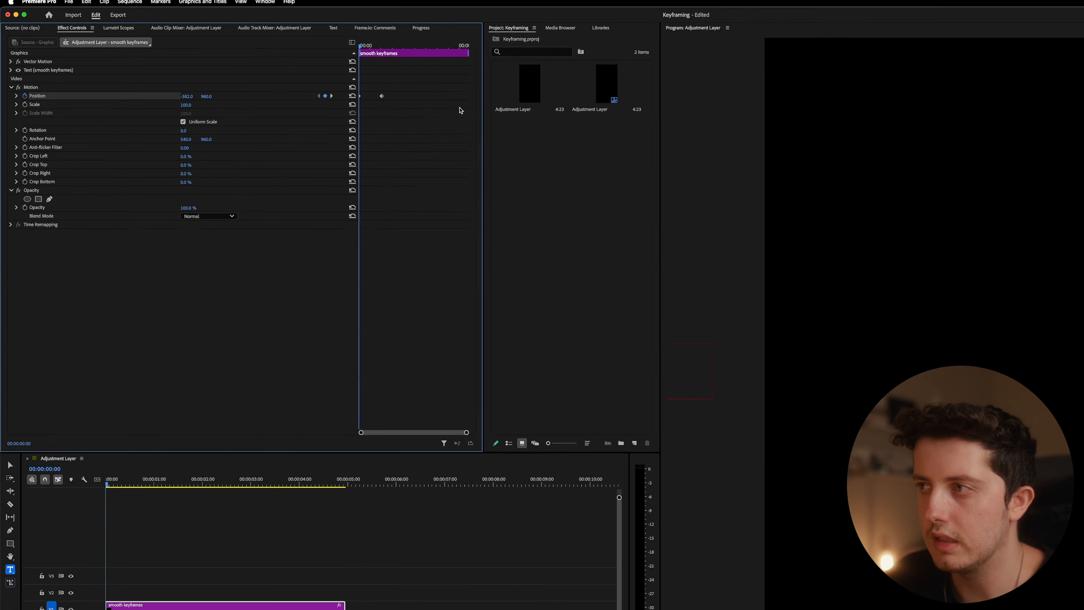
key(space)
key(space)
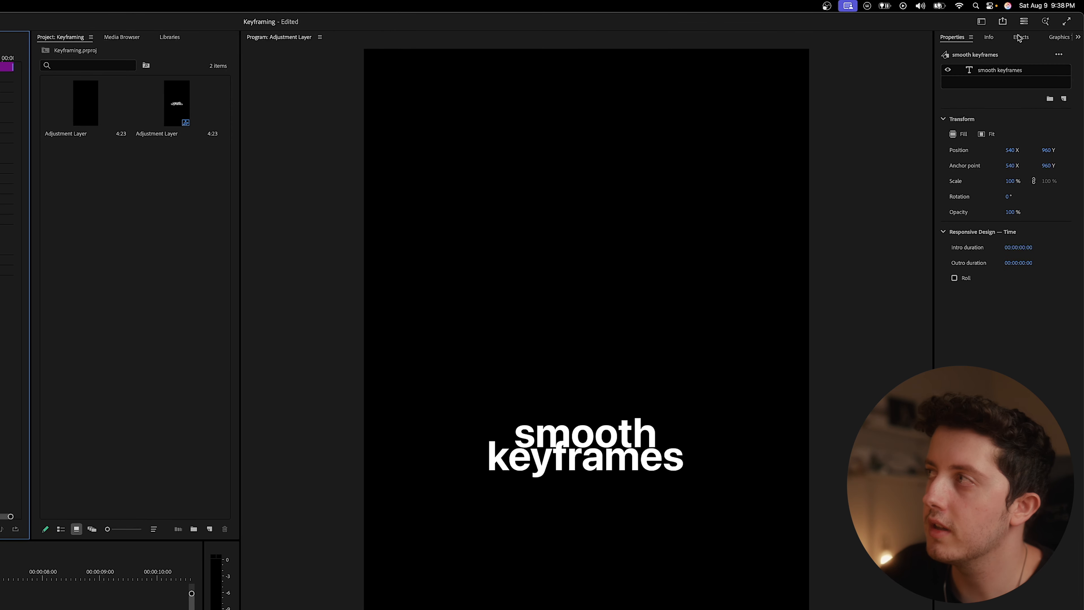
Find the Transform video effect, apply it to the text clip and set its shutter angle to 360.
click(1041, 25)
click(986, 52)
text(transform)
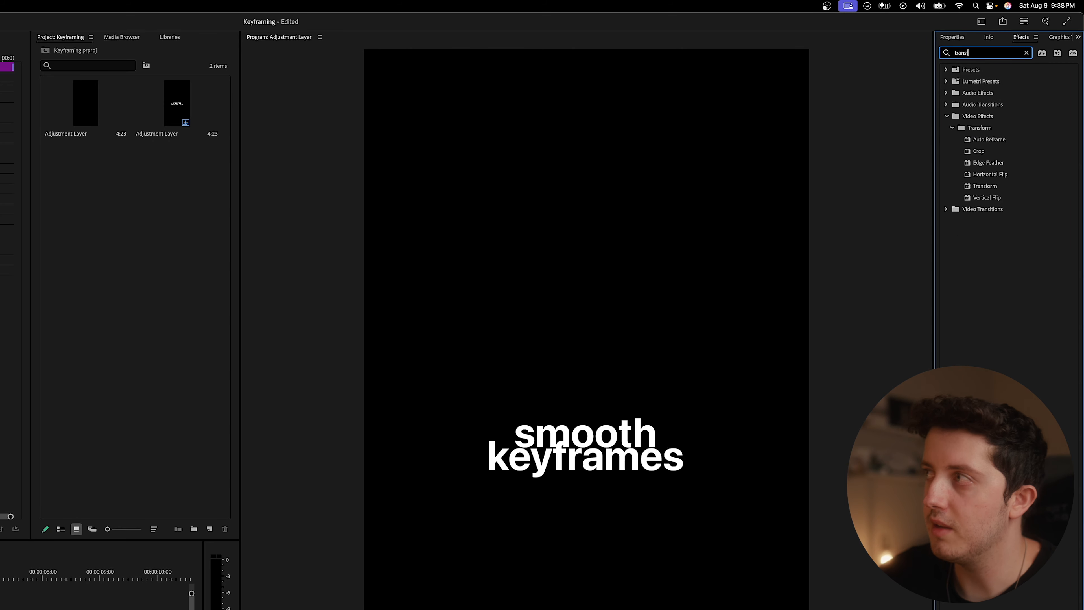
drag(985, 185, 155, 480)
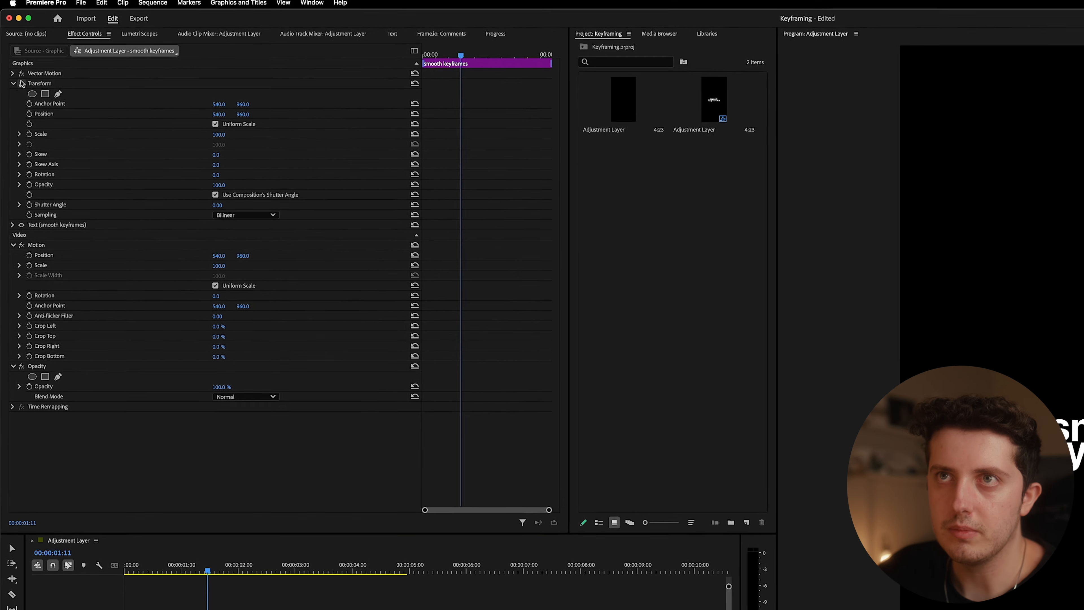
click(9, 59)
click(12, 84)
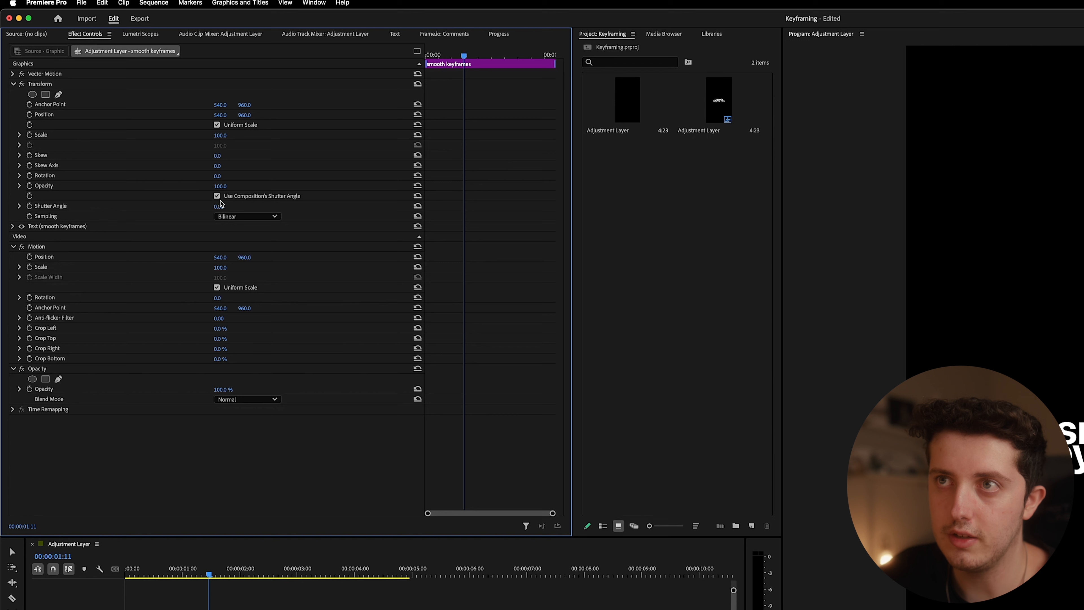
drag(220, 207, 274, 211)
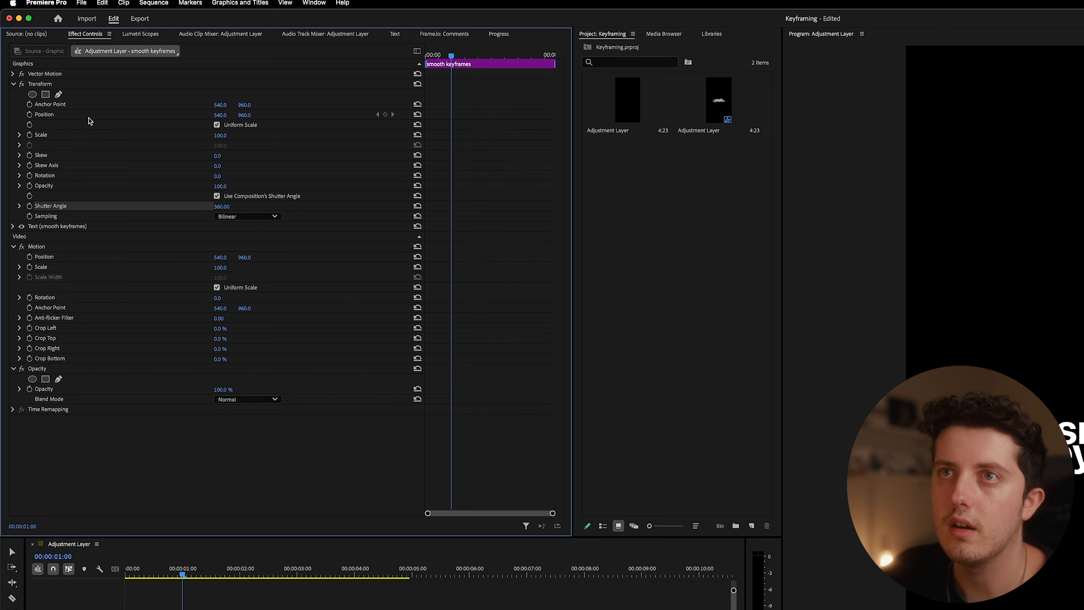
Keyframe the Transform position from beyond the frame's left side at 00:00:00:00 to the centre at 00:00:01:04, and preview the slide-in.
click(88, 115)
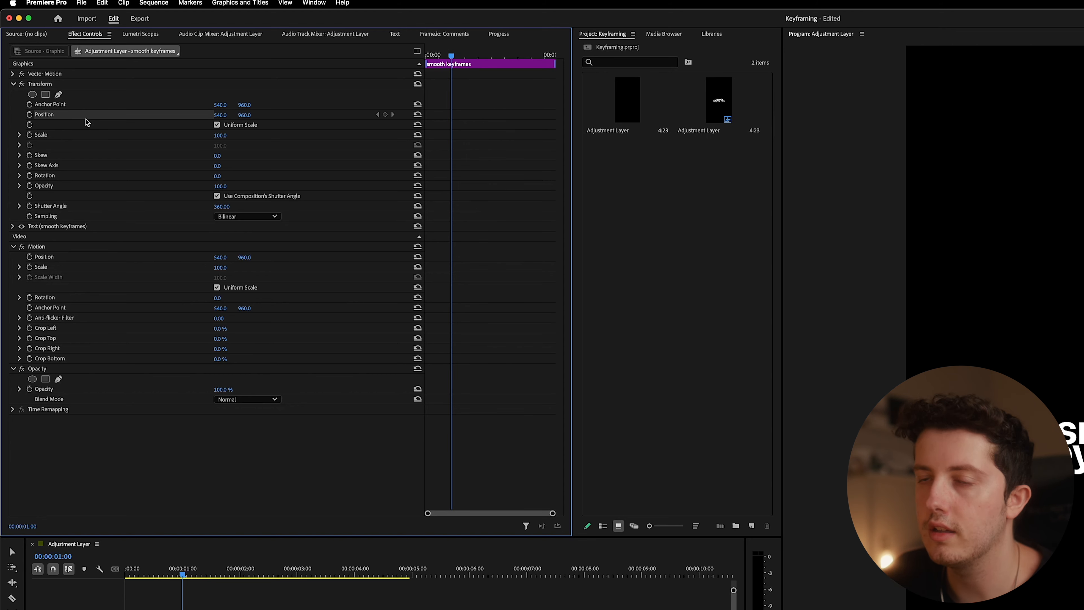
mouse_move(458, 58)
mouse_down()
mouse_move(348, 71)
mouse_move(457, 61)
mouse_up()
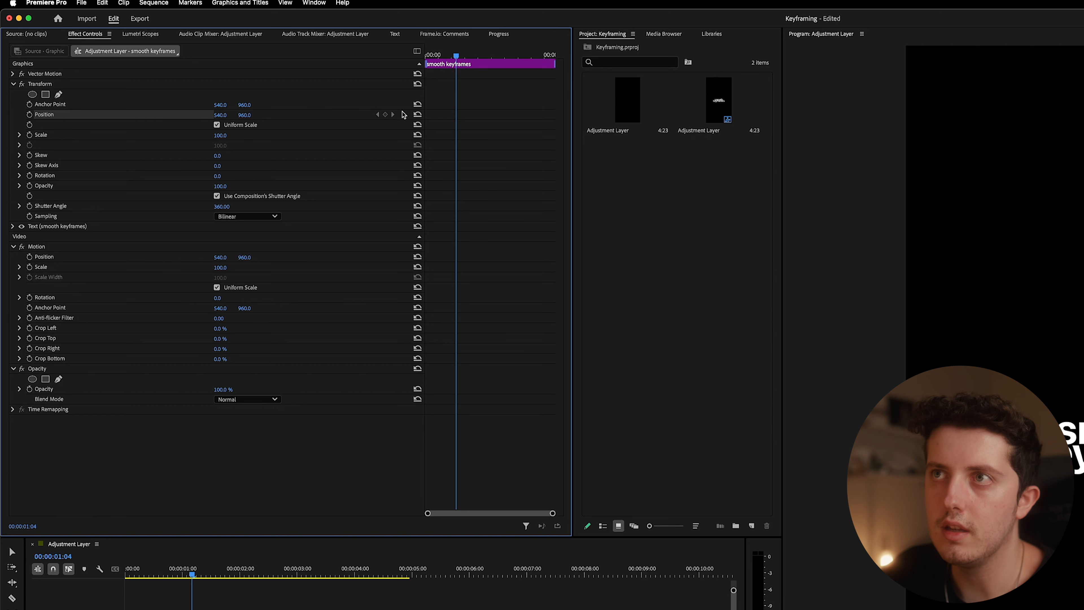
click(30, 115)
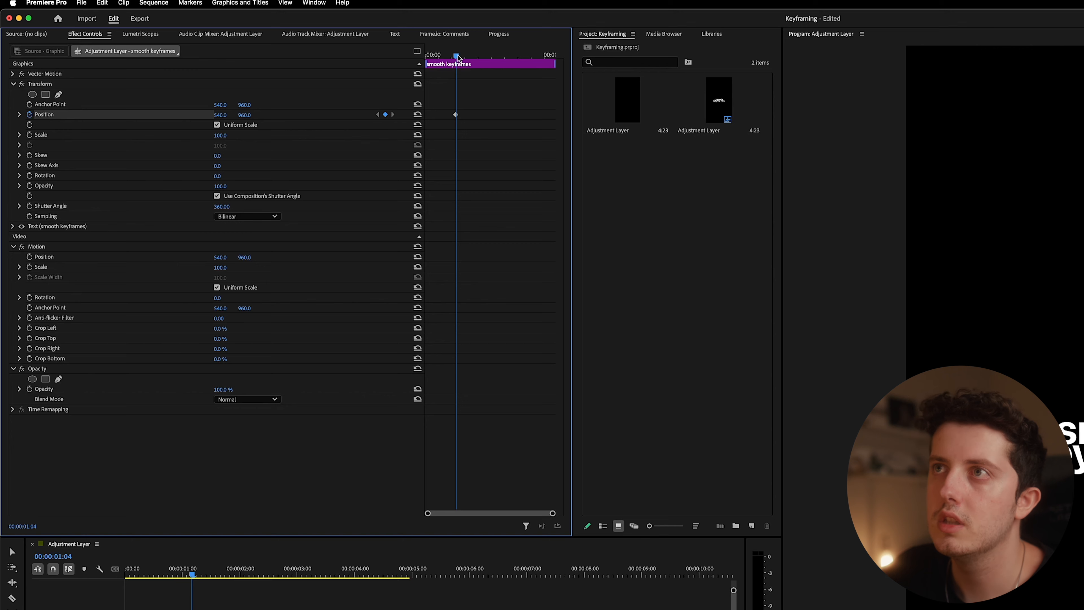
drag(458, 57, 358, 61)
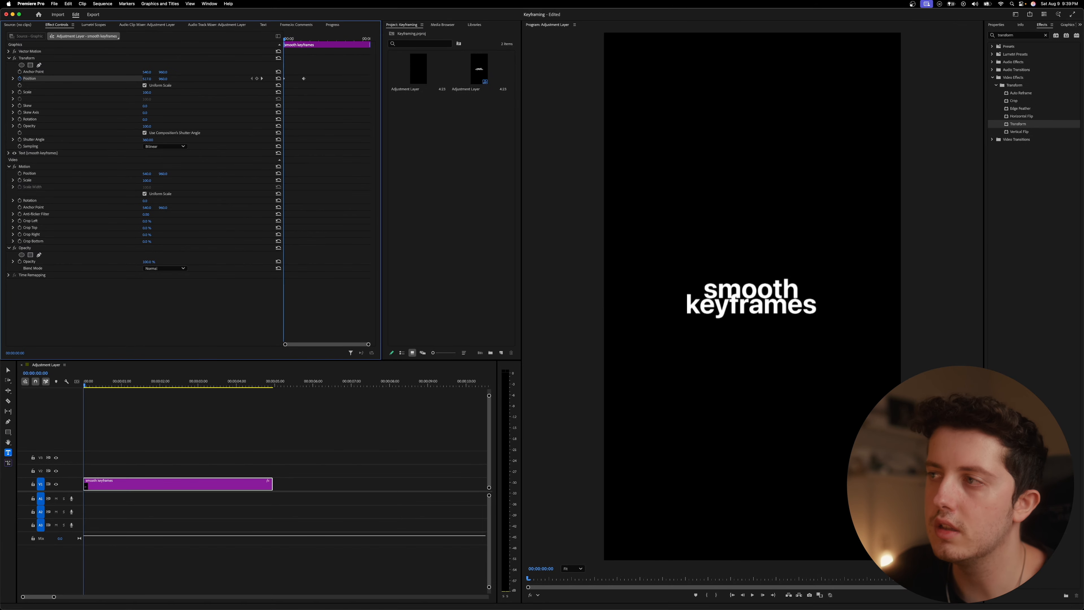
drag(215, 112, 219, 113)
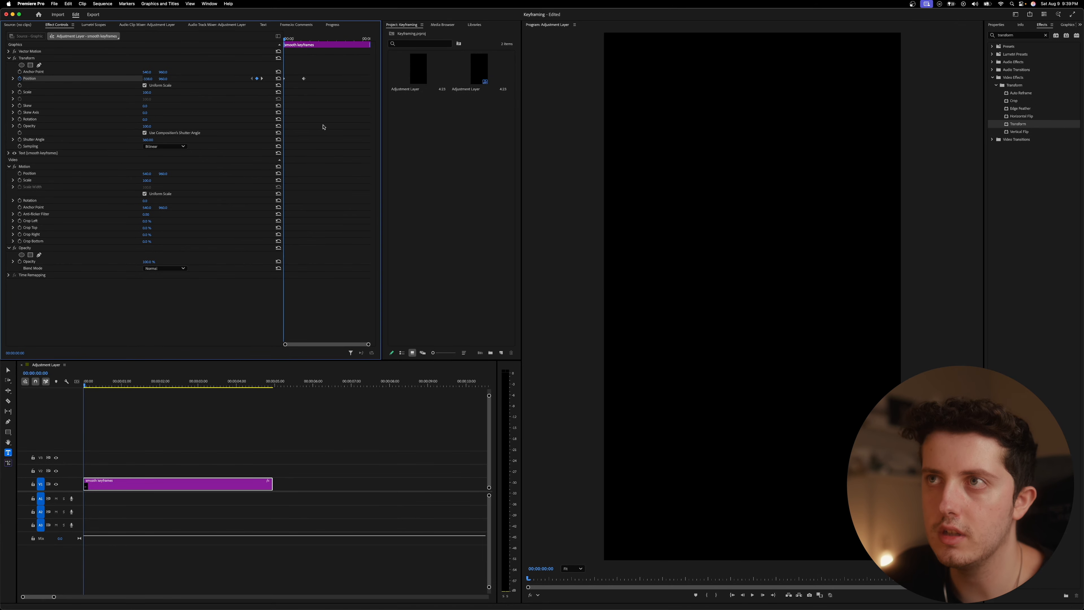
key(space)
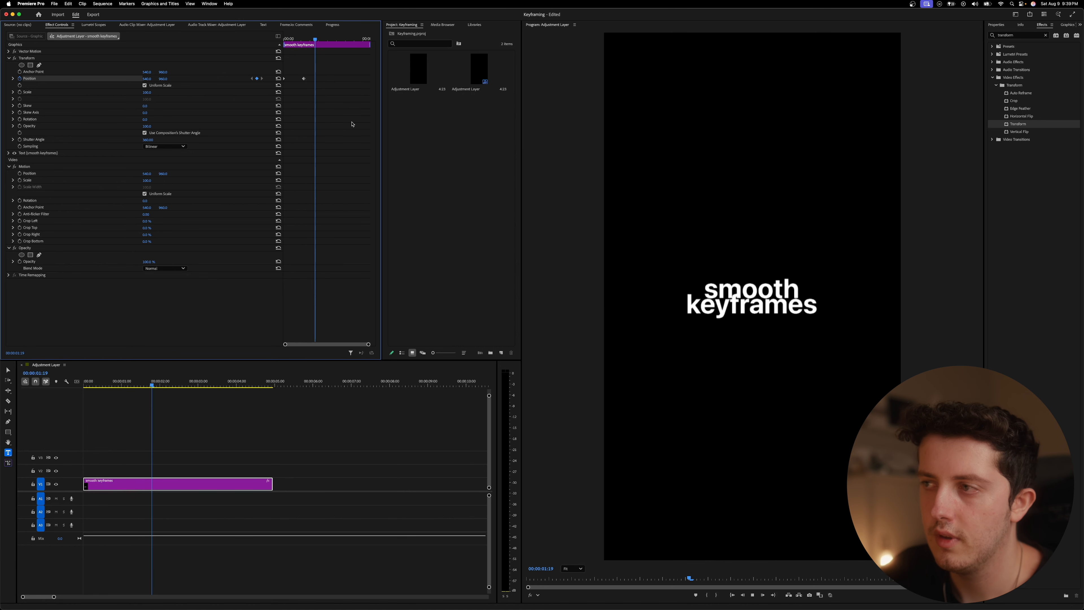
key(space)
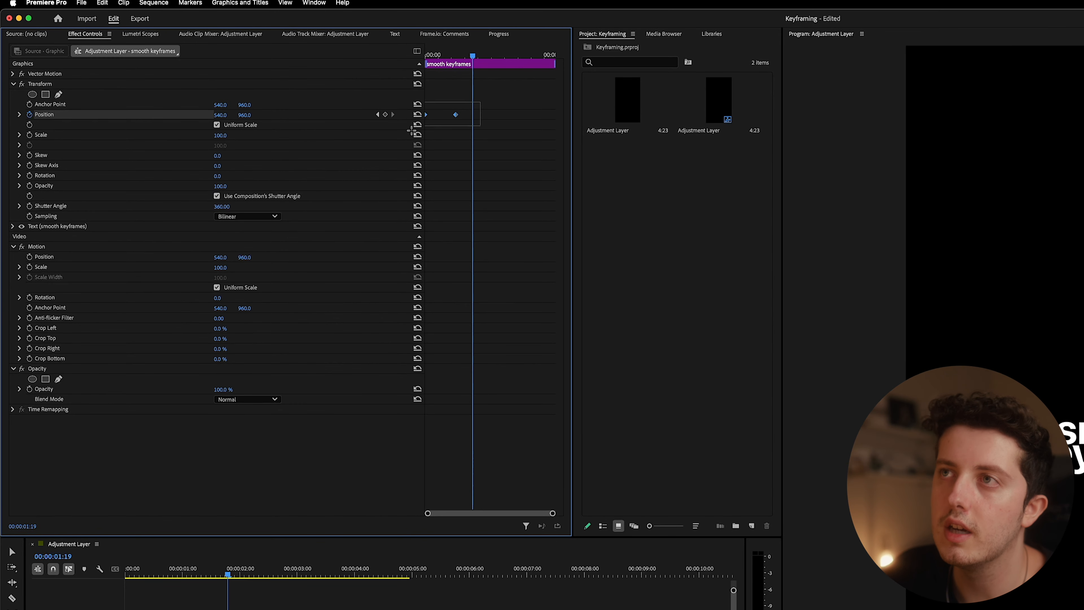
Set the temporal interpolation of both Transform position keyframes to Bezier.
right_click(455, 115)
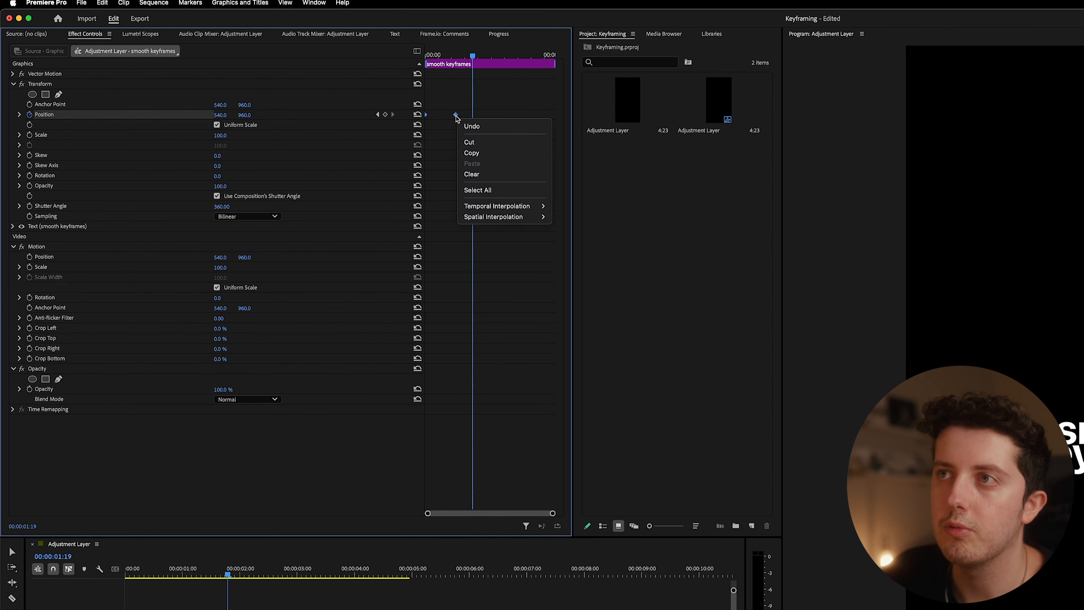
mouse_move(512, 209)
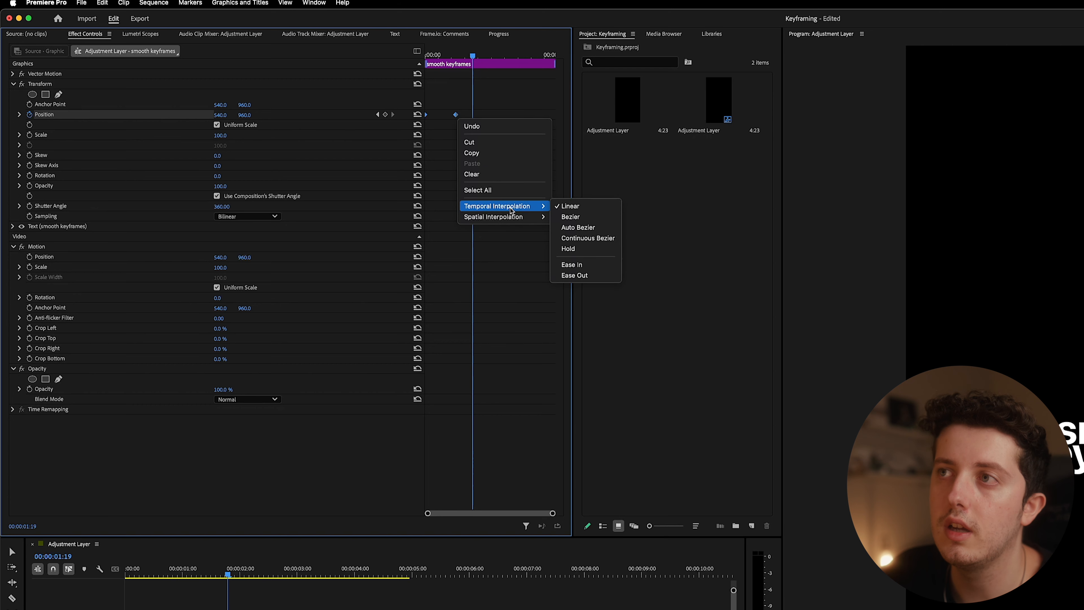
click(586, 217)
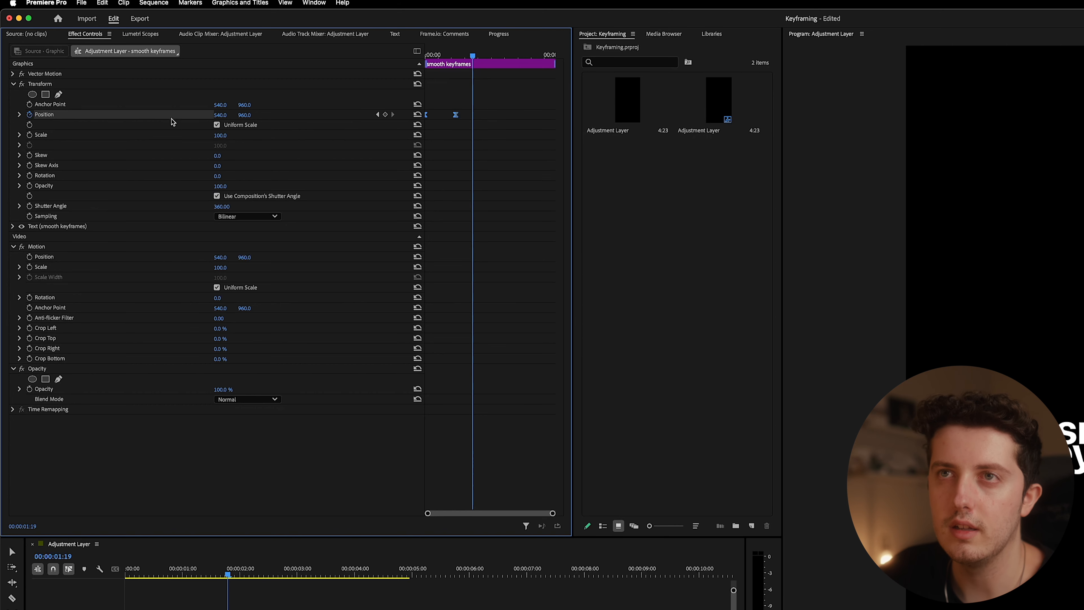
Shape the position velocity graph so the slide-in eases down to zero speed at the second keyframe, and preview it.
click(19, 114)
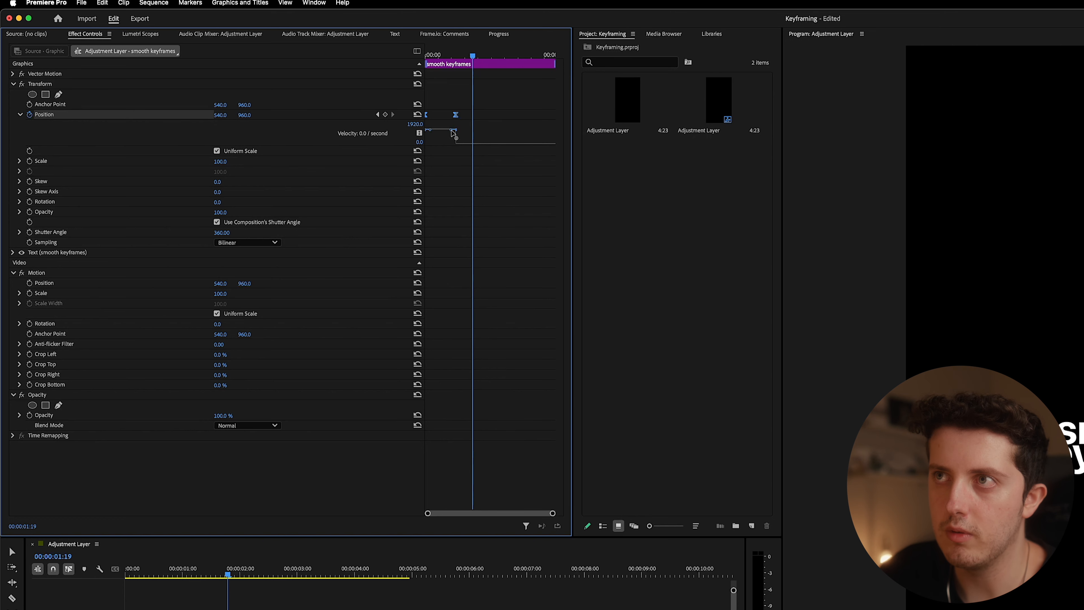
drag(454, 133, 444, 144)
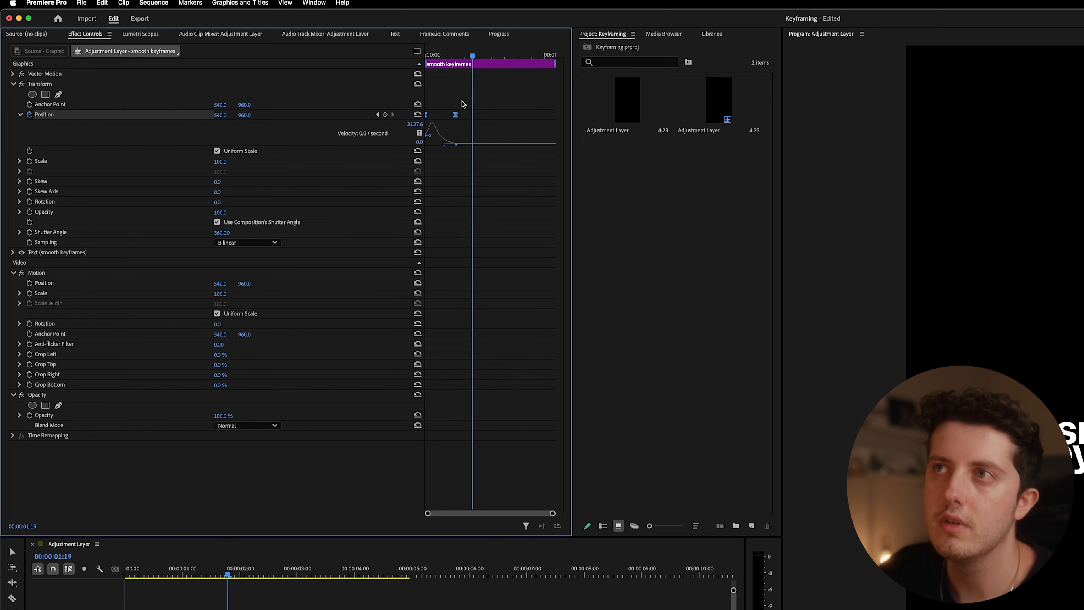
drag(472, 60, 365, 64)
key(space)
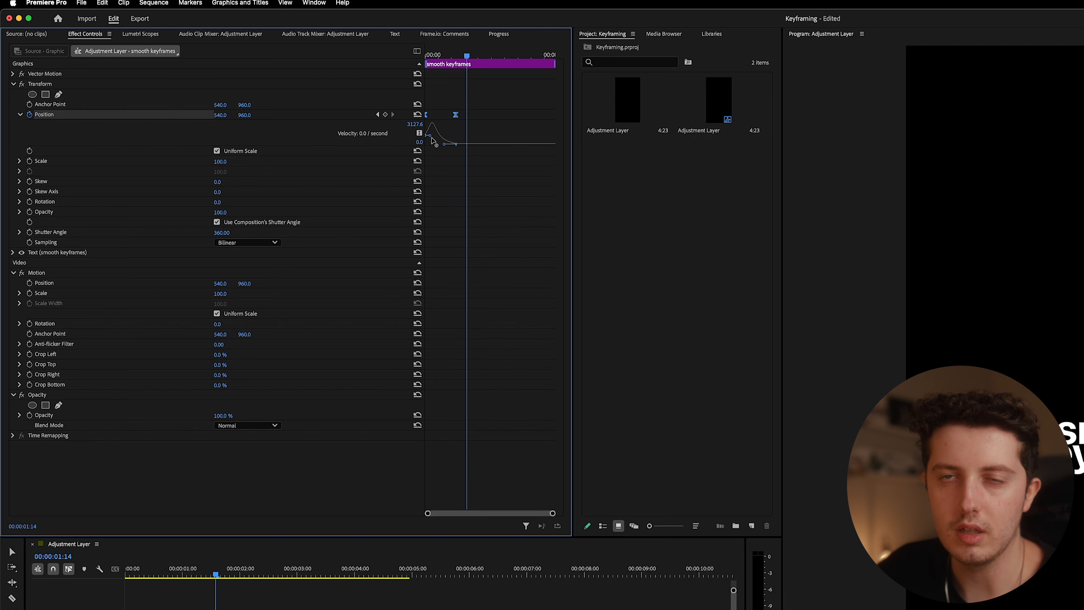
Make the position velocity curve steeper by lengthening the ending handle and shortening the starting one, and play the result.
drag(444, 144, 441, 145)
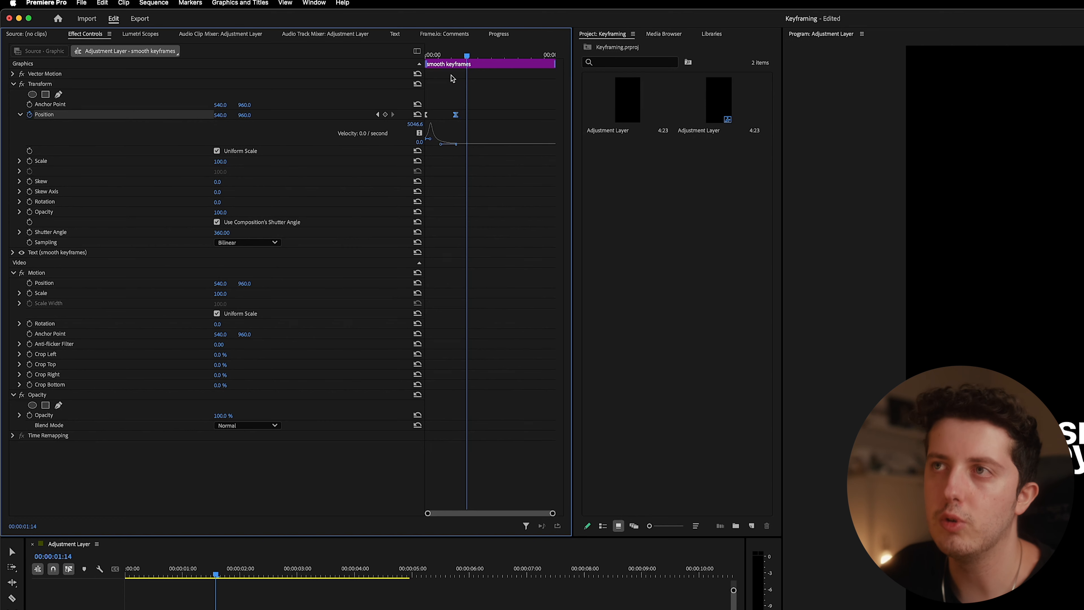
click(428, 141)
drag(428, 139, 427, 140)
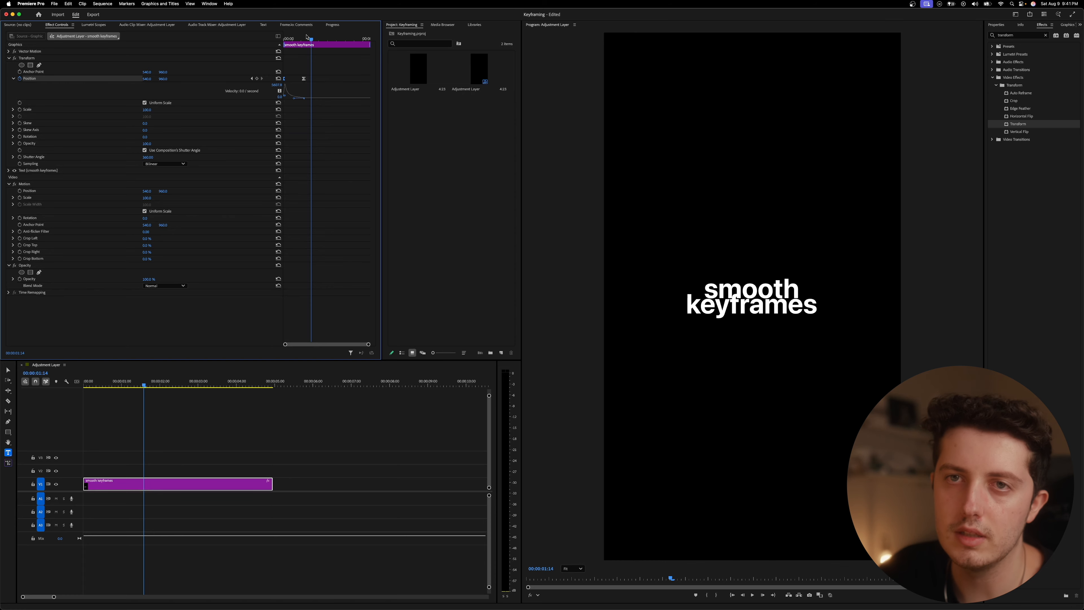
drag(306, 38, 256, 40)
key(space)
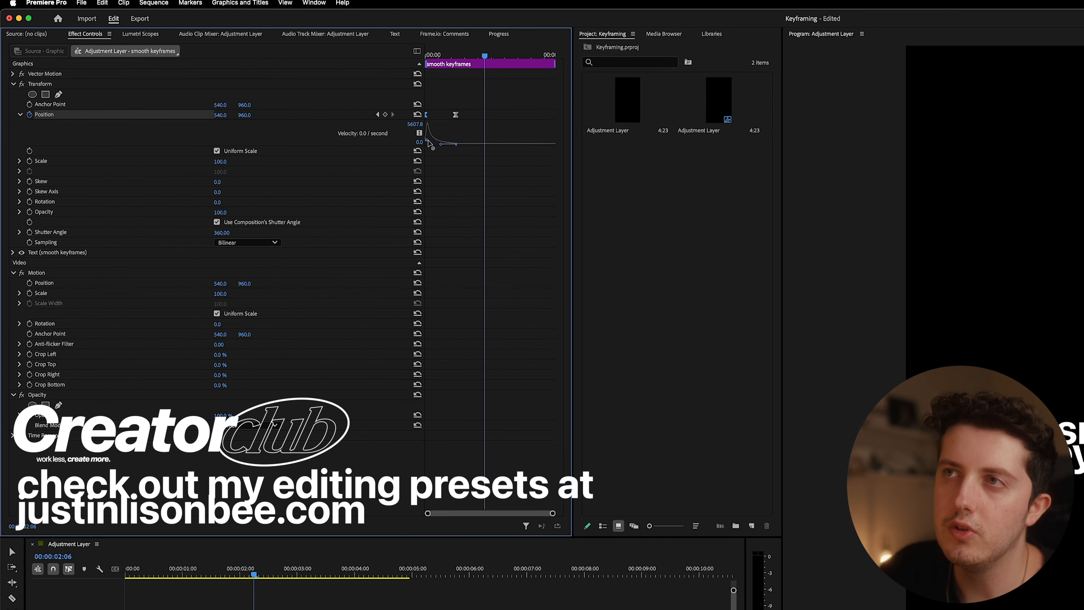
Lengthen the first keyframe's velocity handle to give the slide-in a gentler start, and replay the animation.
mouse_move(429, 140)
mouse_down()
mouse_move(428, 129)
mouse_move(439, 136)
mouse_up()
click(453, 55)
drag(453, 54, 377, 53)
key(space)
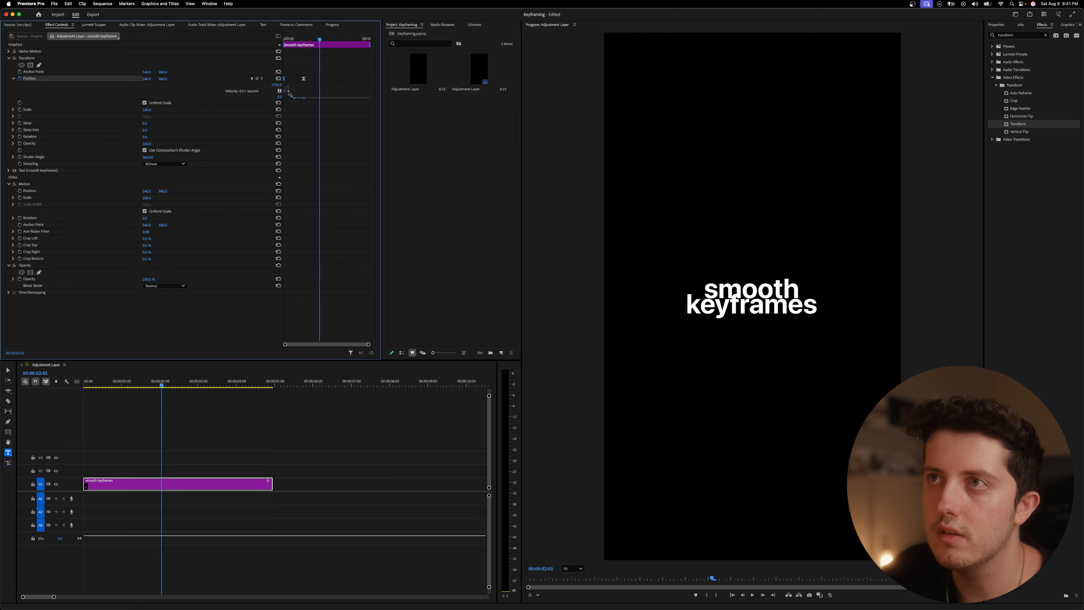
key(space)
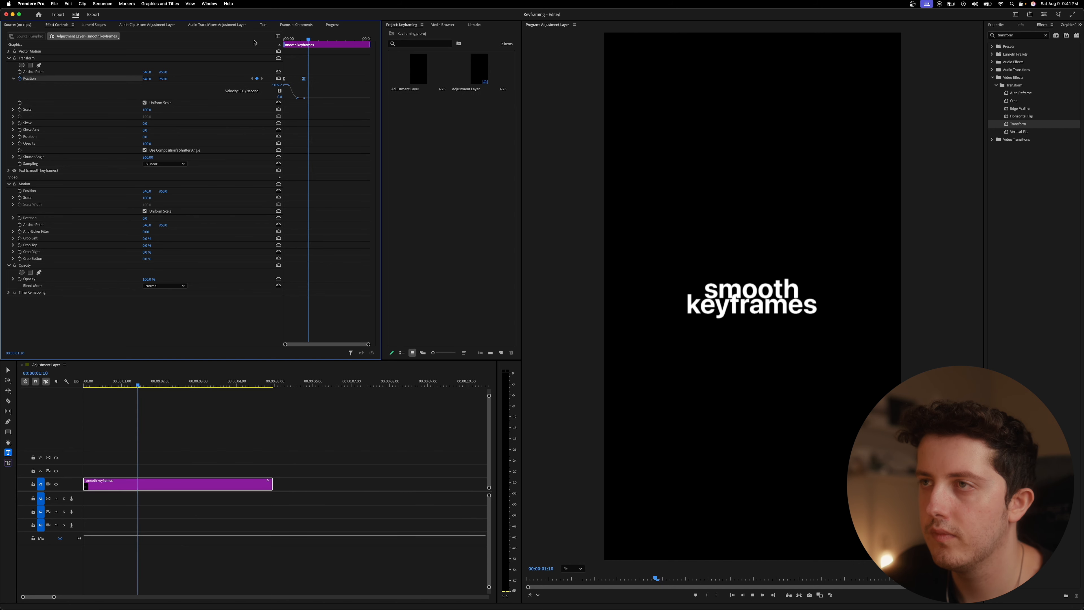
key(space)
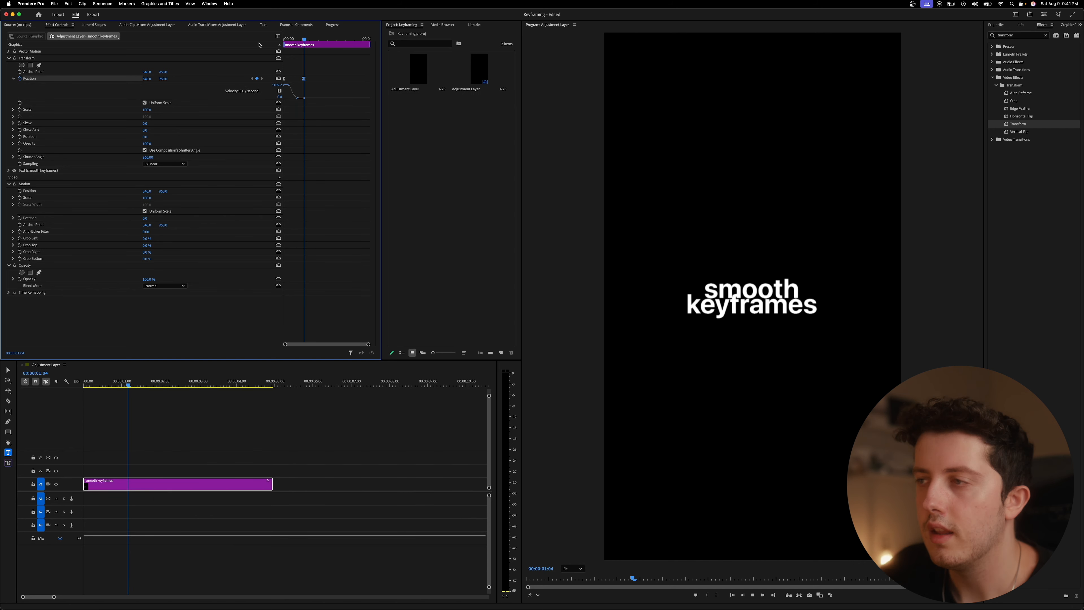
key(space)
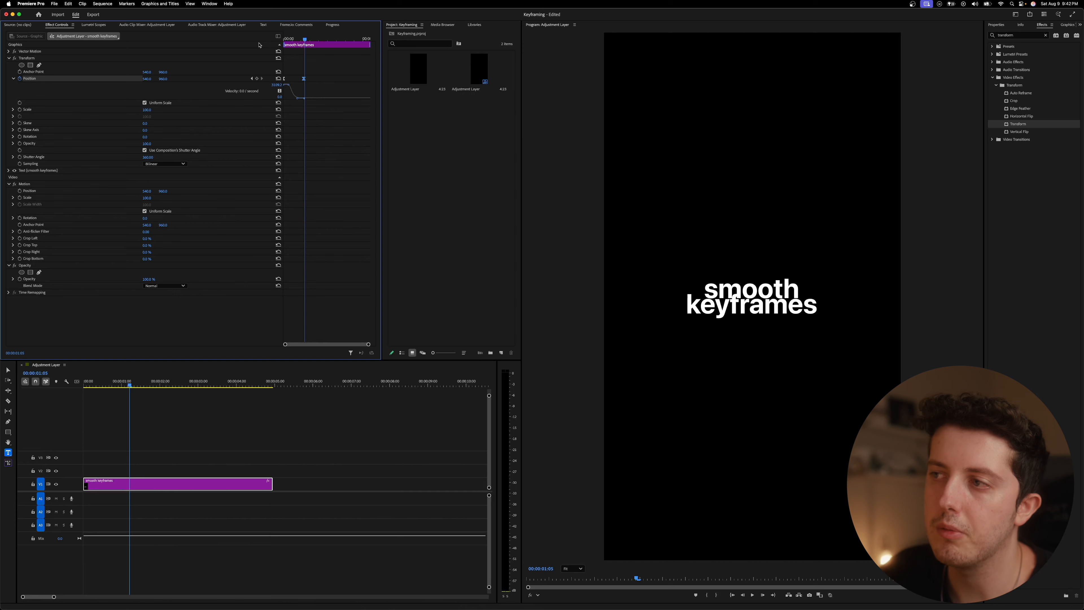
Collapse the existing Transform effect and add a second Transform effect to the text clip, with a shutter angle of 360.
click(8, 57)
key(shift+Right)
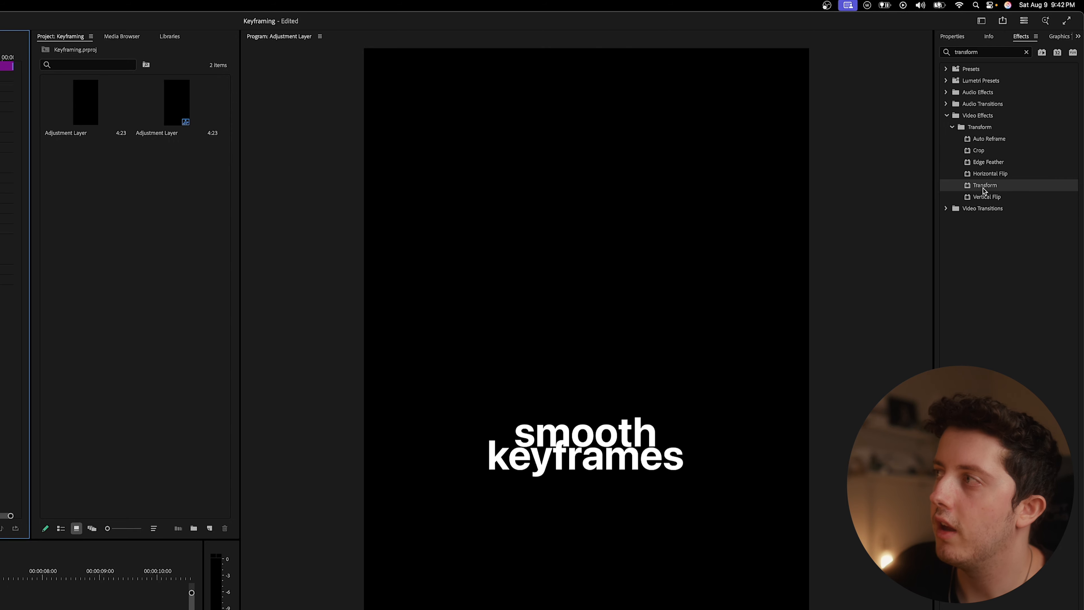
drag(986, 188, 197, 481)
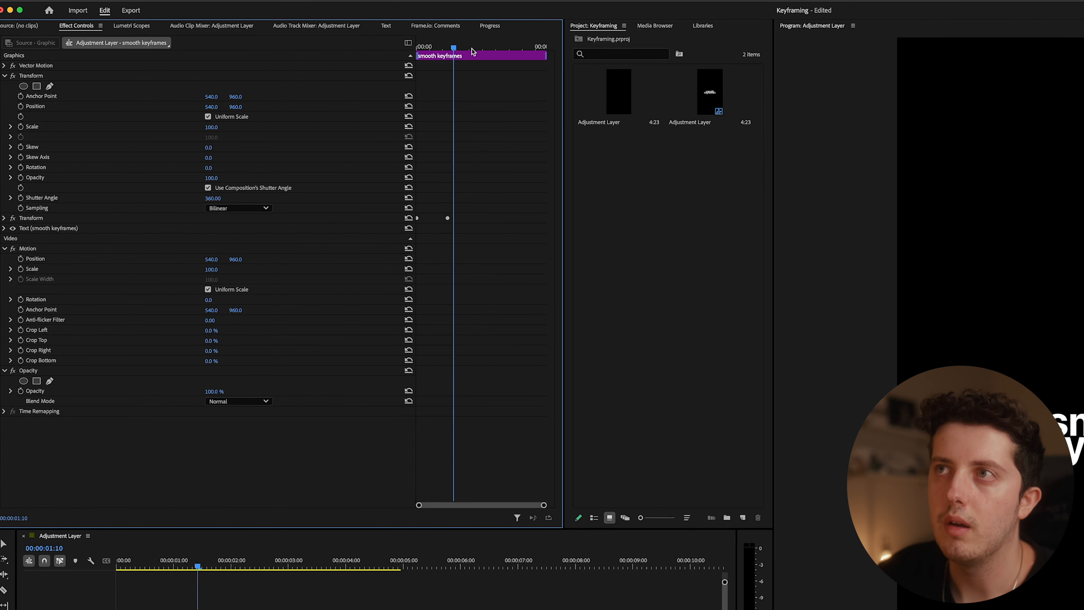
Keyframe the new Transform effect's Position at X 1367 on the clip's end and X 540 at 00:00:03:20.
drag(472, 51, 553, 50)
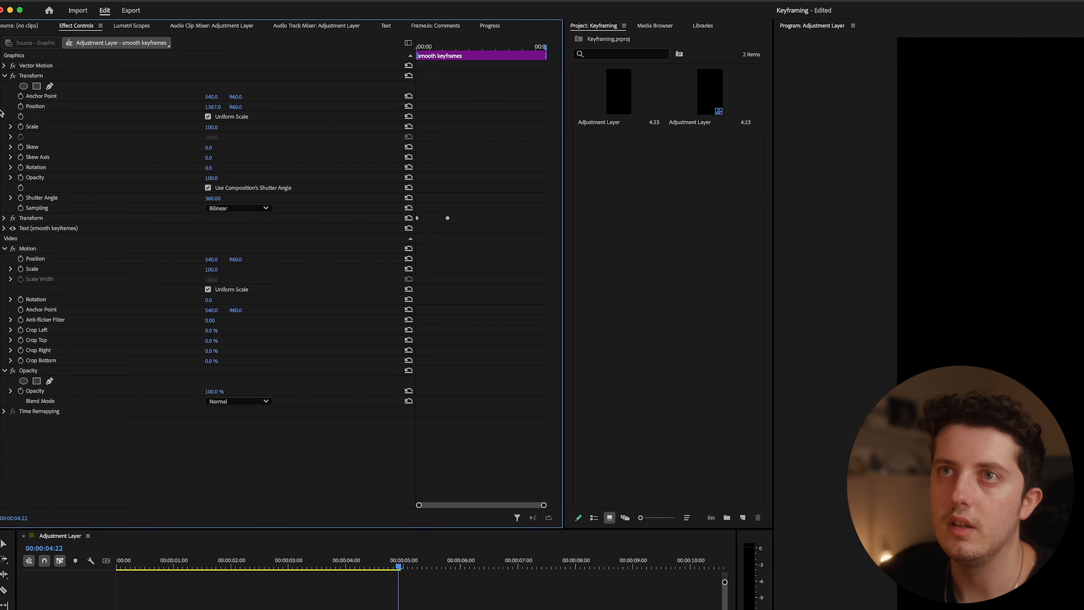
click(20, 107)
click(518, 48)
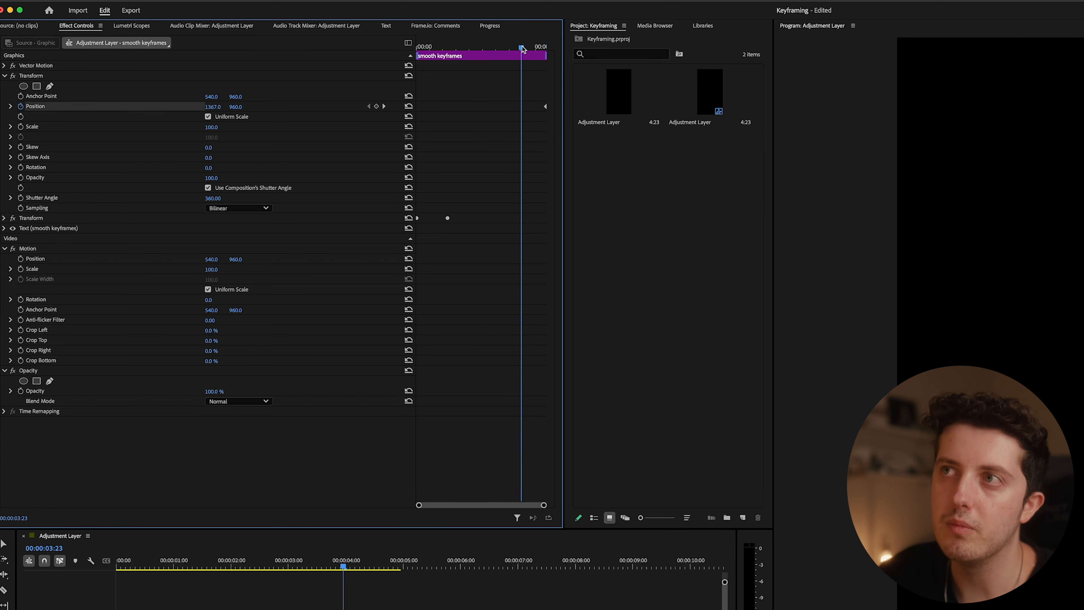
click(212, 107)
text(5)
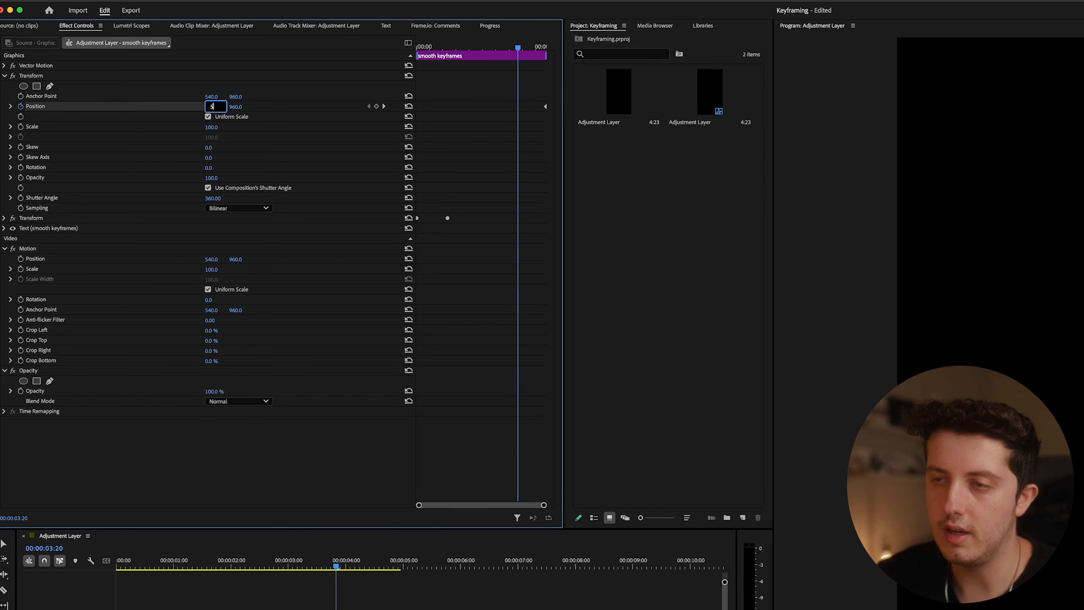
text(40)
key(Return)
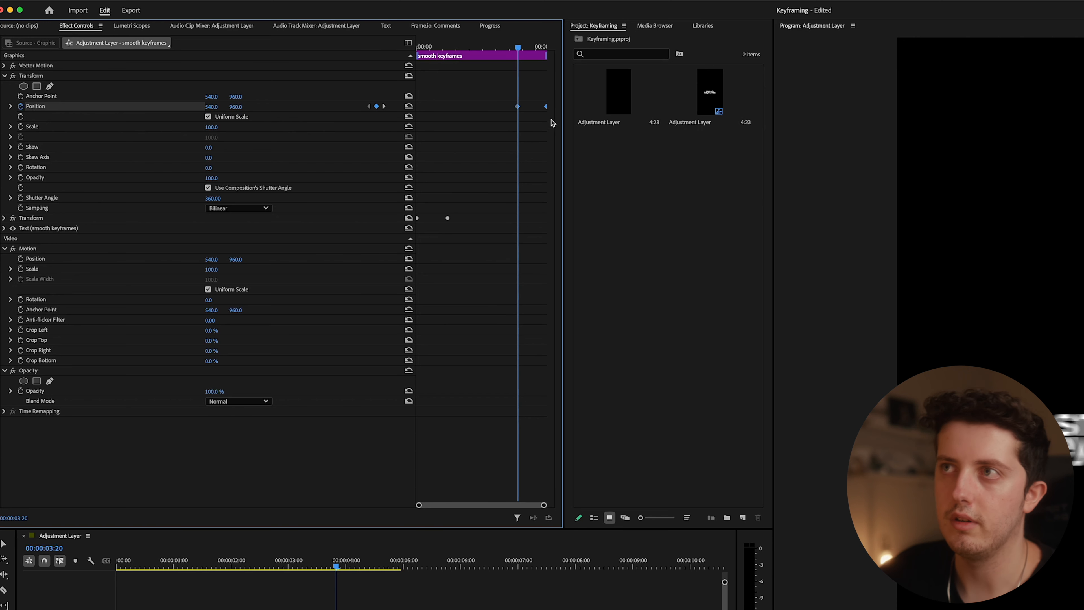
Set both slide-out Position keyframes to Bezier temporal interpolation and expand the Position velocity graph.
right_click(518, 108)
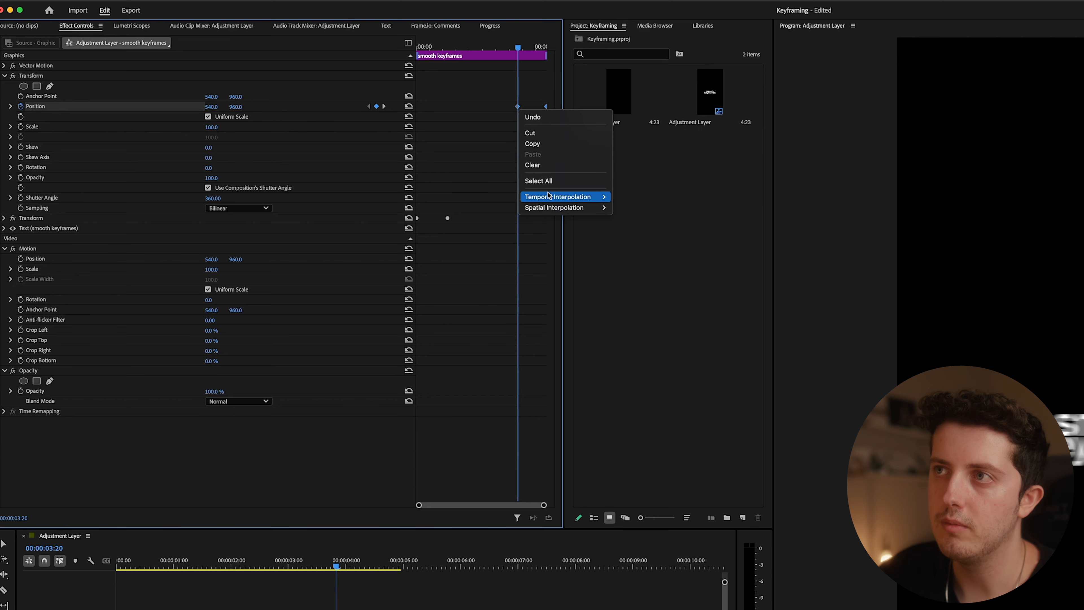
mouse_move(551, 197)
click(647, 208)
click(10, 106)
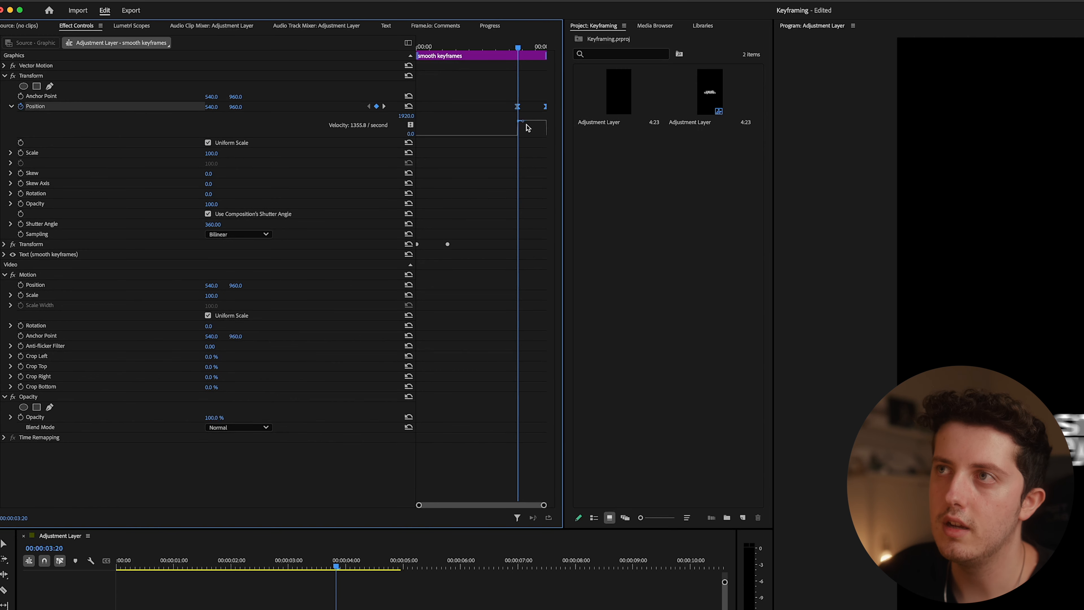
Shape the slide-out velocity curve to start from zero speed, shift its keyframes slightly earlier, and play the animation.
mouse_move(523, 123)
mouse_down()
mouse_move(529, 137)
mouse_move(509, 108)
mouse_move(526, 135)
mouse_up()
click(534, 98)
click(538, 108)
drag(517, 47, 487, 52)
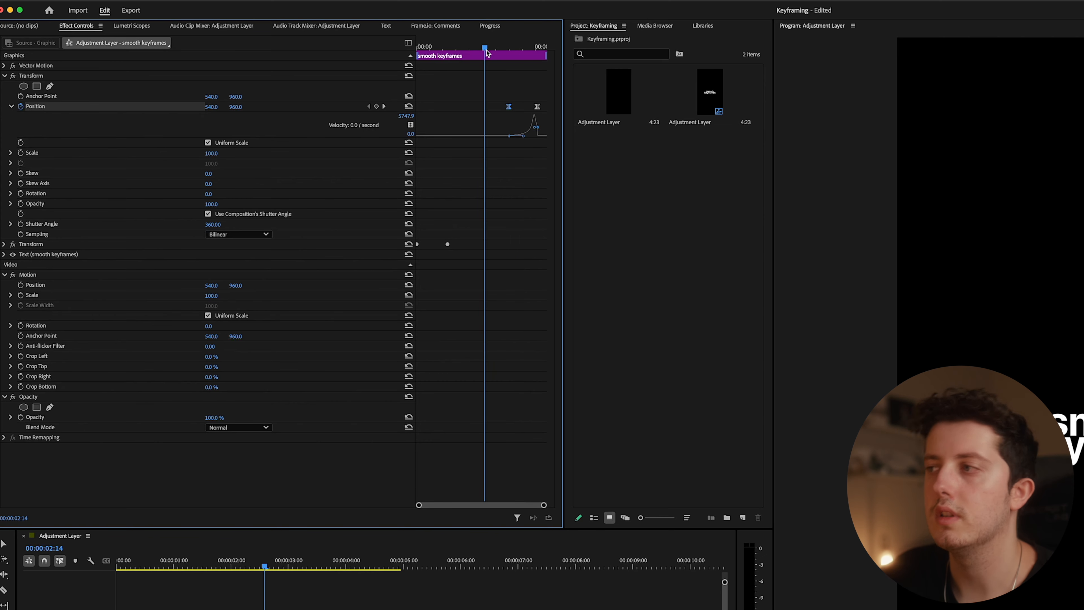
key(space)
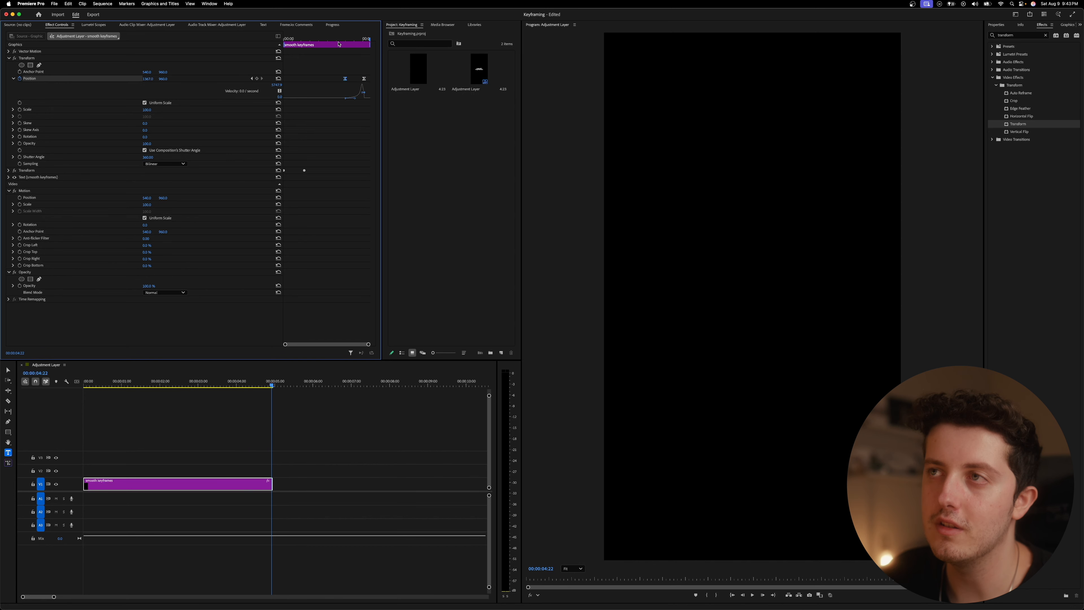
drag(294, 39, 246, 41)
key(space)
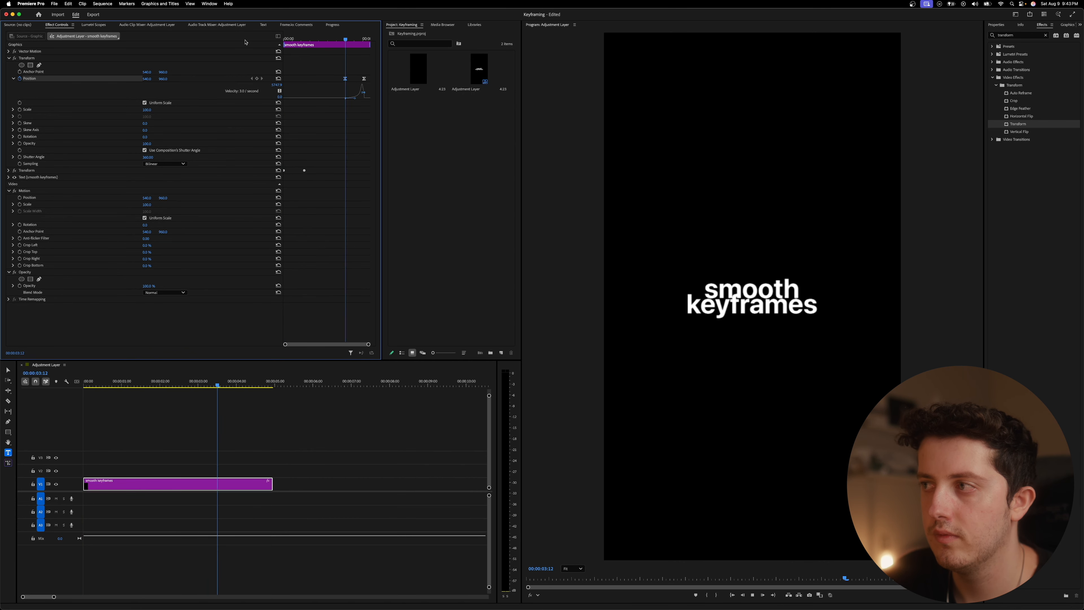
key(space)
Move both slide-out keyframes earlier so the first sits just before the slide-in's final keyframe, and replay from the start.
drag(344, 78, 304, 77)
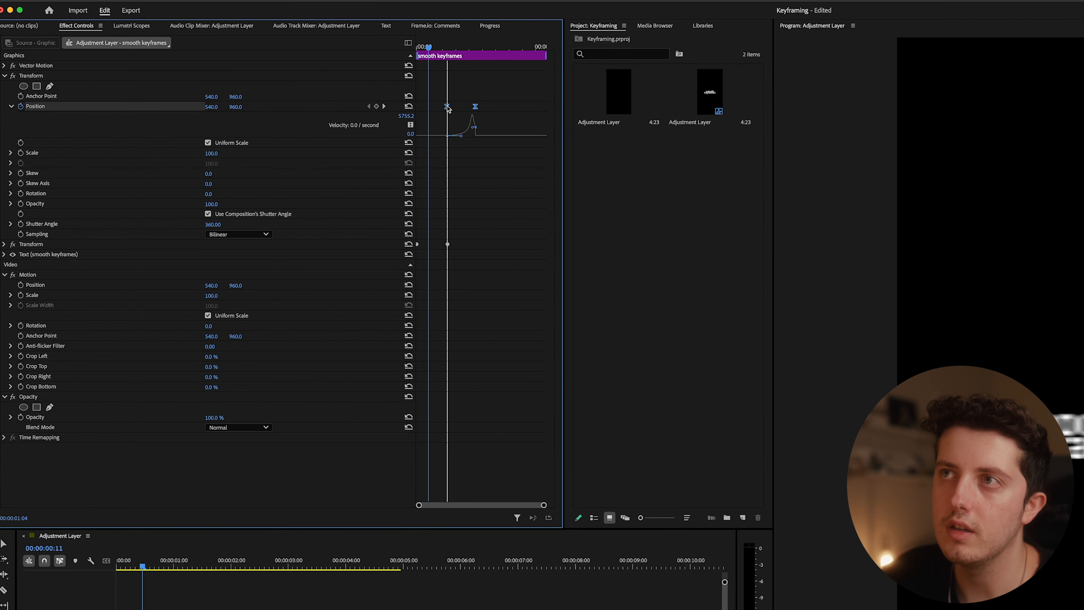
drag(447, 107, 444, 108)
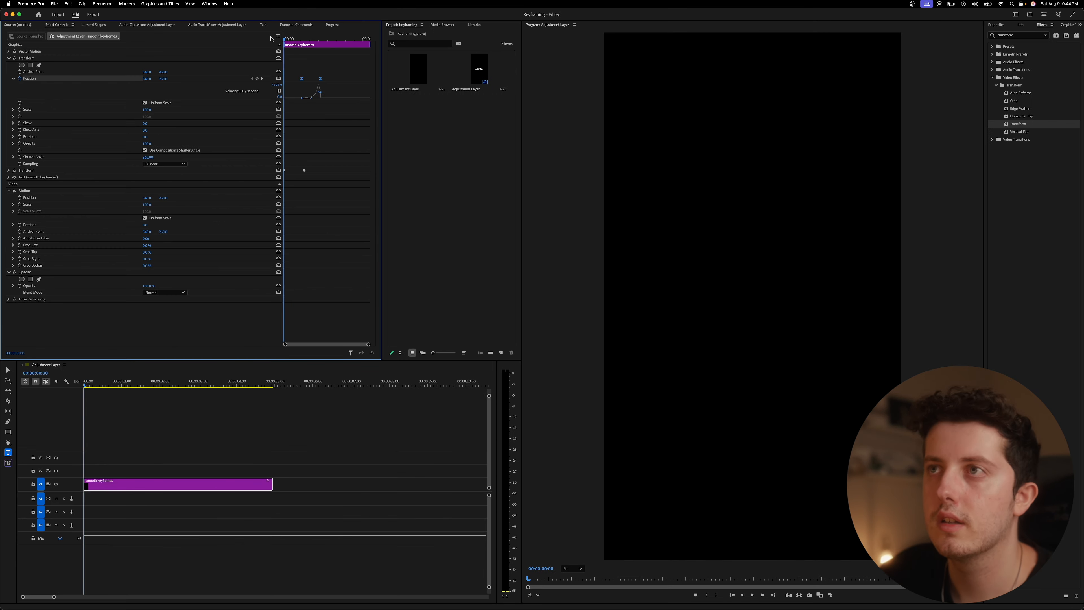
drag(429, 47, 399, 47)
key(space)
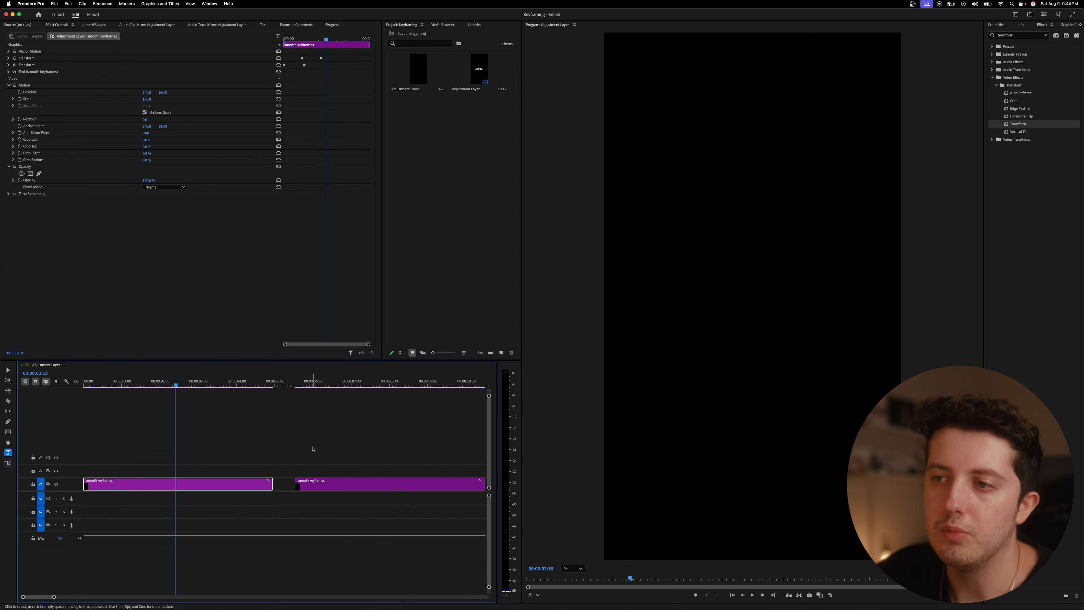
Remove the existing keyframed Transform effects from the second "smooth keyframes" clip in the timeline.
click(321, 383)
click(334, 486)
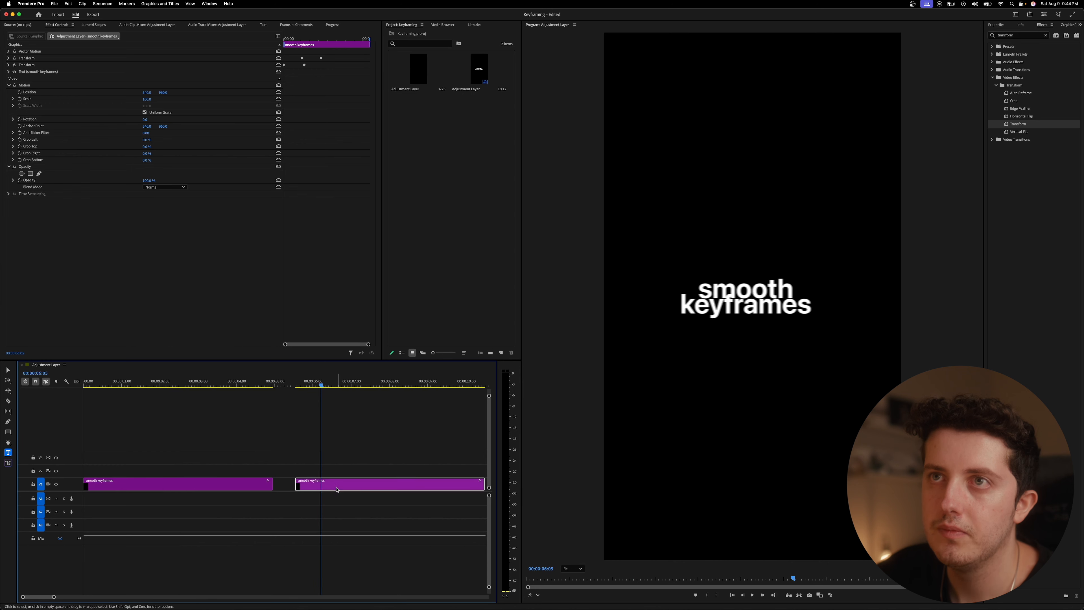
click(46, 59)
key(Delete)
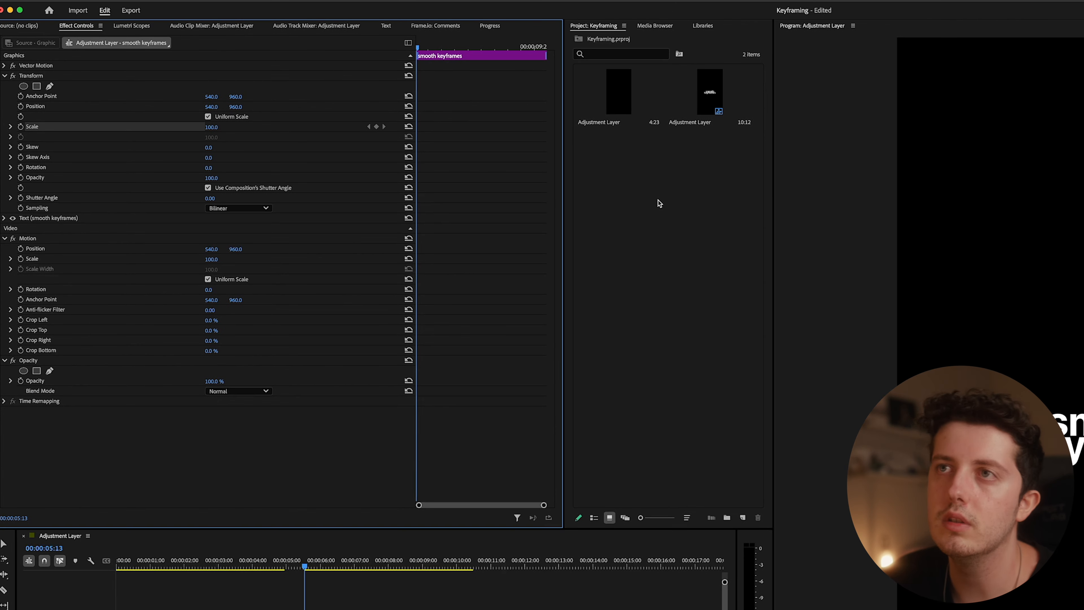
Keyframe the second clip's Transform Scale at 100 at 00:00:06:10 and 145 at 00:00:08:06, and scrub through the zoom.
drag(419, 47, 440, 47)
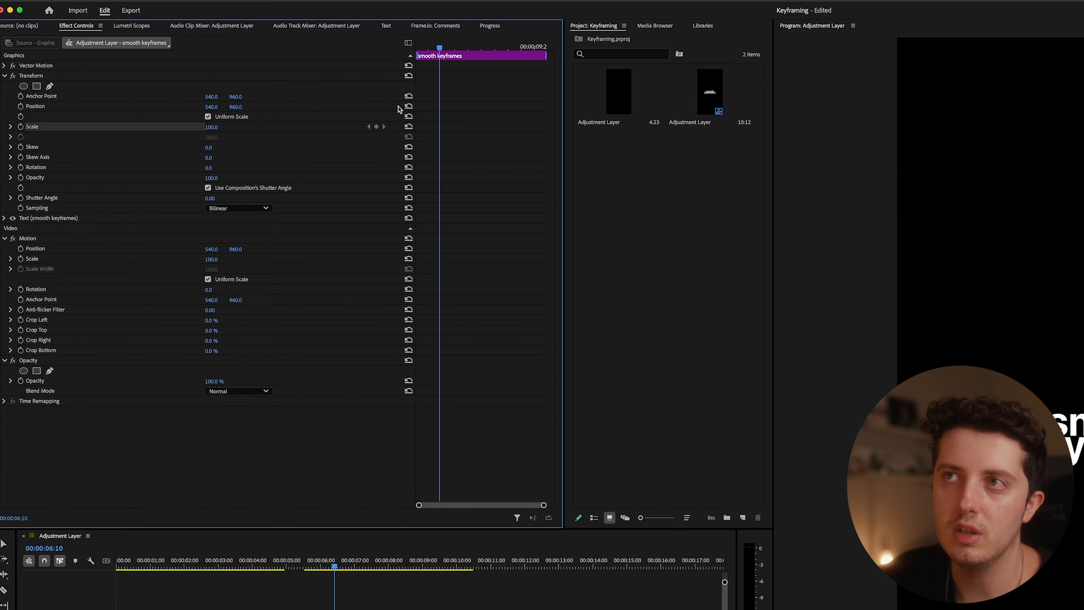
click(20, 127)
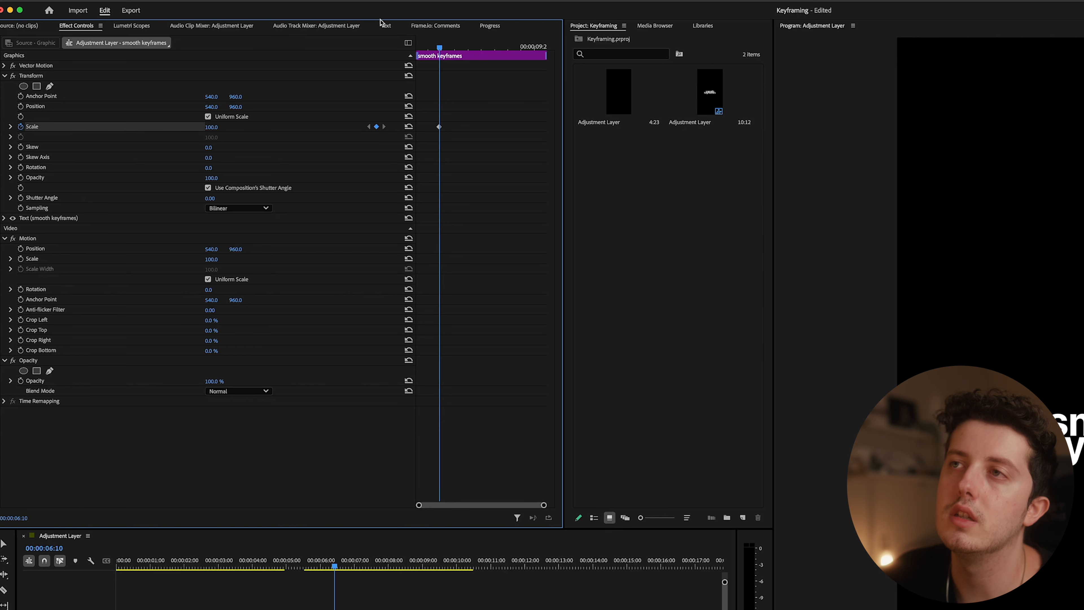
click(489, 49)
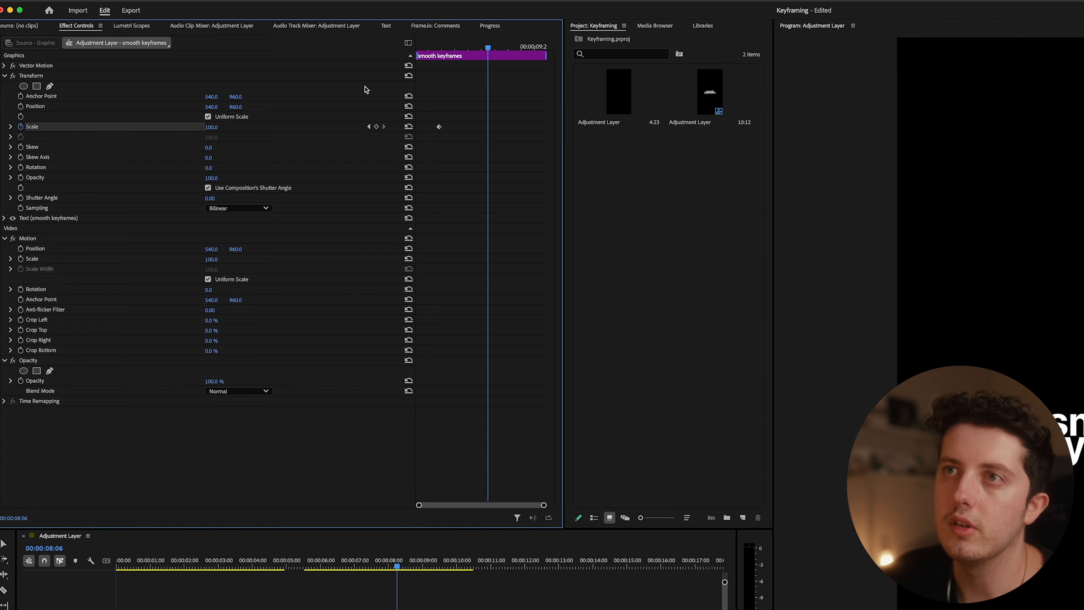
click(217, 127)
text(120)
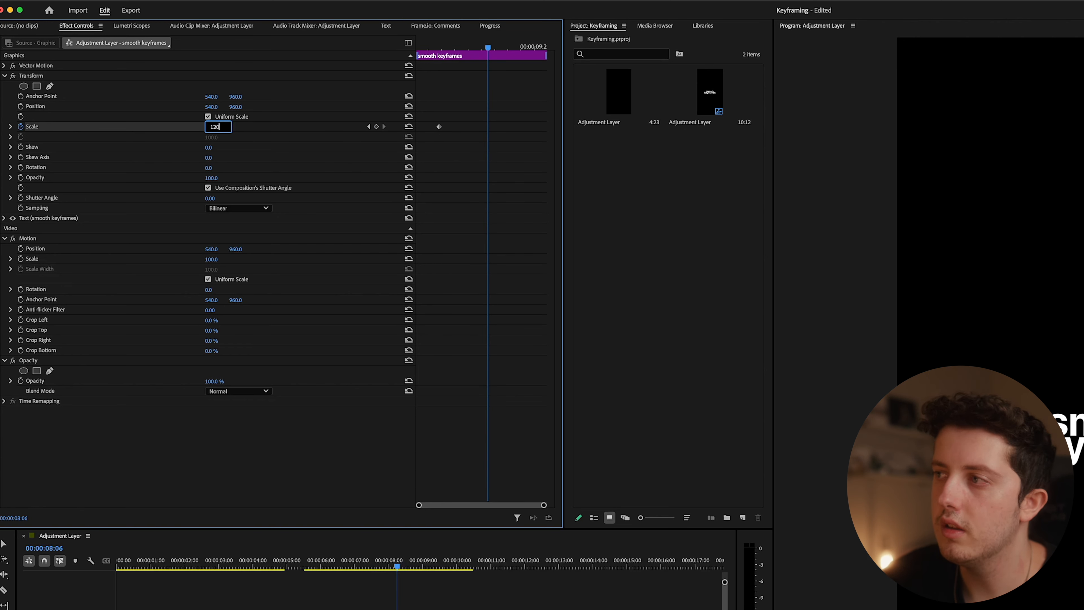
key(BackSpace)
key(BackSpace)
text(45)
key(Return)
drag(490, 50, 394, 51)
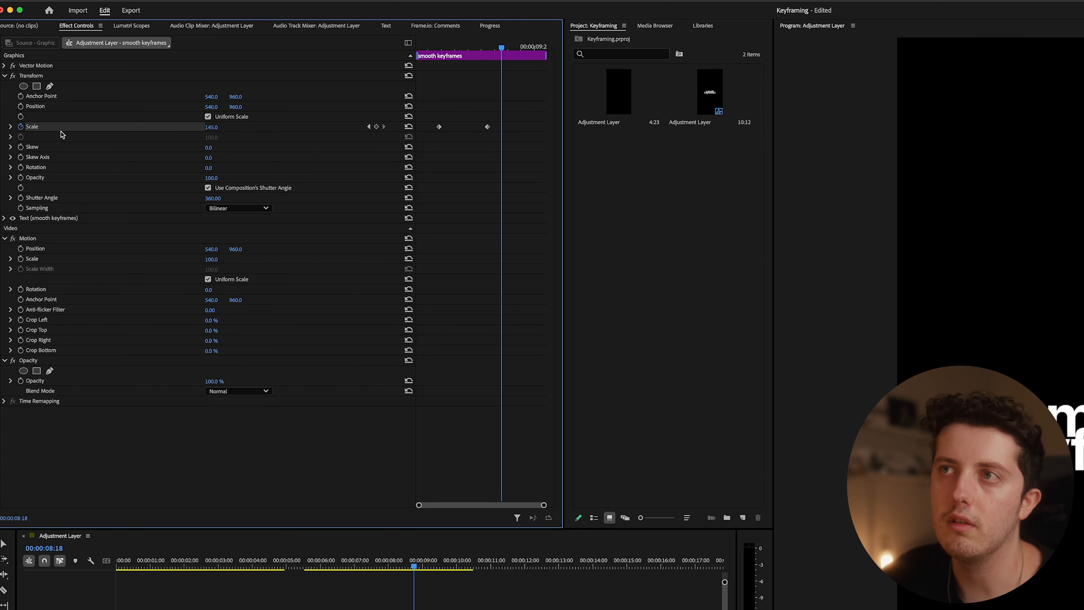
Set both Scale keyframes to Bezier interpolation and expand the Scale value and velocity graphs.
drag(522, 111, 440, 129)
right_click(489, 133)
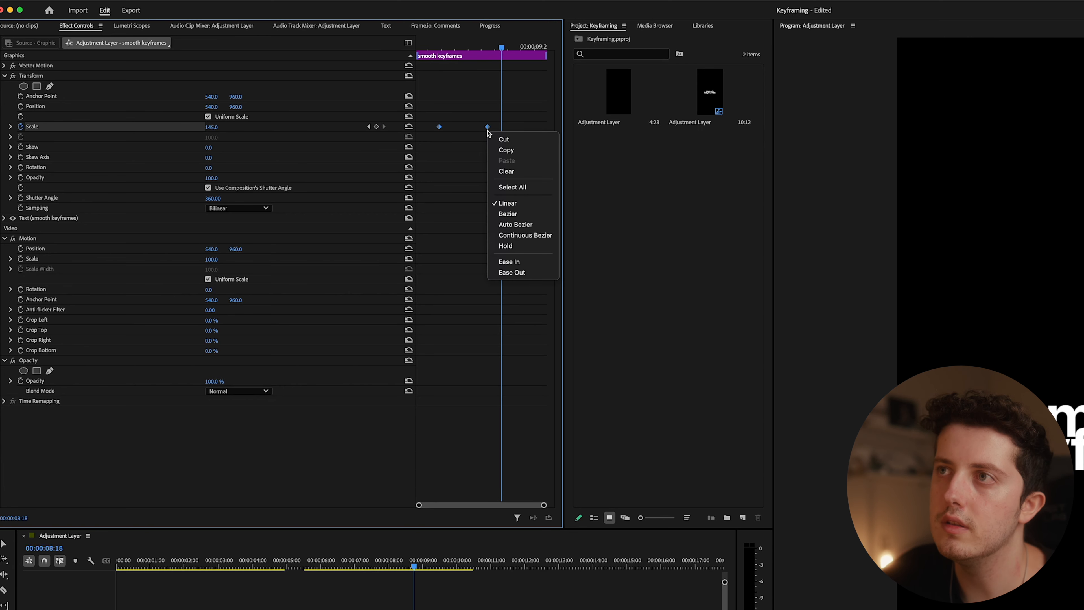
click(542, 215)
click(11, 127)
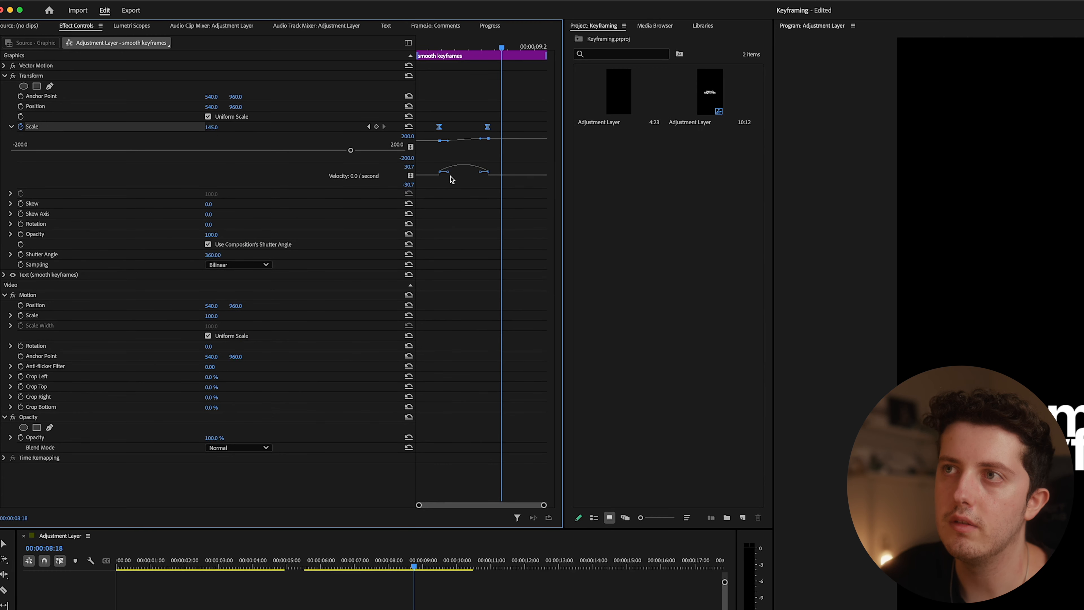
Lengthen the Scale velocity handles toward each other to form a sharp mid-animation peak, and play the zoom.
drag(486, 44, 469, 46)
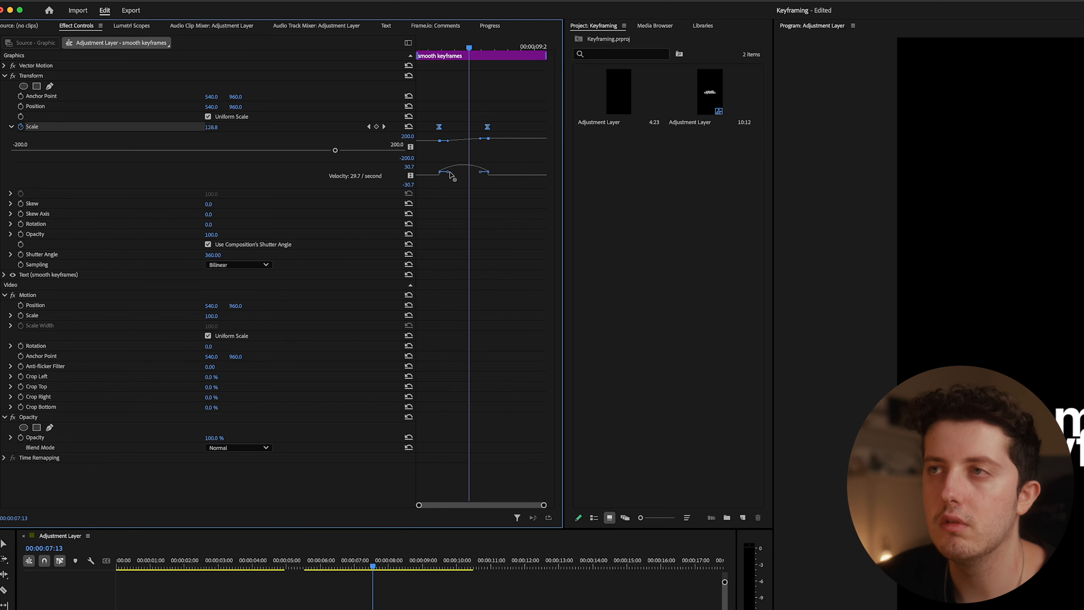
drag(449, 175, 472, 179)
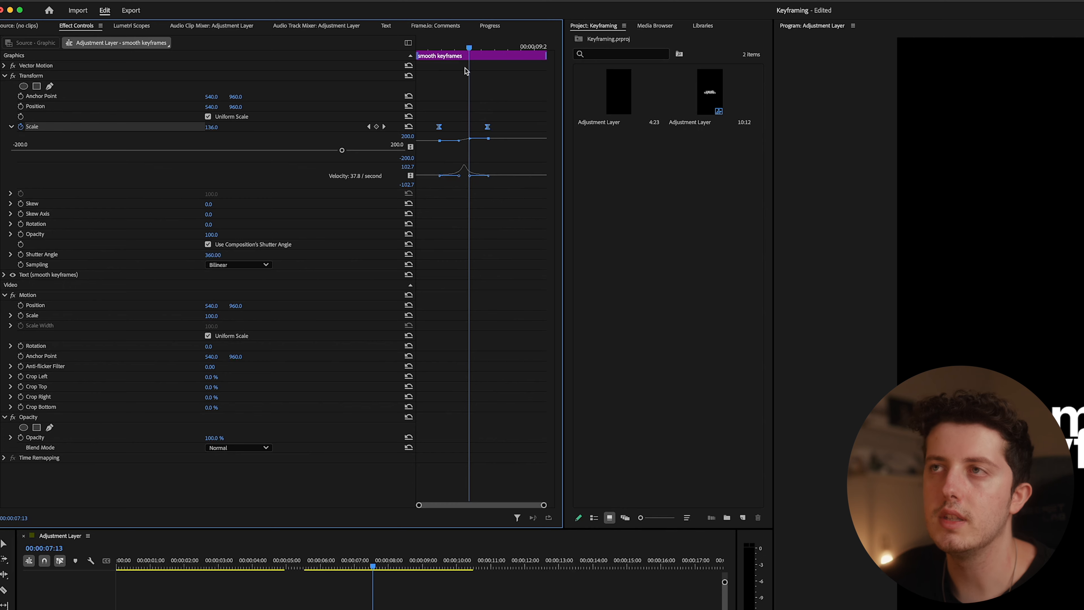
drag(469, 48, 427, 56)
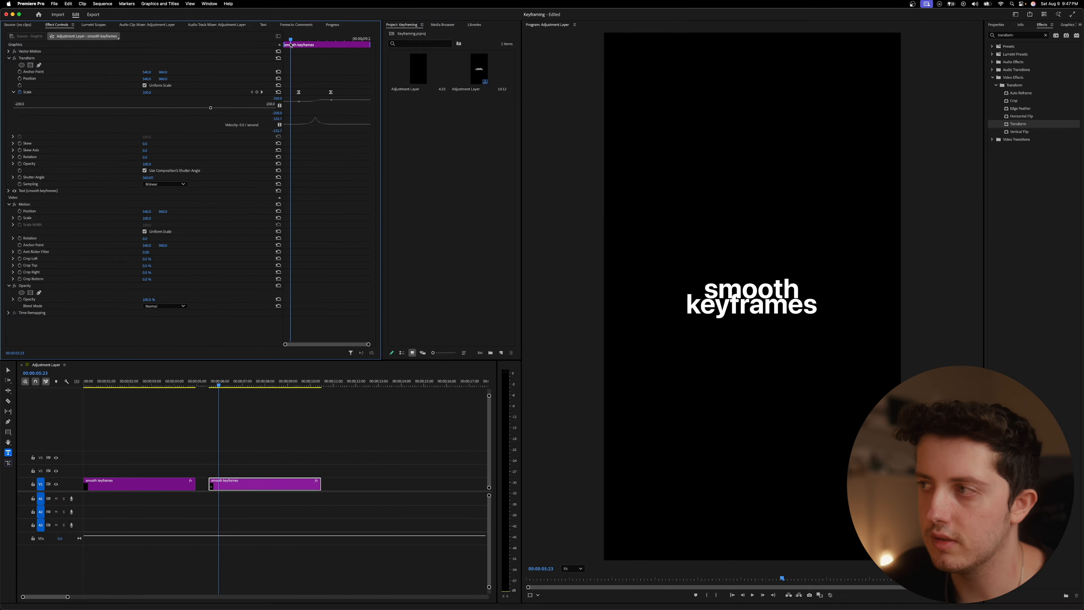
key(space)
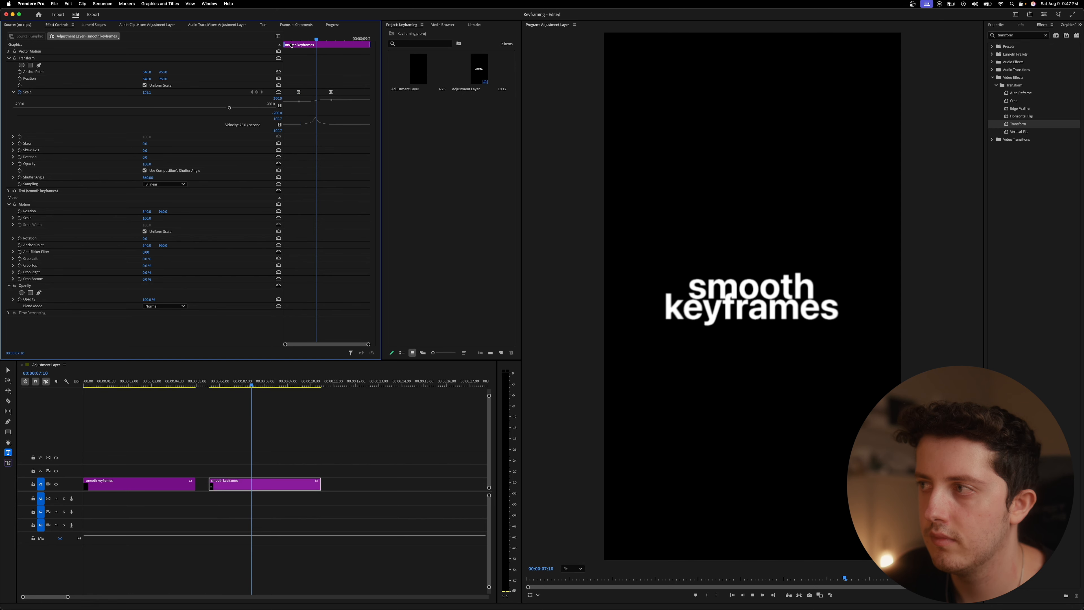
key(space)
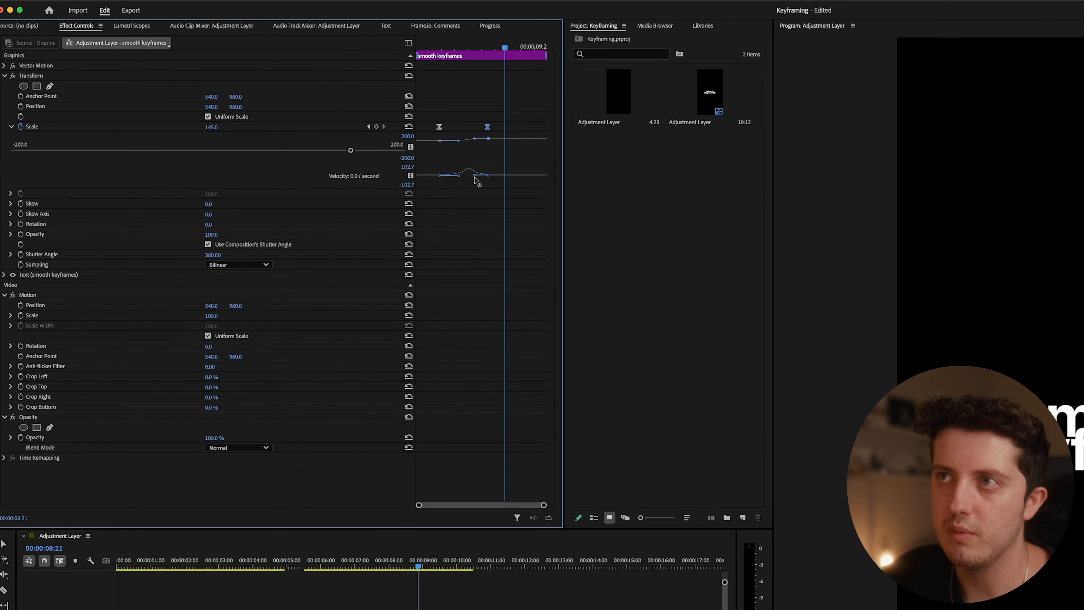
Soften the Scale velocity curve by shortening the starting keyframe's handle, and replay the zoom.
drag(476, 180, 452, 177)
drag(440, 47, 417, 47)
key(space)
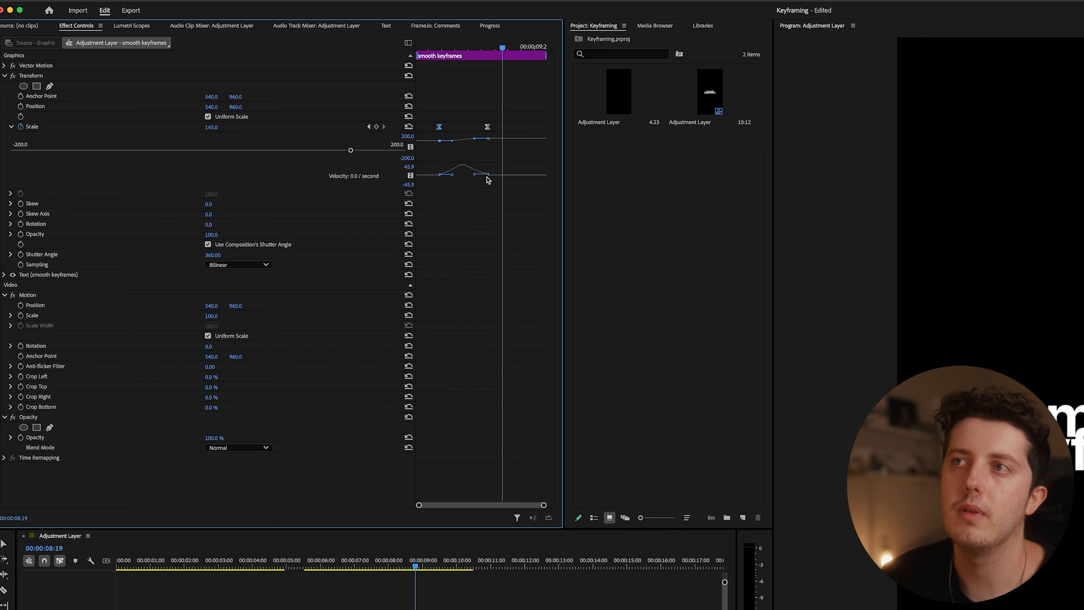
mouse_move(491, 46)
mouse_down()
mouse_move(468, 46)
mouse_move(497, 46)
mouse_up()
key(space)
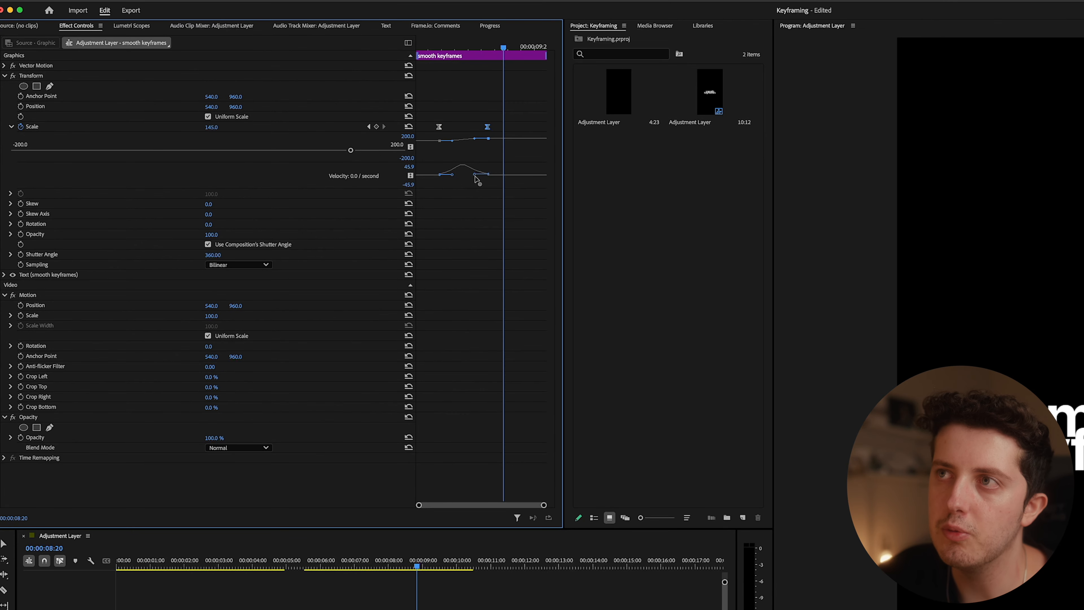
Slightly lengthen the ending and starting Scale velocity handles, and play the whole sequence from the start.
drag(475, 178, 478, 176)
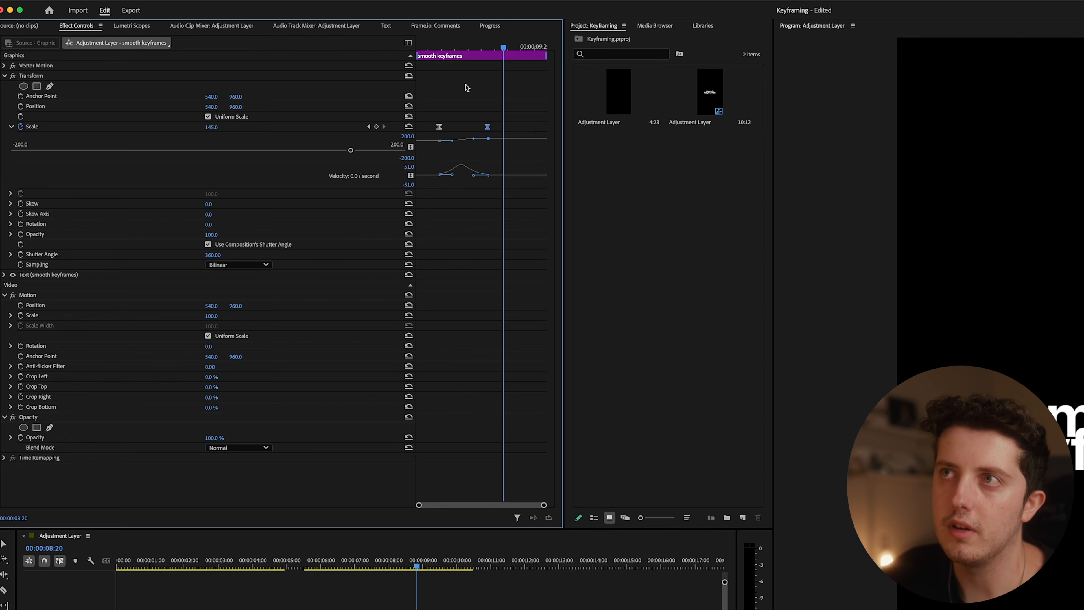
drag(461, 48, 447, 48)
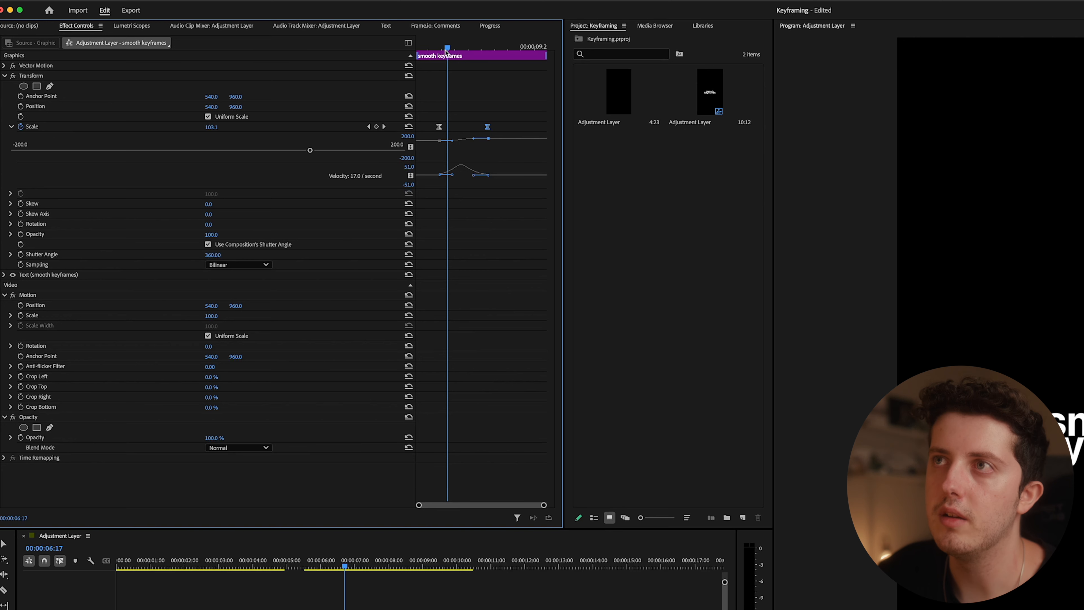
drag(452, 174, 456, 179)
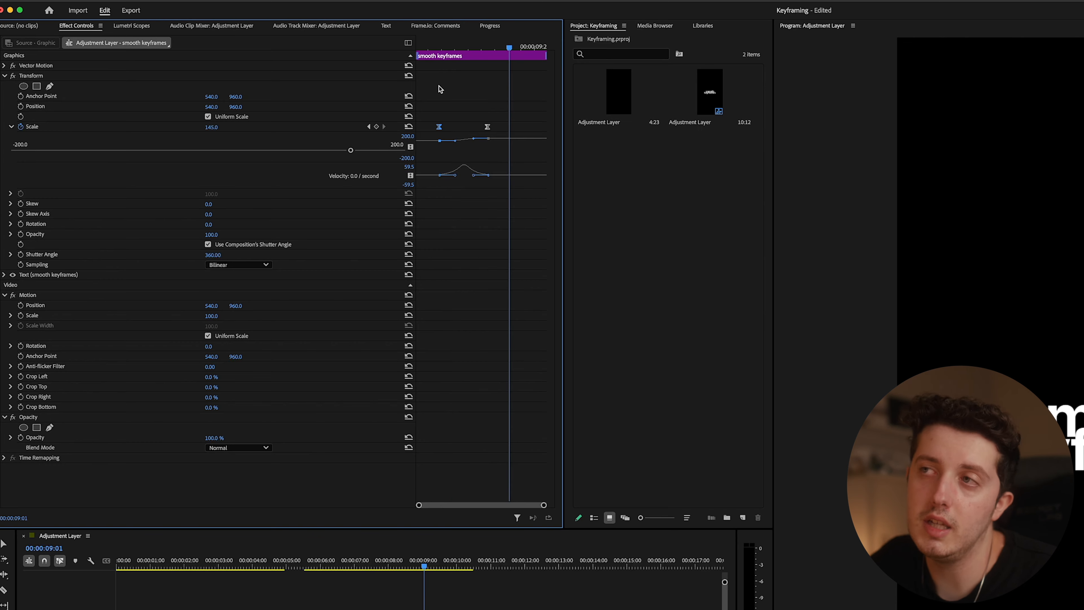
drag(210, 565, 113, 574)
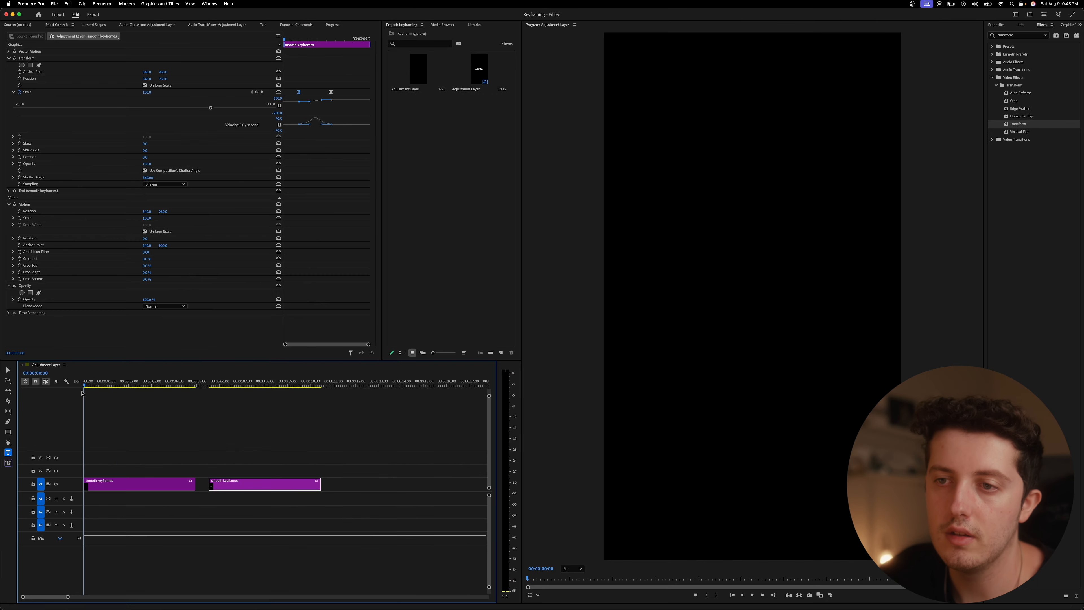
key(space)
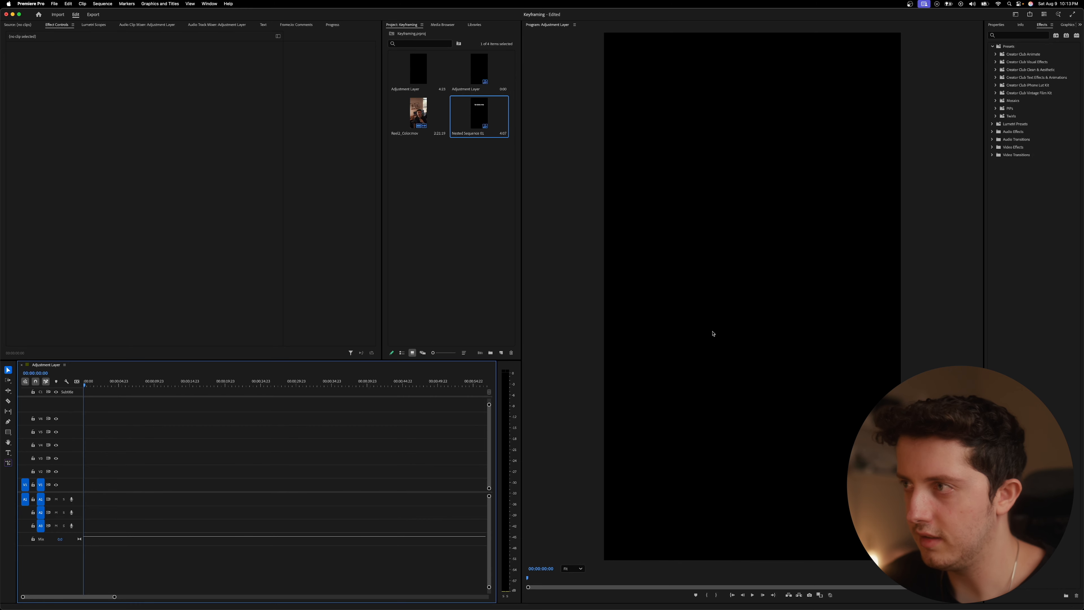
Add a text layer in the middle of the frame reading "Smooth" and "Reveal" on two lines.
key(t)
click(714, 307)
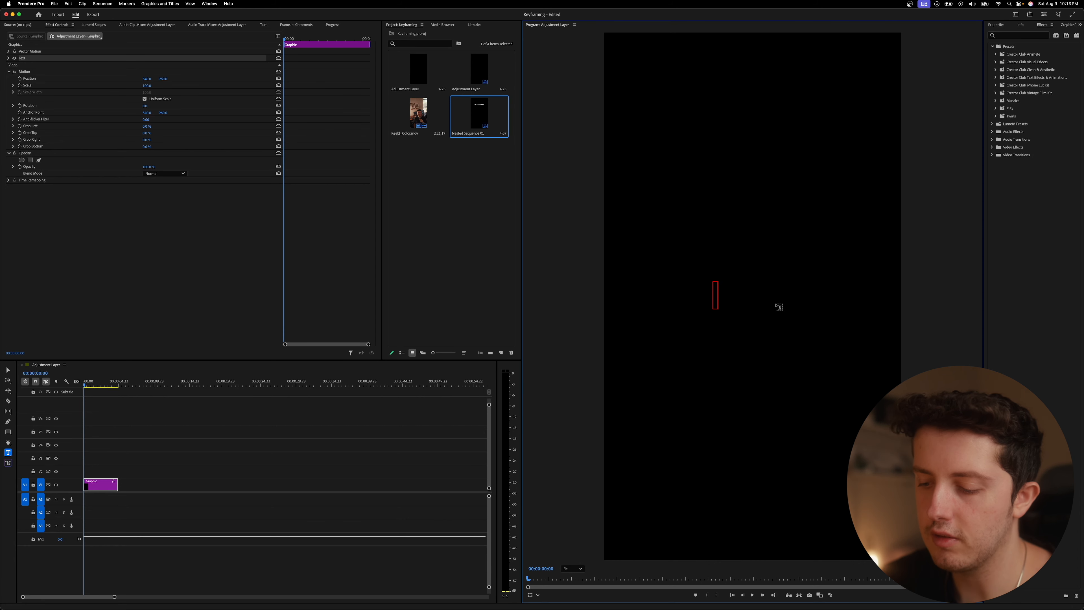
text(Smooth)
key(Return)
text(Re)
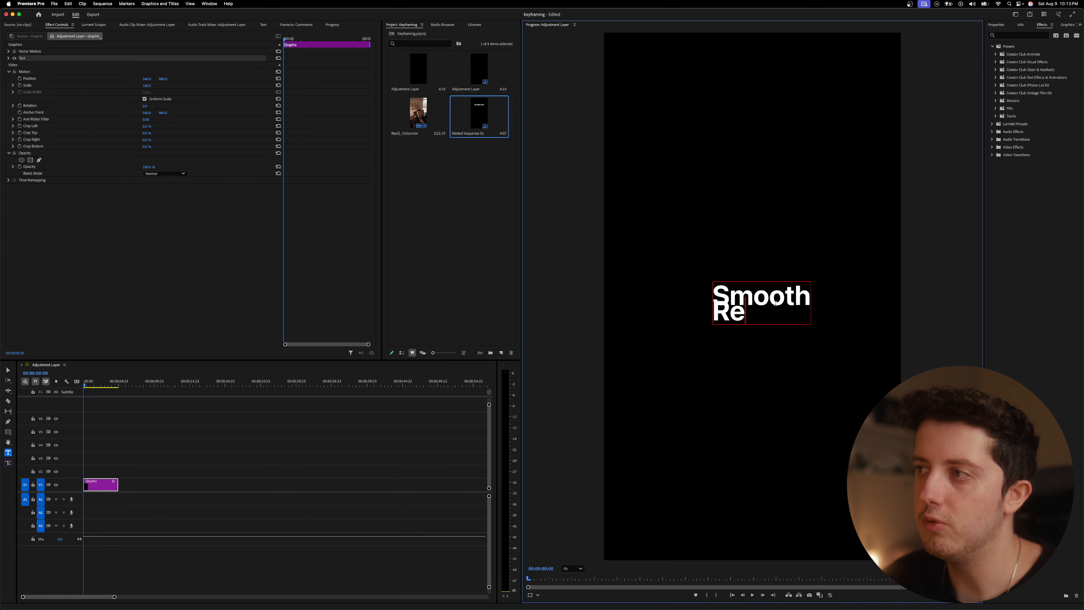
text(veal)
Center-align the two lines of text and center the layer horizontally in the frame.
click(997, 25)
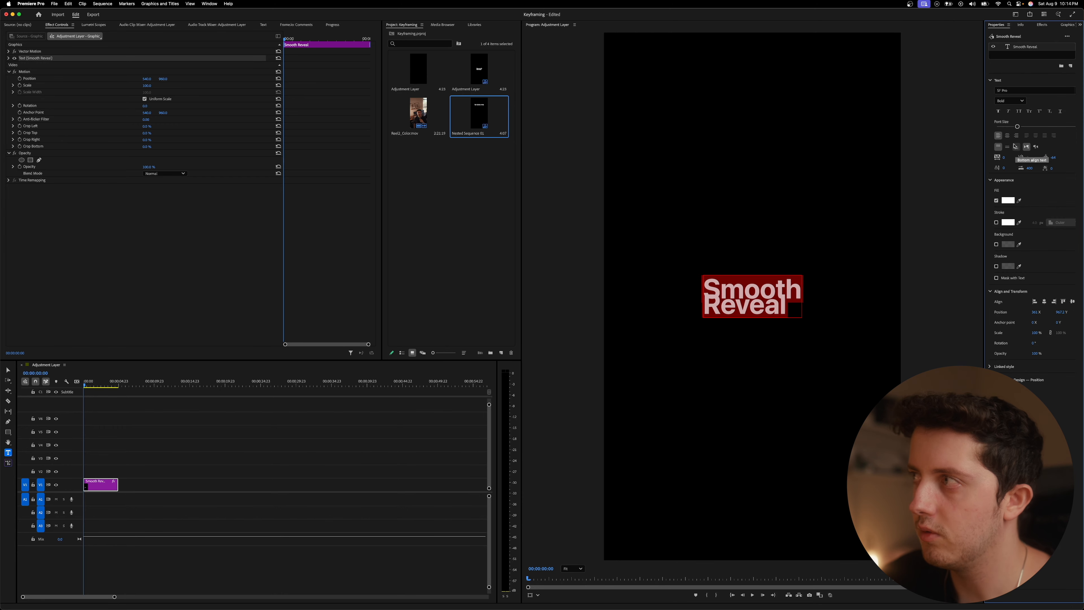
click(1008, 135)
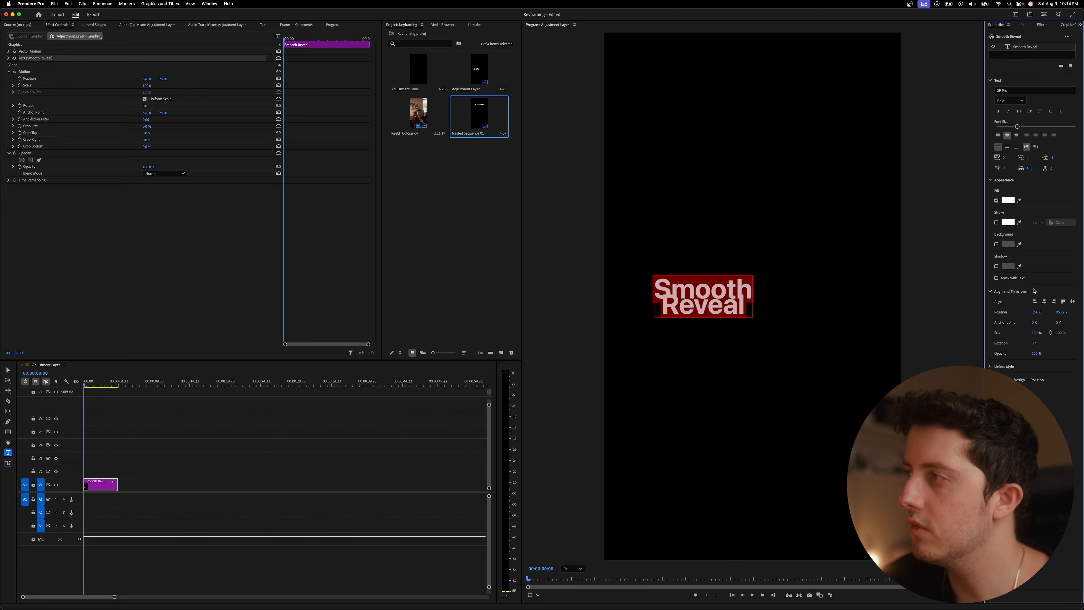
click(1044, 301)
Find the Transform video effect and apply it to the Smooth Reveal text clip.
click(1042, 25)
click(1022, 35)
text(transf)
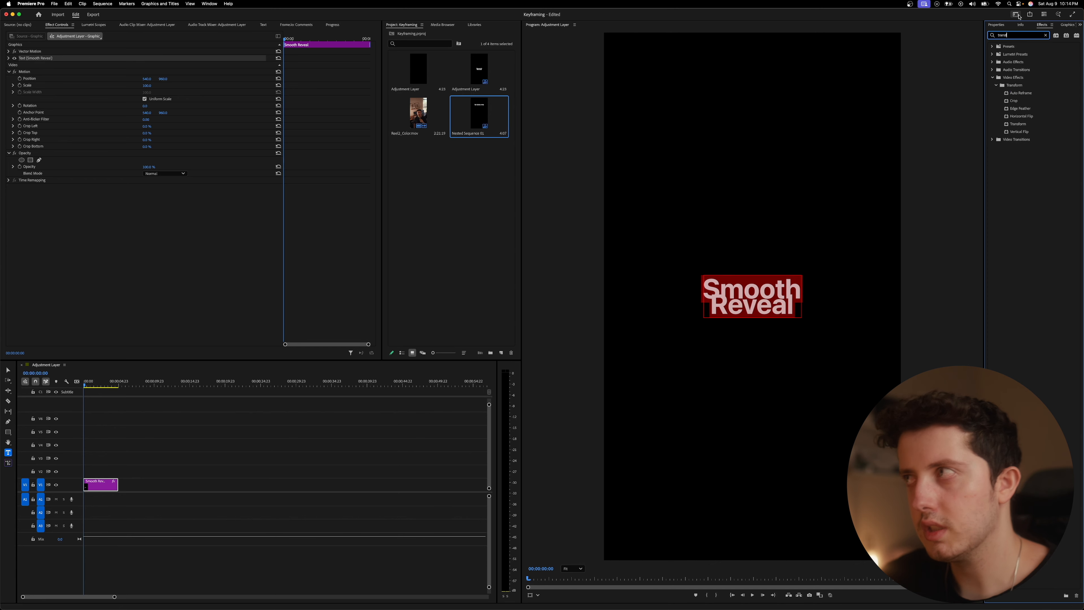
drag(1018, 124, 99, 483)
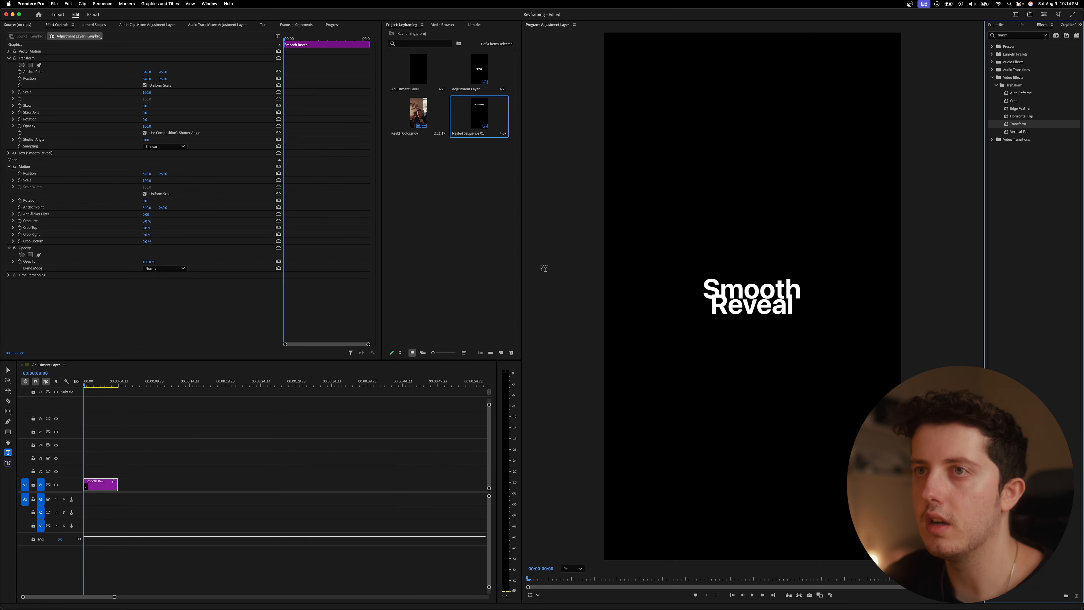
Keyframe the Motion Position vertically from 1195 at the clip's start to 960 at 00:00:01:22, and scrub through the move.
drag(147, 174, 64, 174)
key(super+z)
drag(164, 174, 191, 185)
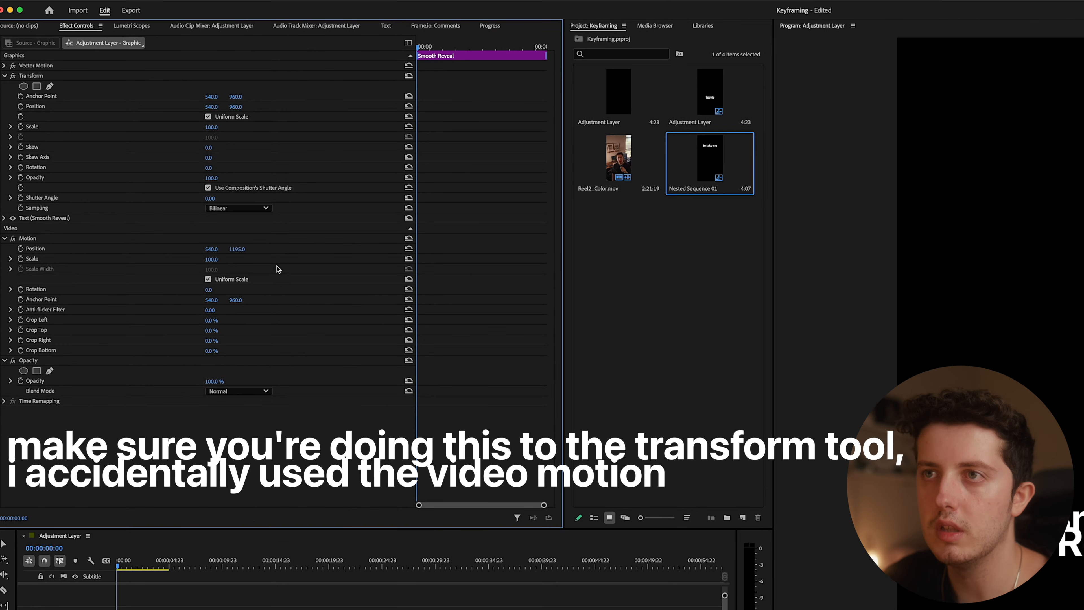
click(20, 249)
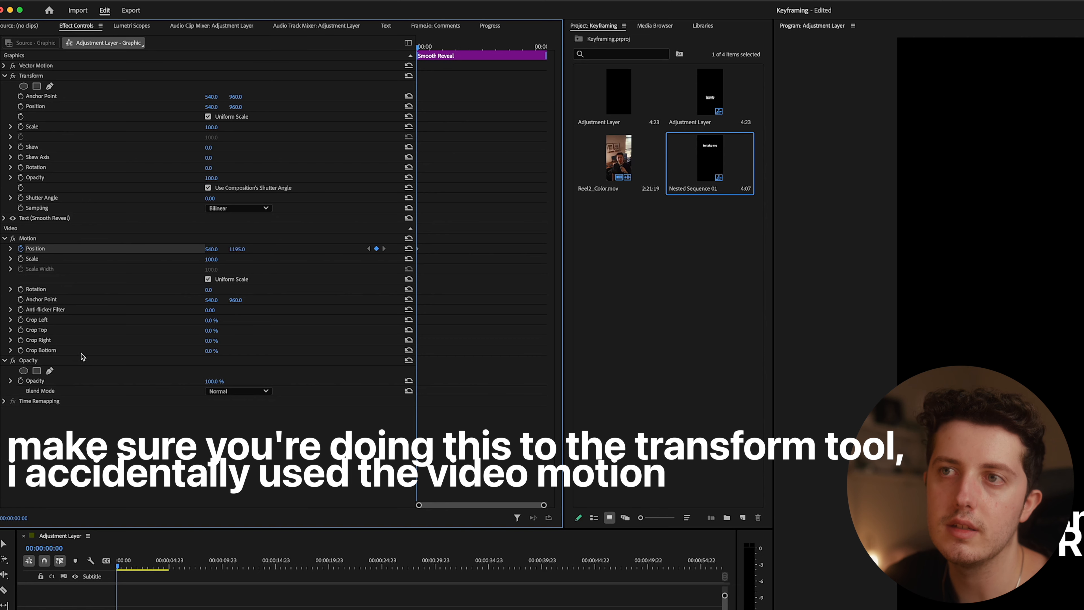
click(467, 48)
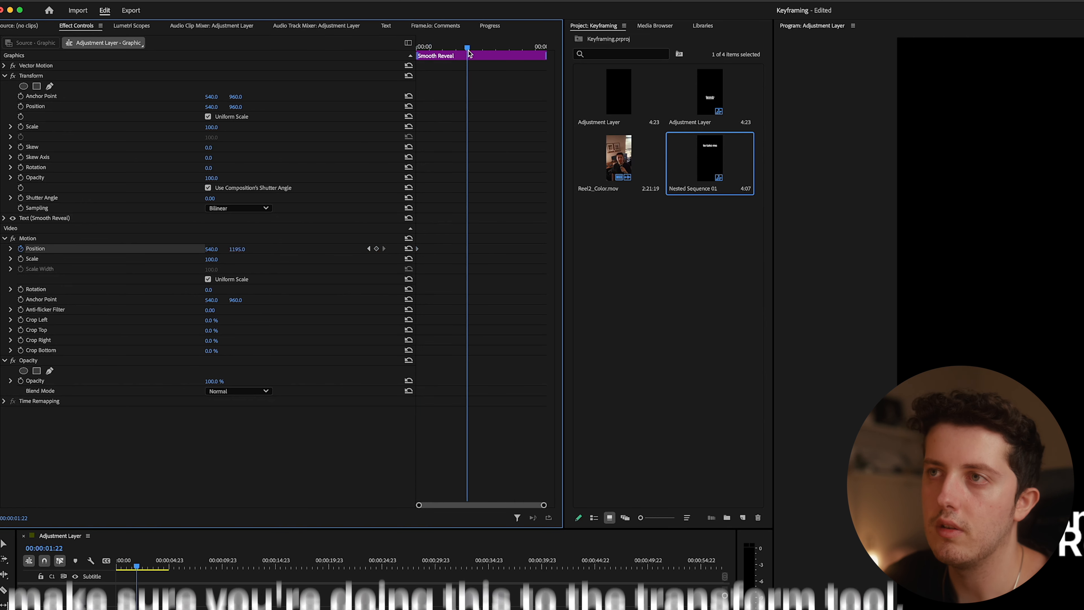
click(240, 248)
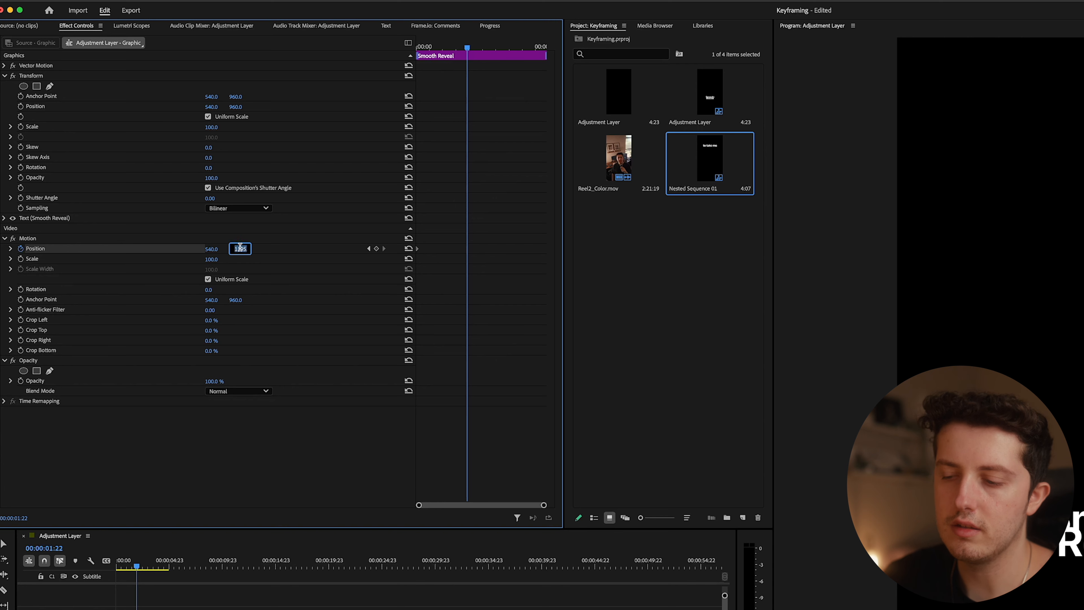
text(960)
key(Return)
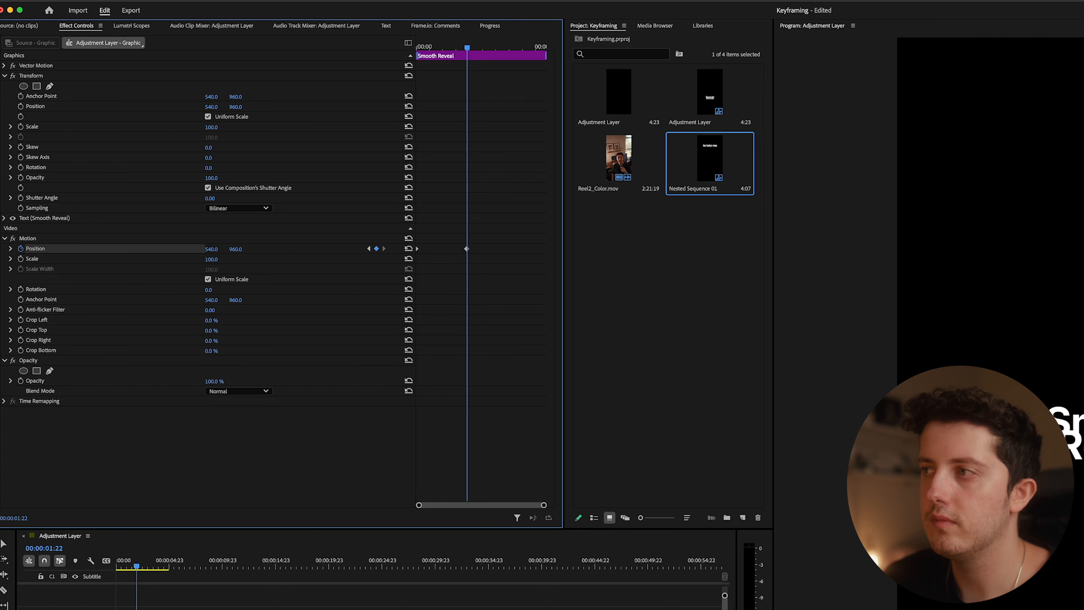
click(457, 47)
drag(449, 49, 441, 123)
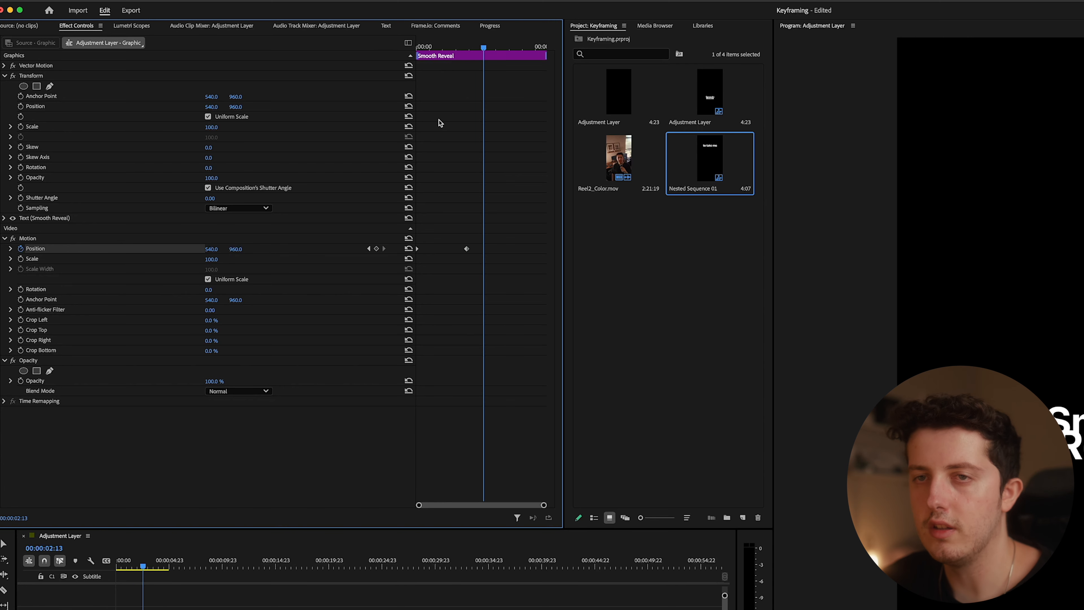
Keyframe Opacity from 0% at the clip's start to 100%, and set the Position and Opacity keyframes to Bezier interpolation.
key(Home)
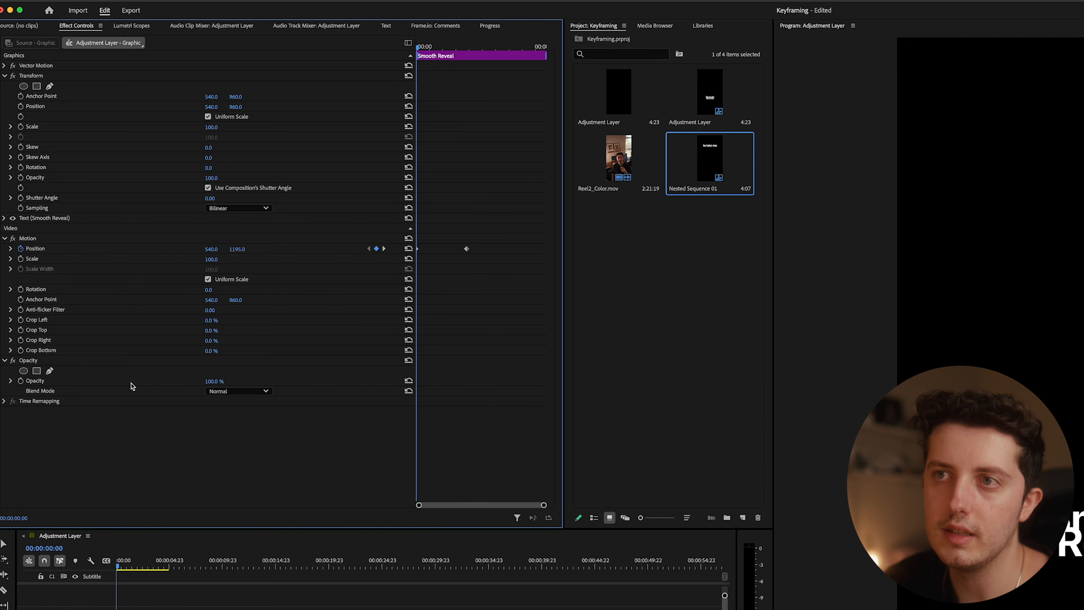
drag(216, 382, 189, 382)
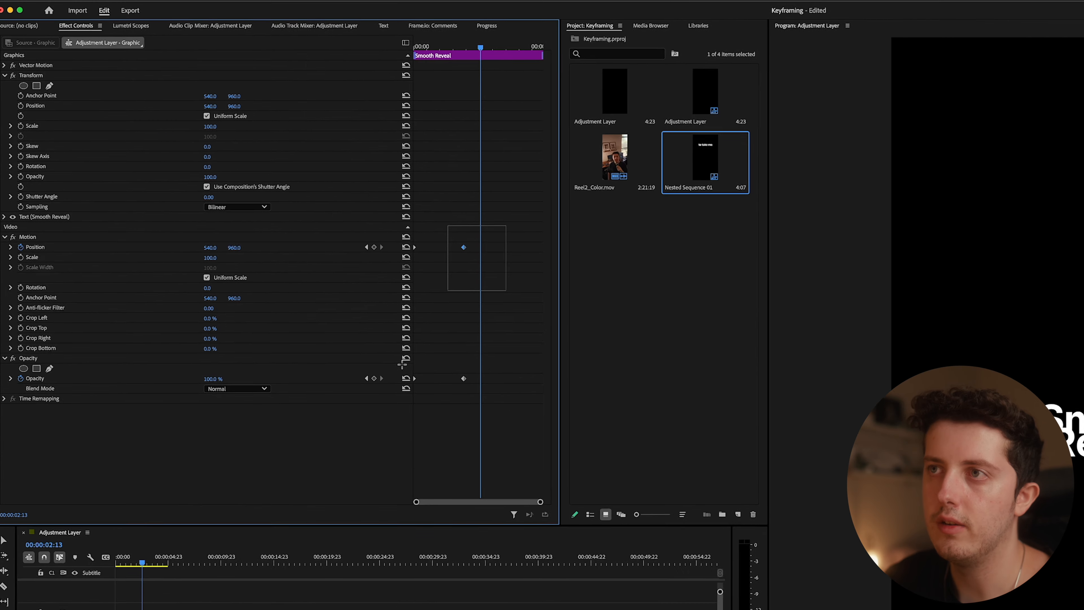
right_click(466, 386)
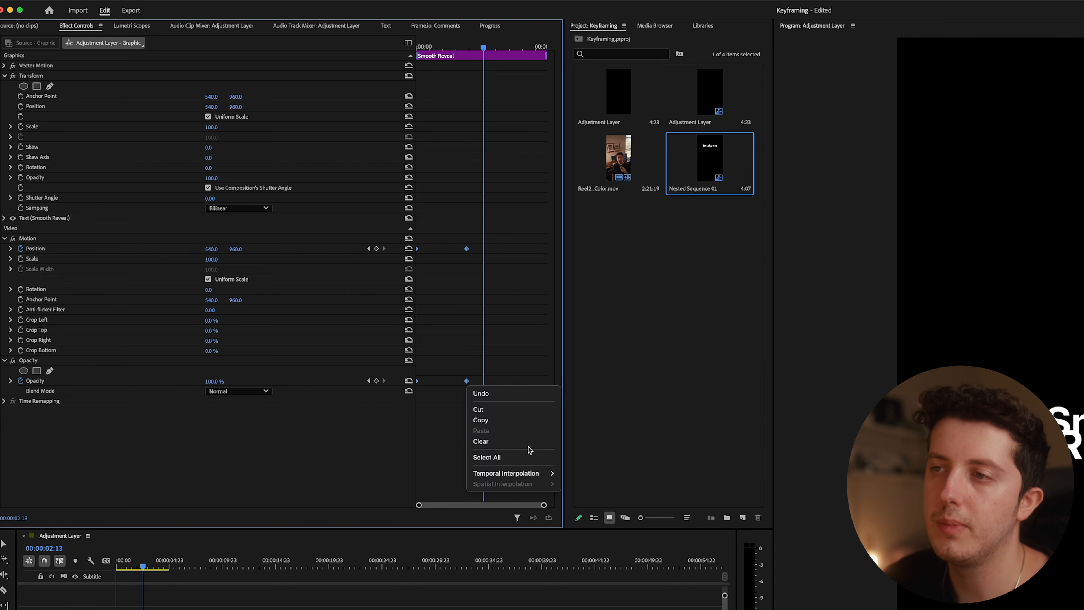
mouse_move(533, 479)
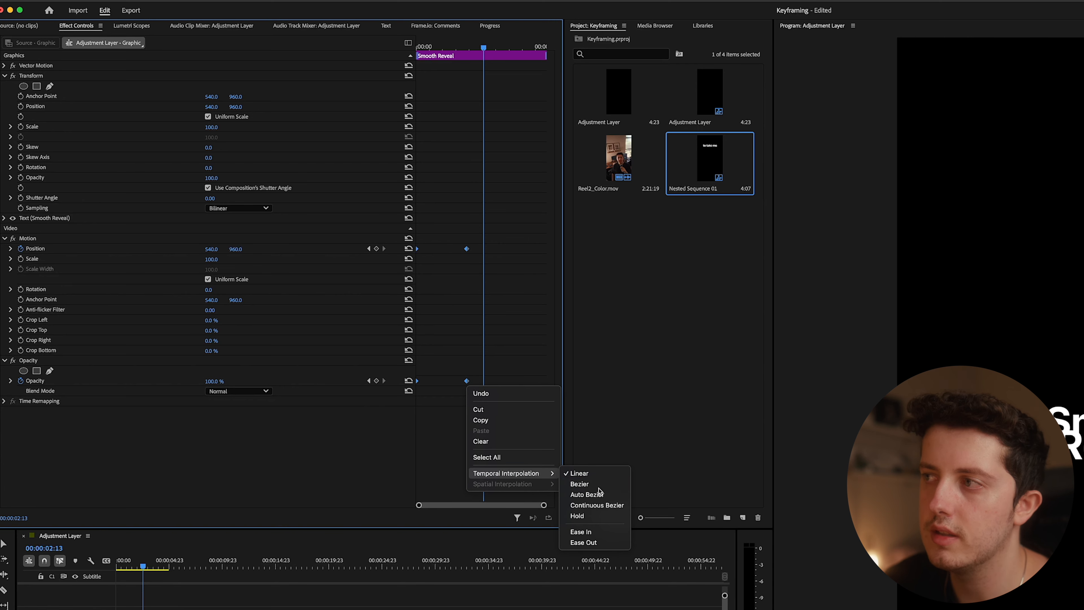
click(579, 484)
Shape the Motion Position velocity curve to start fast and ease down to zero, and play the reveal from the start.
drag(428, 282, 452, 280)
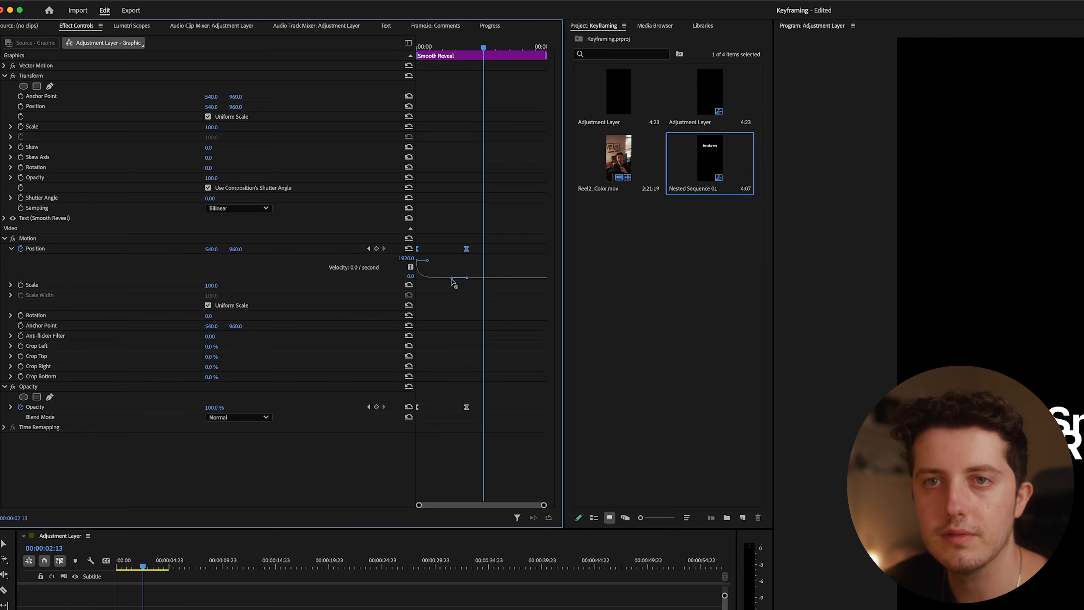
drag(484, 47, 397, 60)
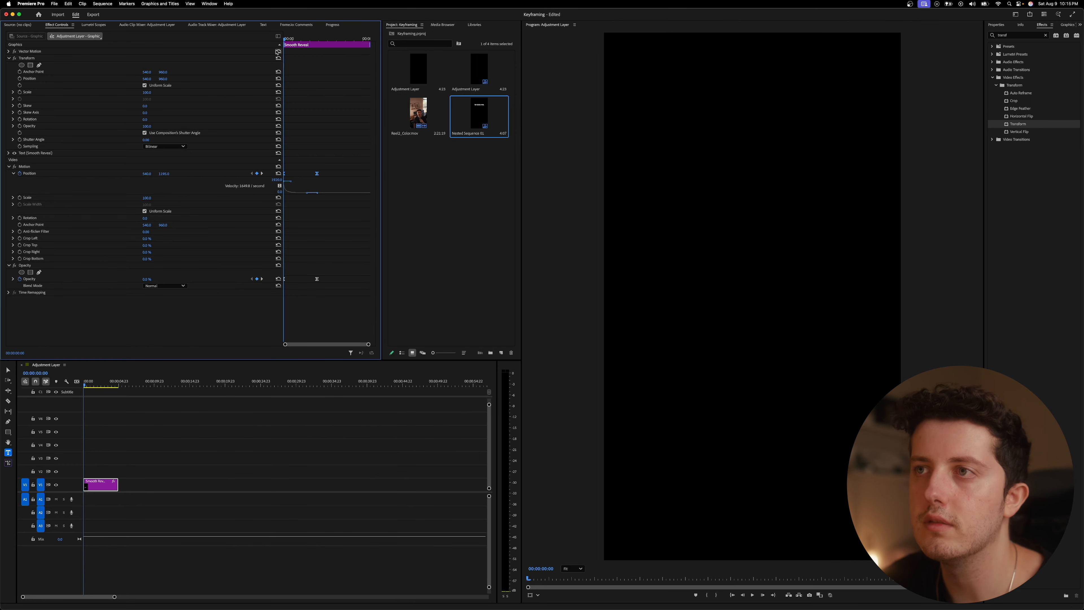
key(space)
key(space)
Lengthen the starting and ending Position velocity handles toward each other, and replay the reveal.
drag(296, 187, 303, 189)
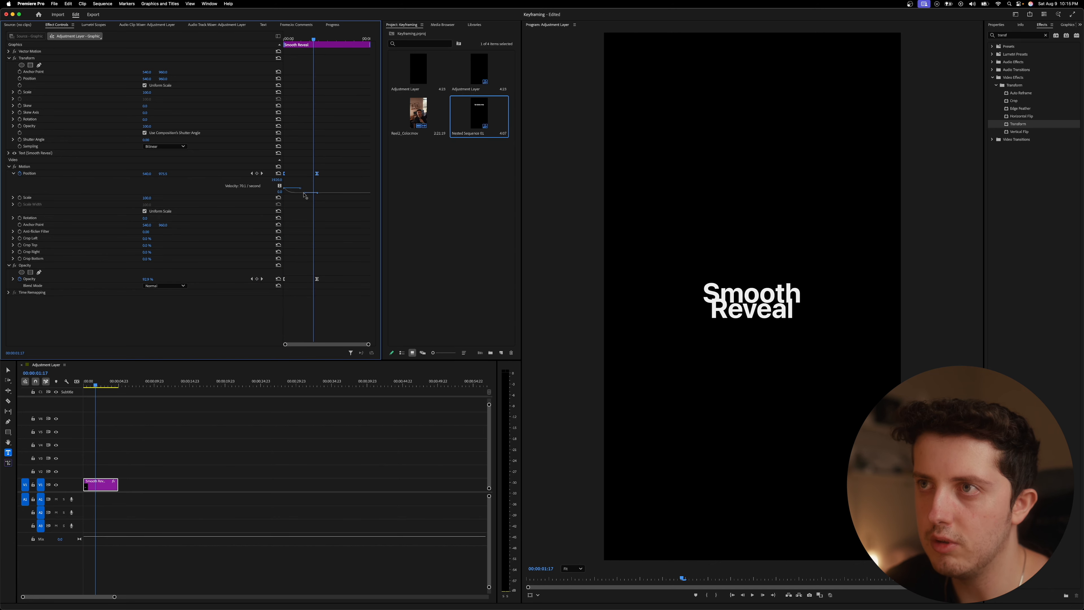
drag(309, 193, 304, 194)
drag(312, 40, 242, 41)
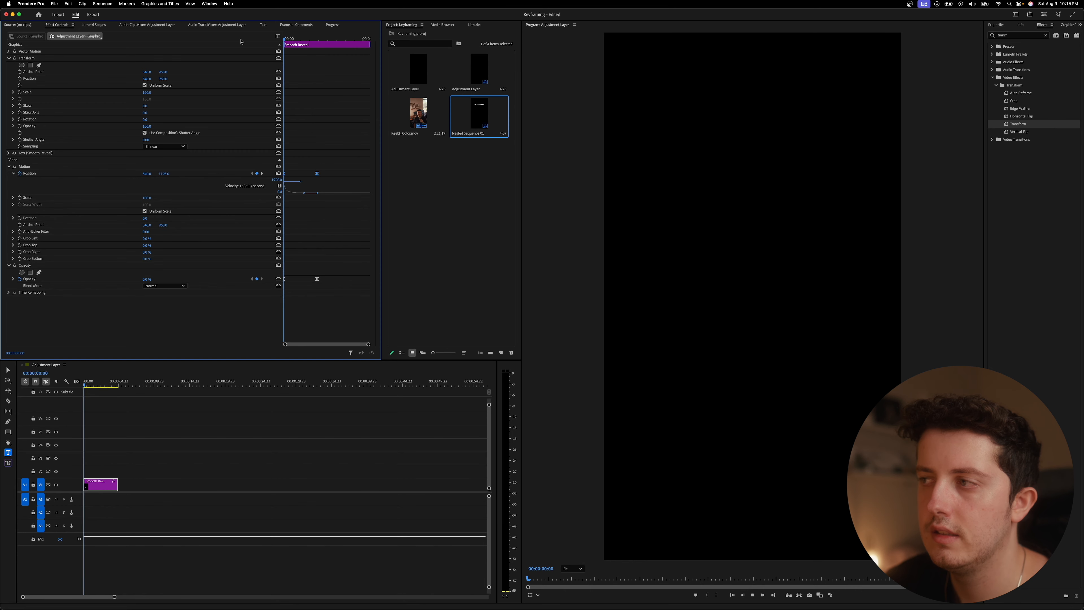
key(space)
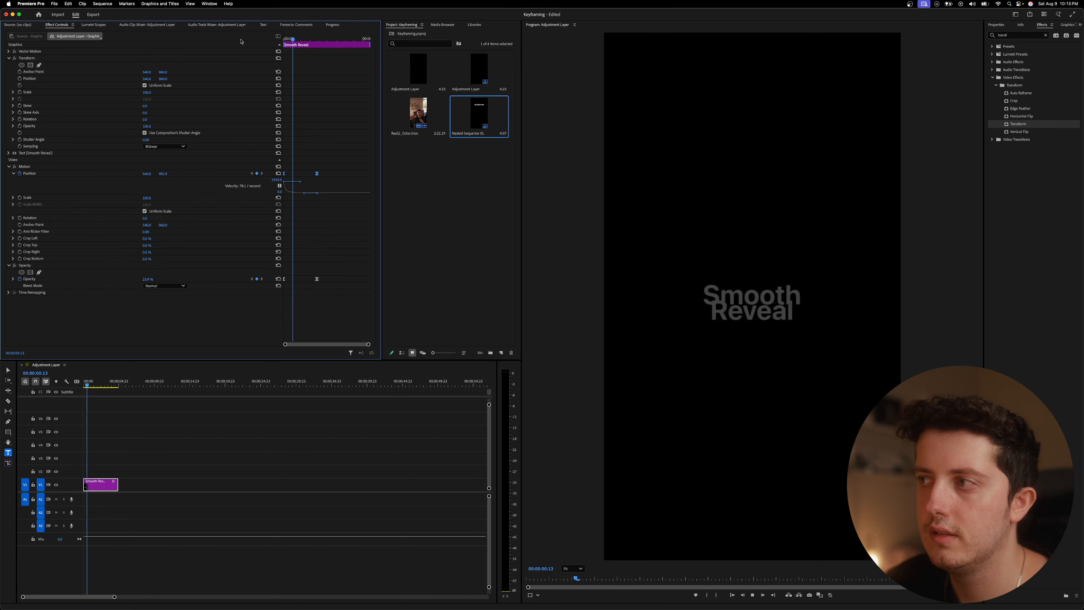
key(space)
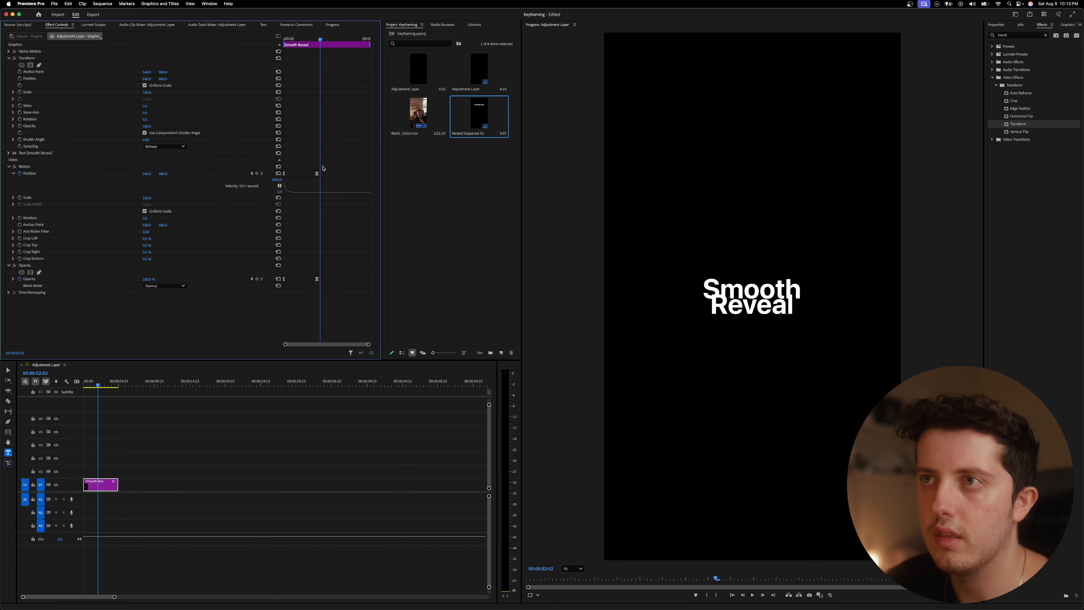
Shorten the Position move by bringing its ending keyframe earlier, and play the clip from the start.
key(Home)
key(space)
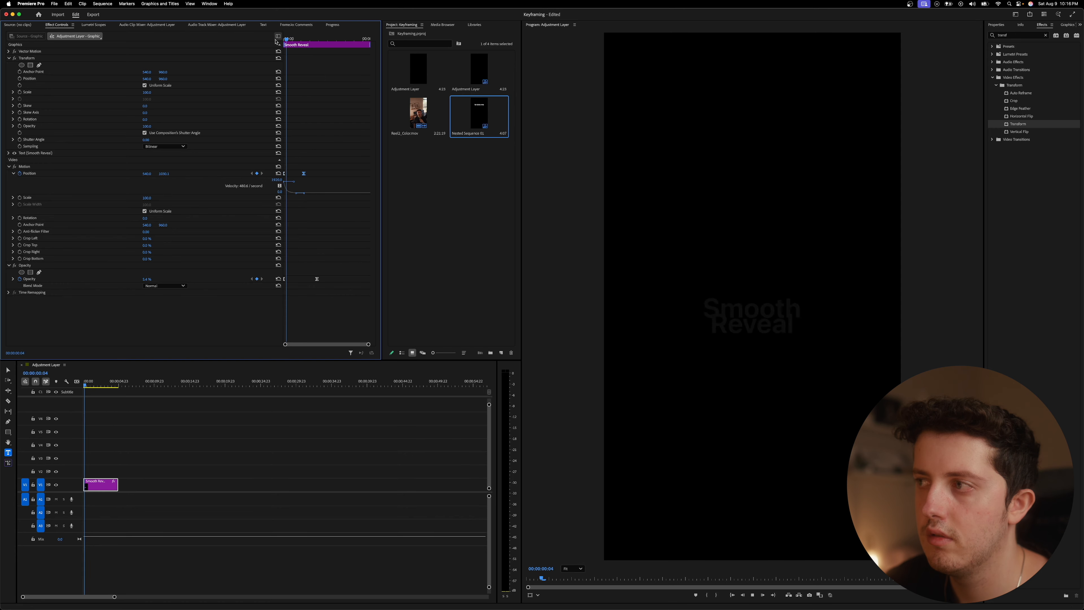
key(space)
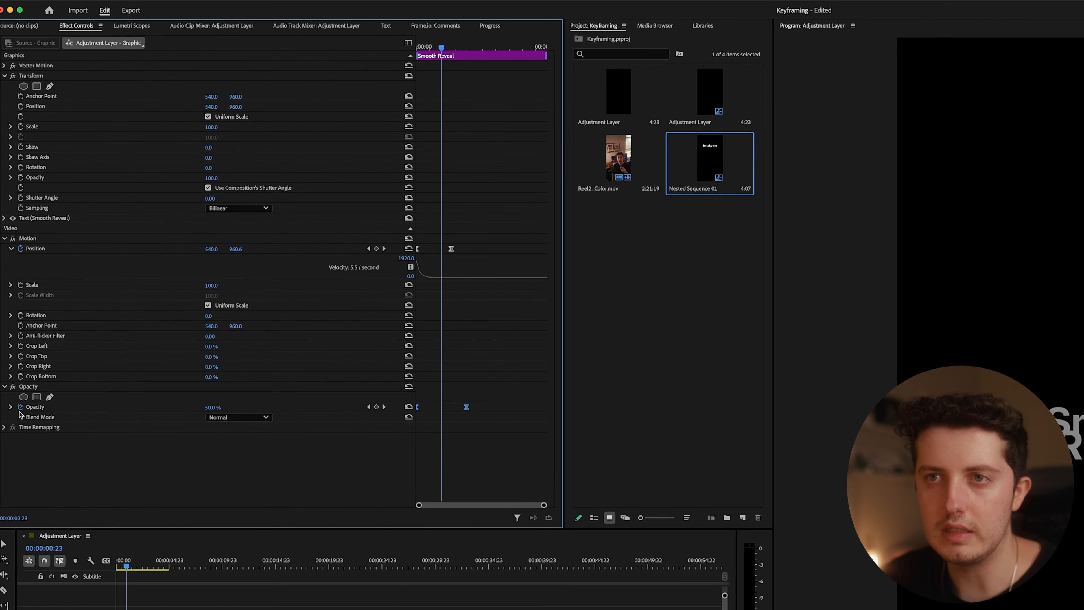
Expand the Opacity graphs, lengthen the ending keyframe's velocity handle toward the start, and play the fade-in.
click(10, 408)
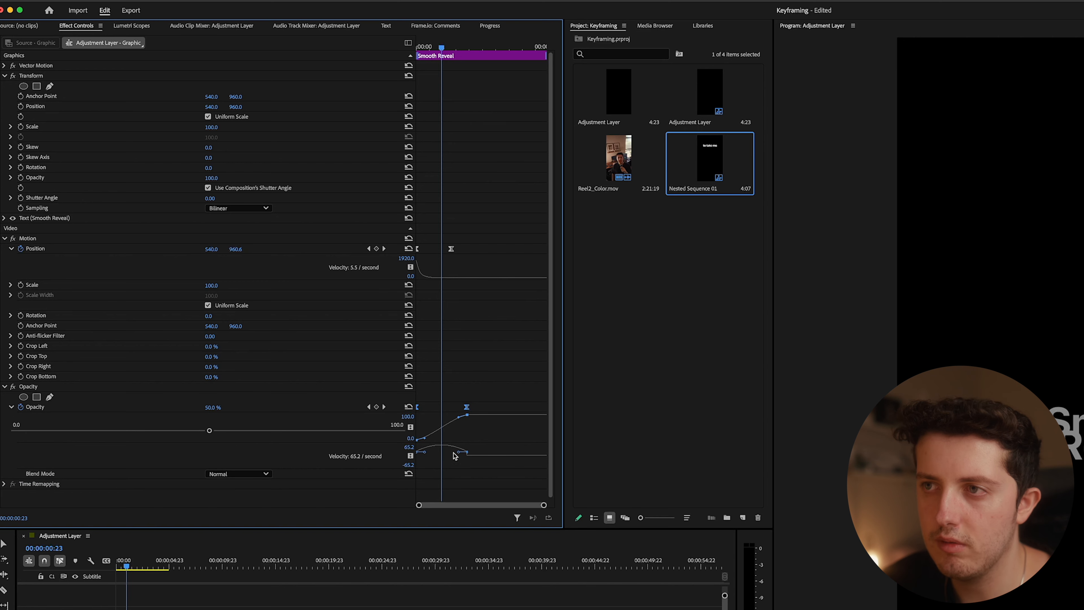
mouse_move(454, 453)
mouse_down()
mouse_move(426, 453)
mouse_move(437, 452)
mouse_up()
key(space)
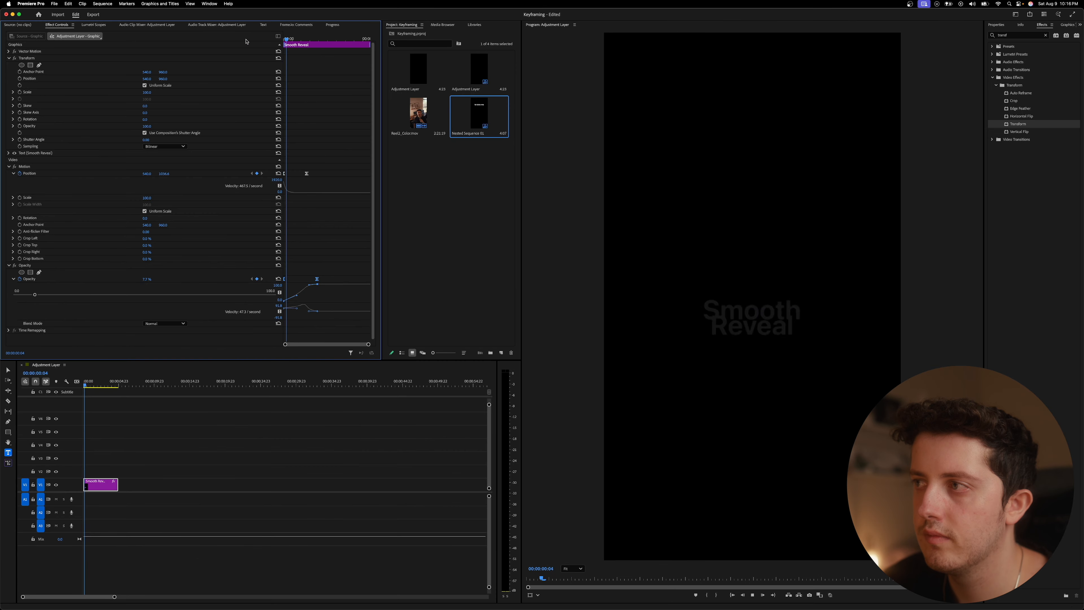
Delete the Position keyframes from the clip's Motion settings and turn off keyframing for that property.
click(8, 166)
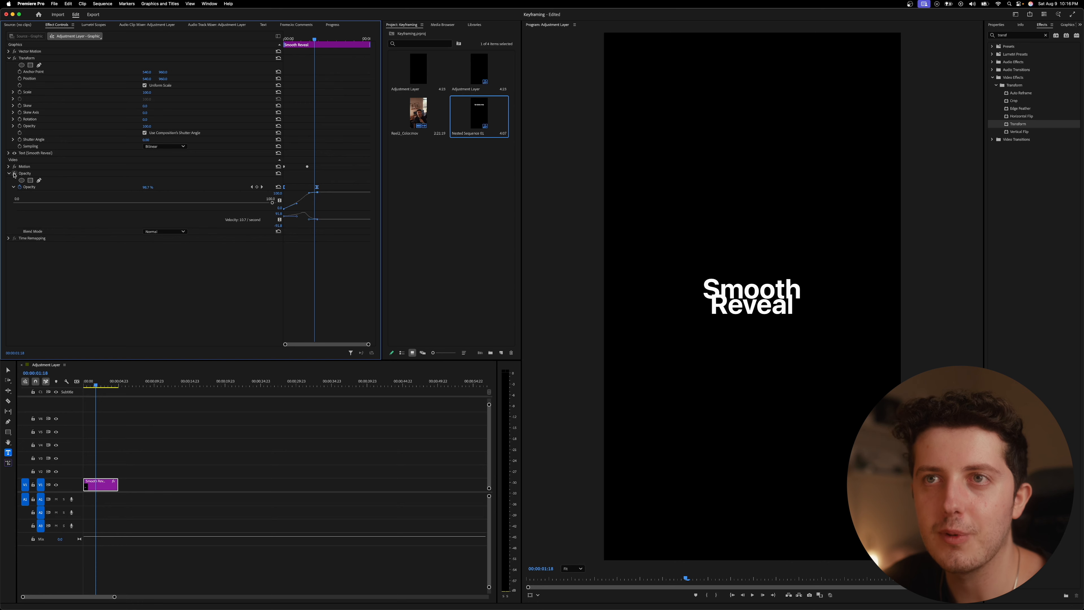
click(9, 173)
click(9, 166)
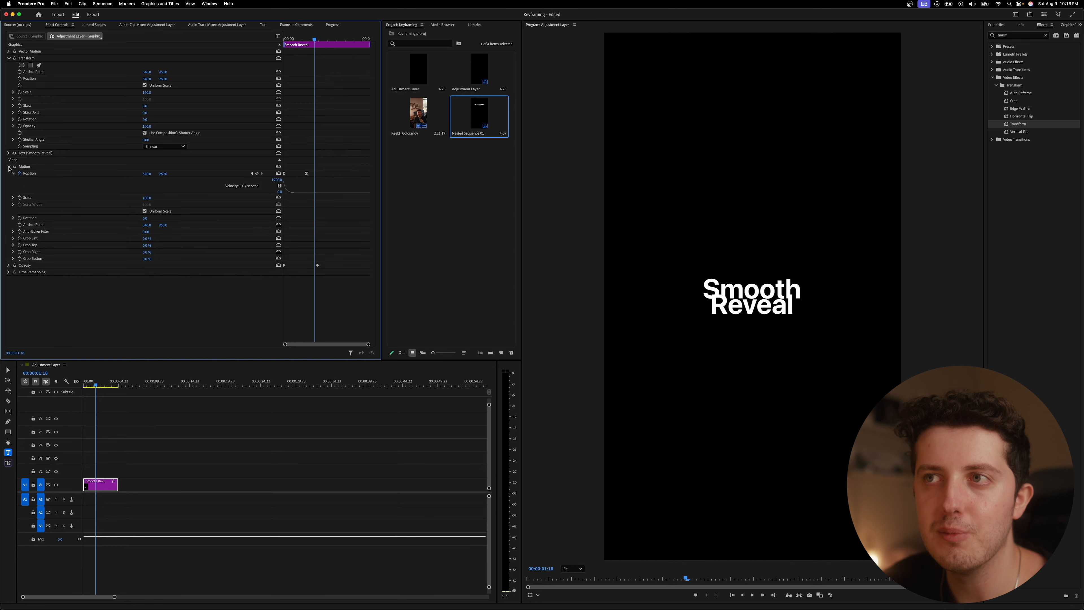
click(31, 174)
key(Delete)
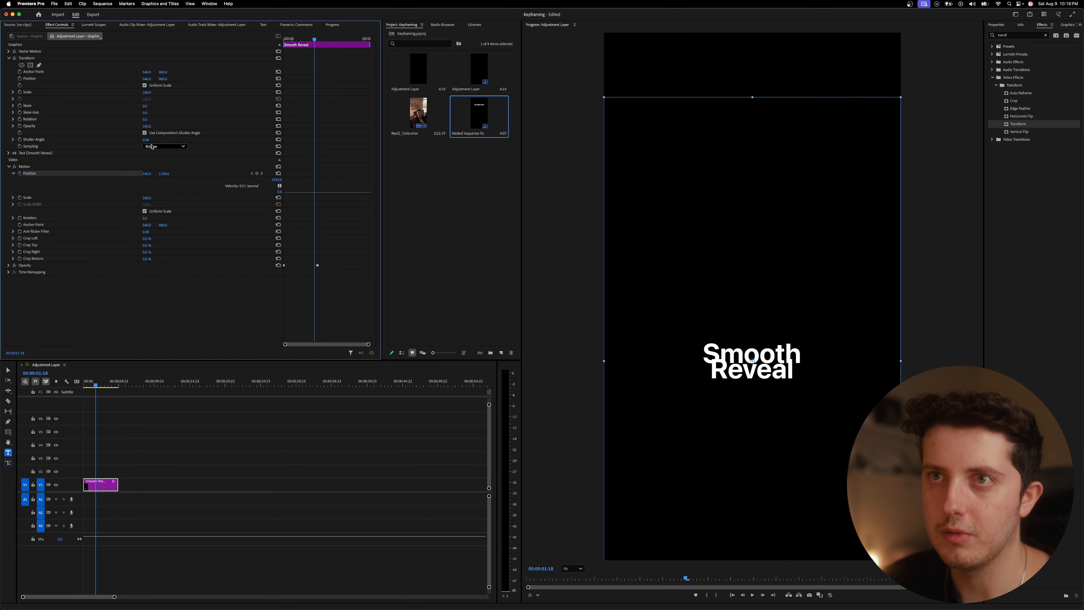
click(20, 173)
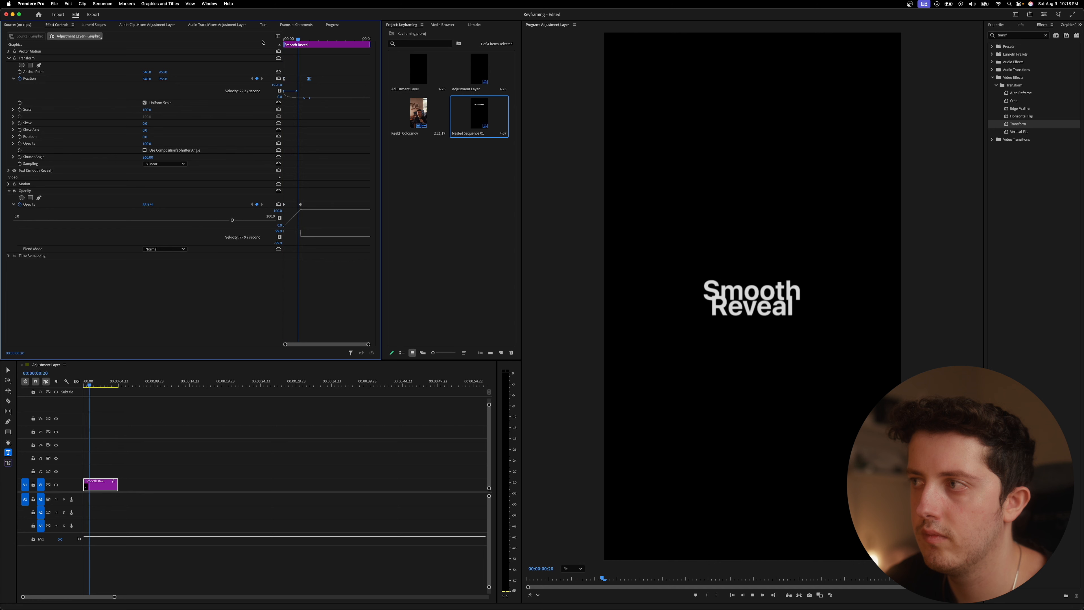
Set both Opacity keyframes to Bezier interpolation, shape their velocity into a mid-fade peak, and replay the reveal from the start.
key(Left)
right_click(300, 206)
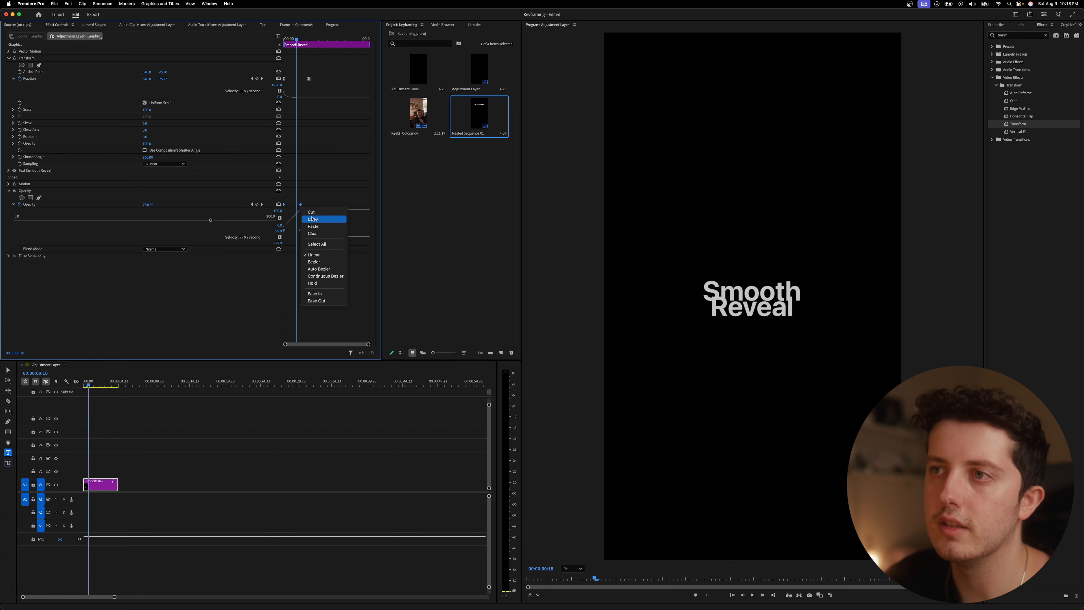
click(333, 261)
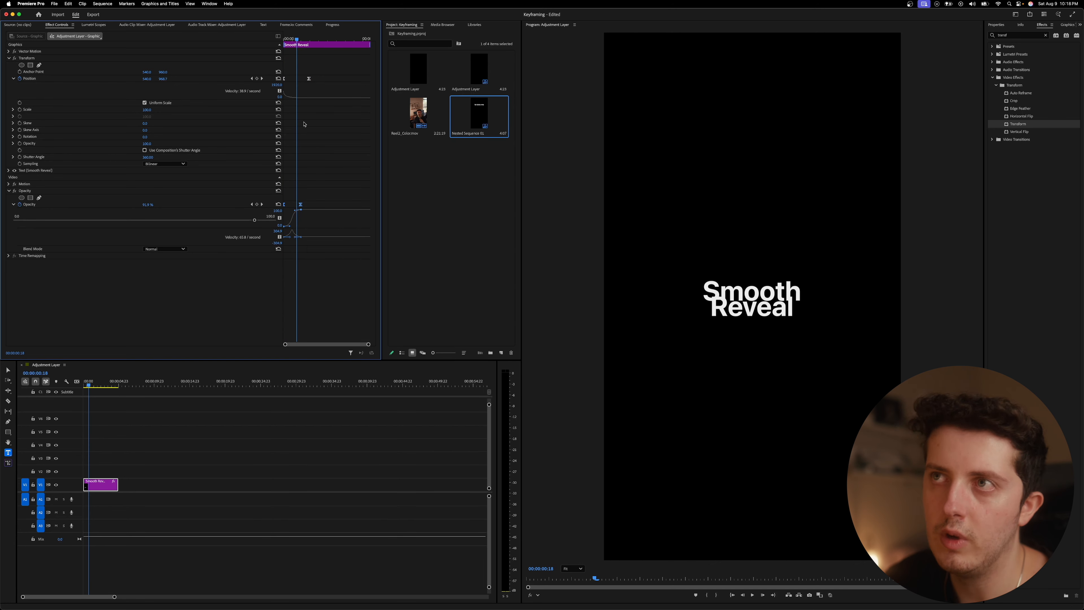
key(space)
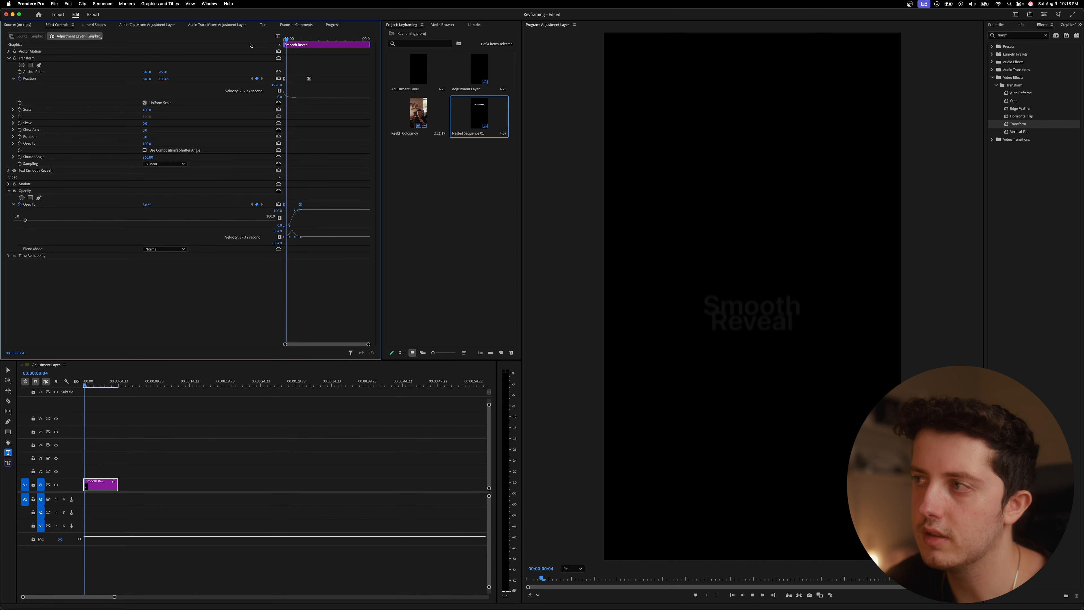
key(space)
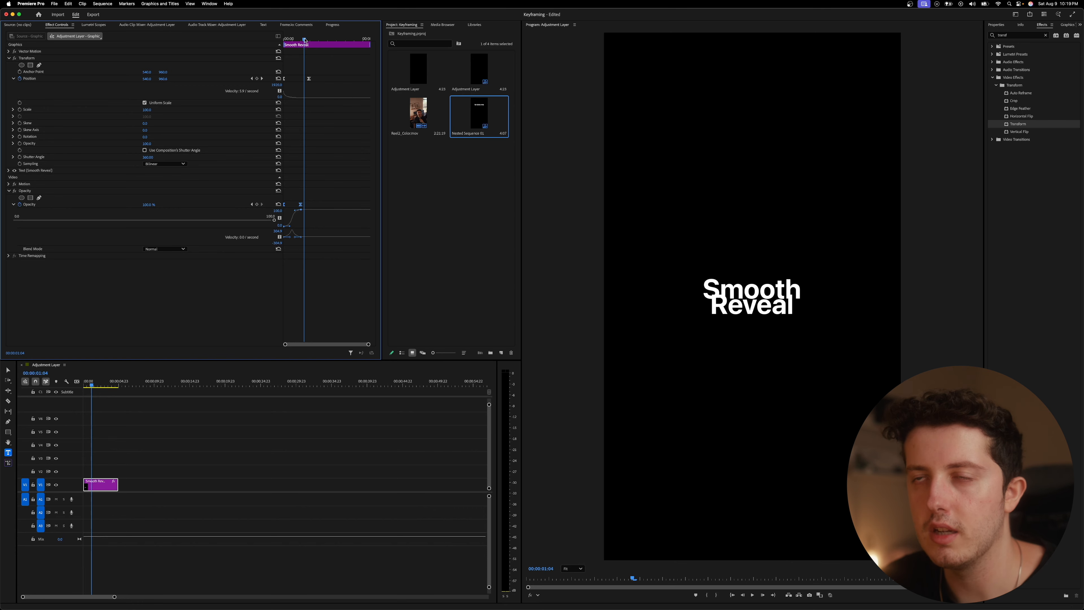
drag(305, 40, 238, 39)
key(space)
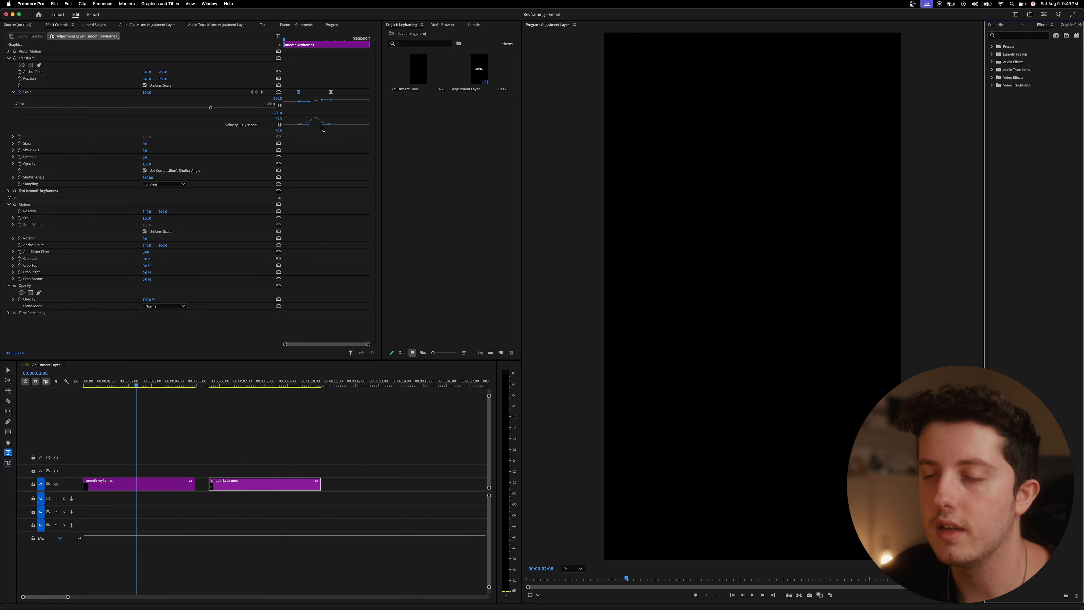
Replace everything on the timeline with the Reel2_Color.mov clip, play its opening, and return to the start.
click(162, 499)
key(super+a)
key(Delete)
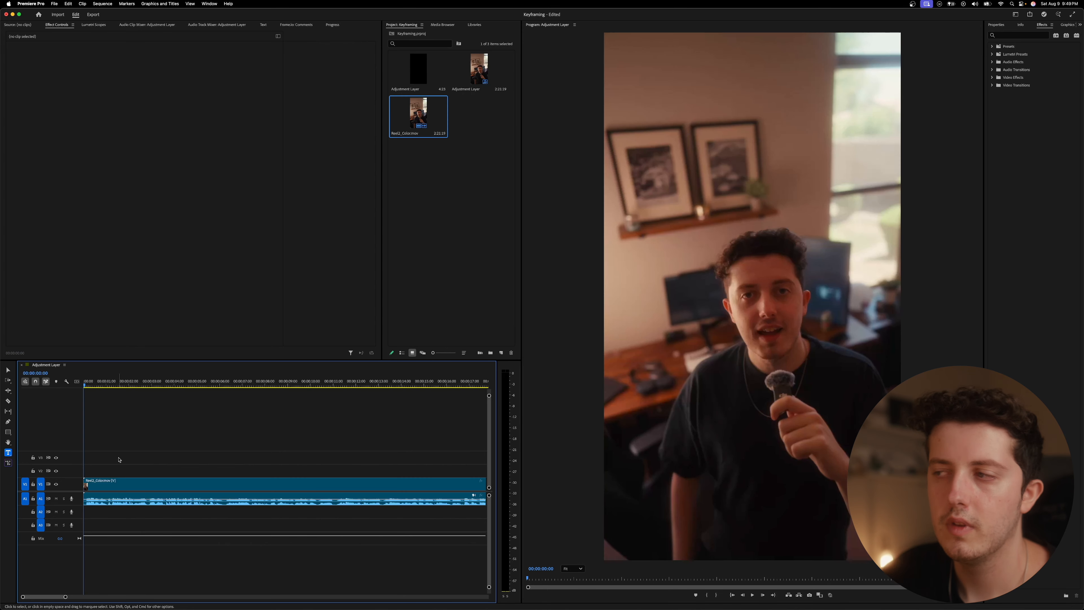
key(space)
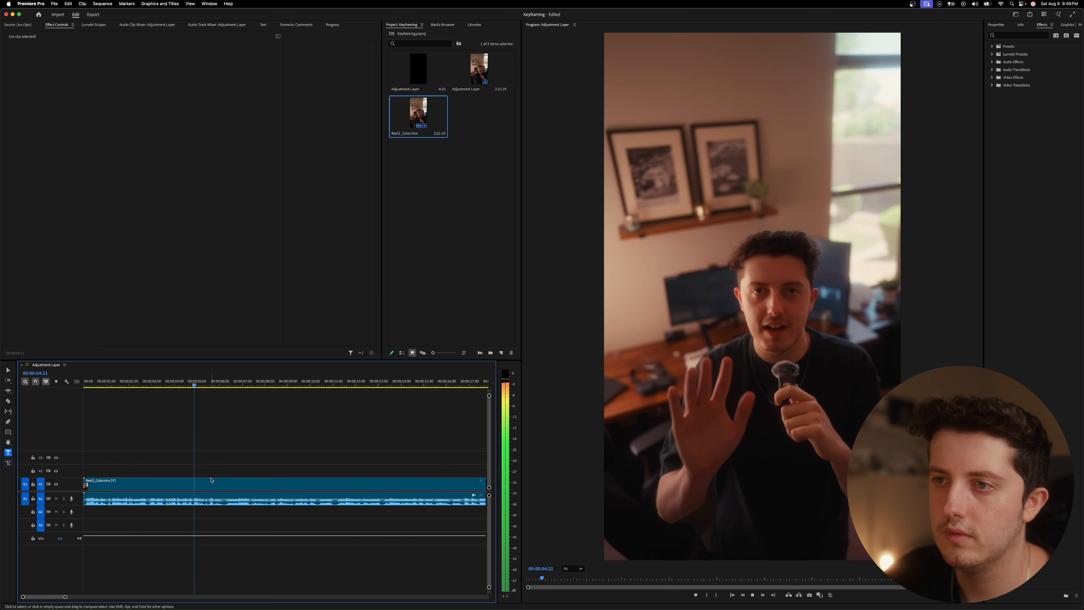
drag(161, 386, 38, 385)
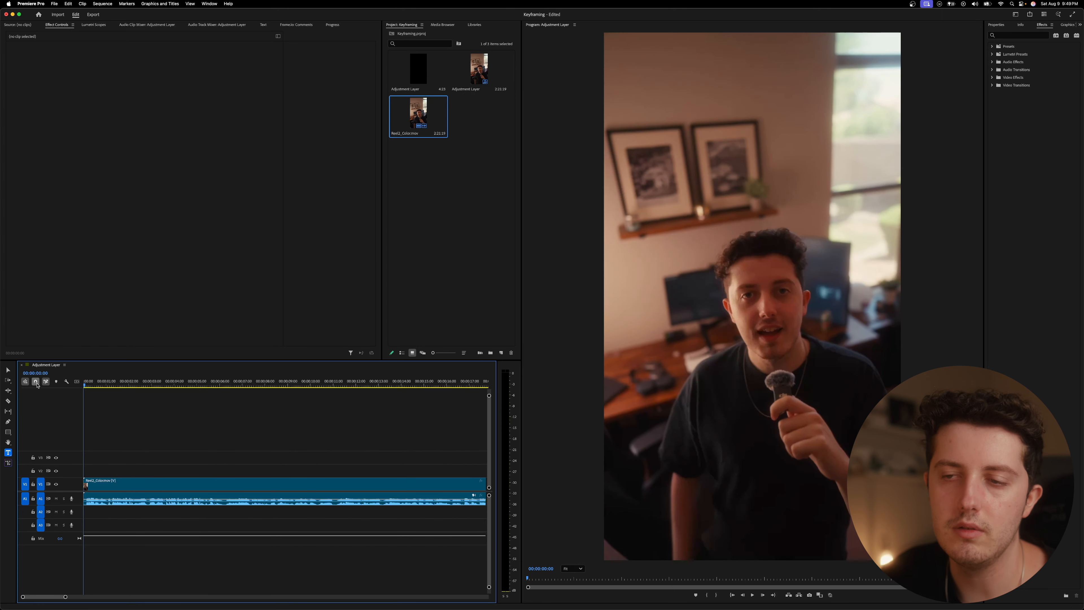
Select the Reel2_Color.mov clip, open its transcript, and check the opening words.
click(147, 502)
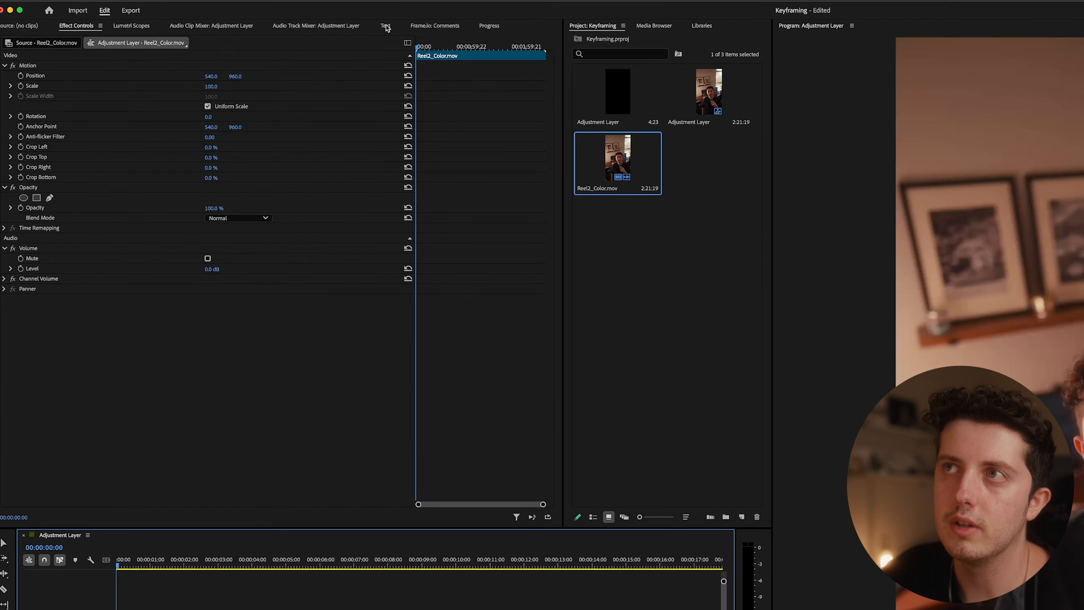
click(262, 26)
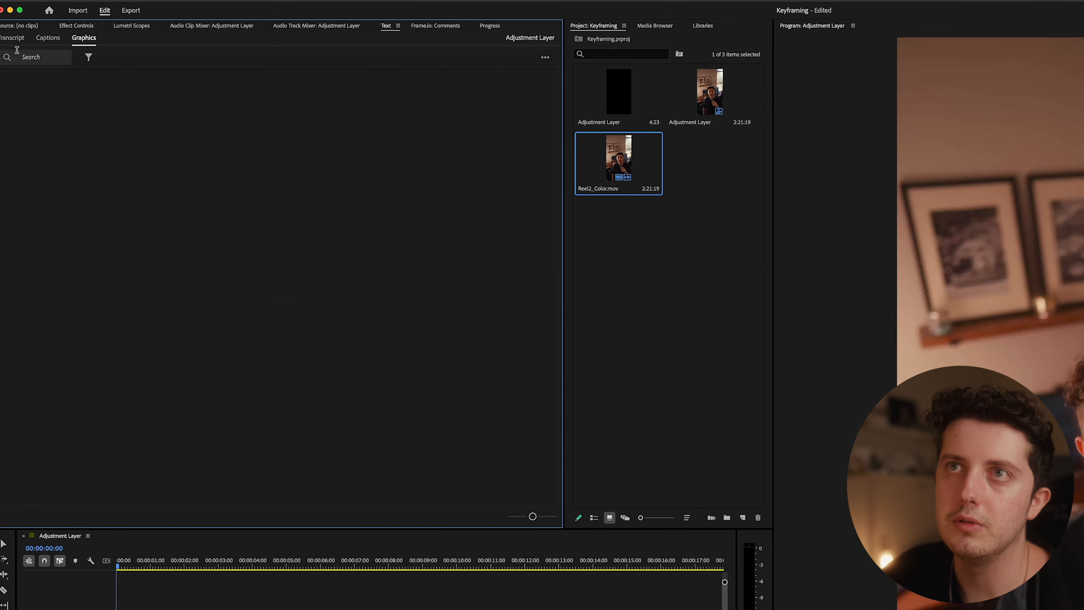
click(17, 39)
click(535, 85)
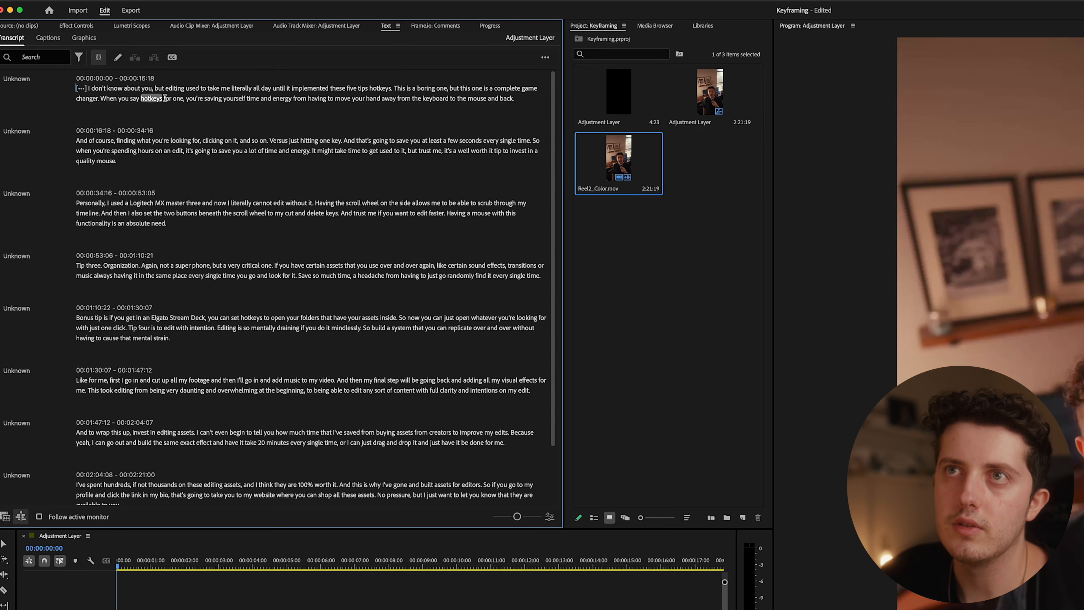
double_click(92, 88)
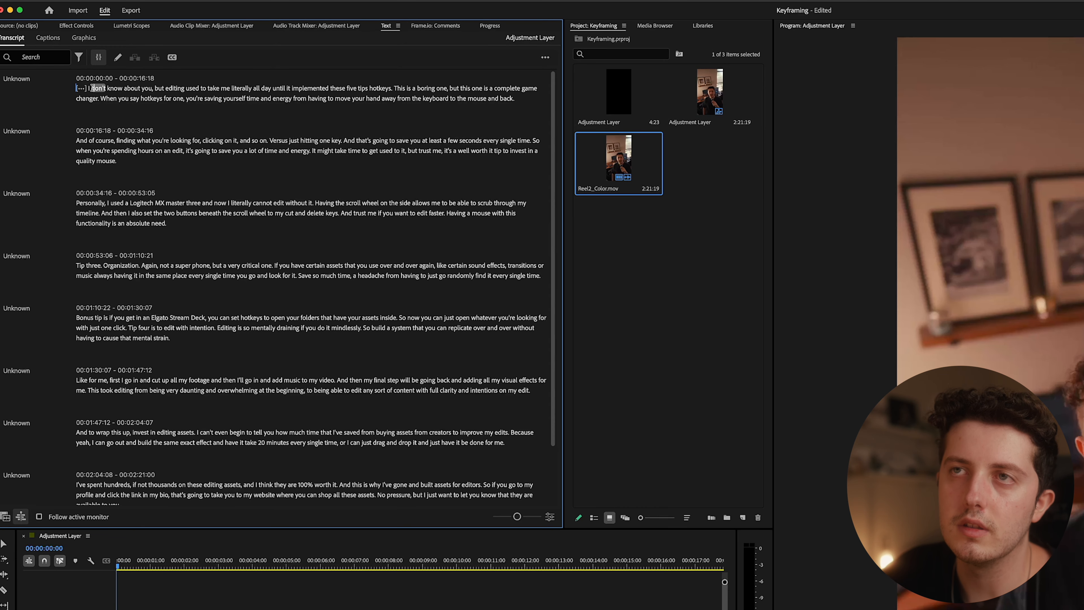
Create captions from the transcript with the Subtitle default preset, Subtitle format, and single lines.
click(60, 40)
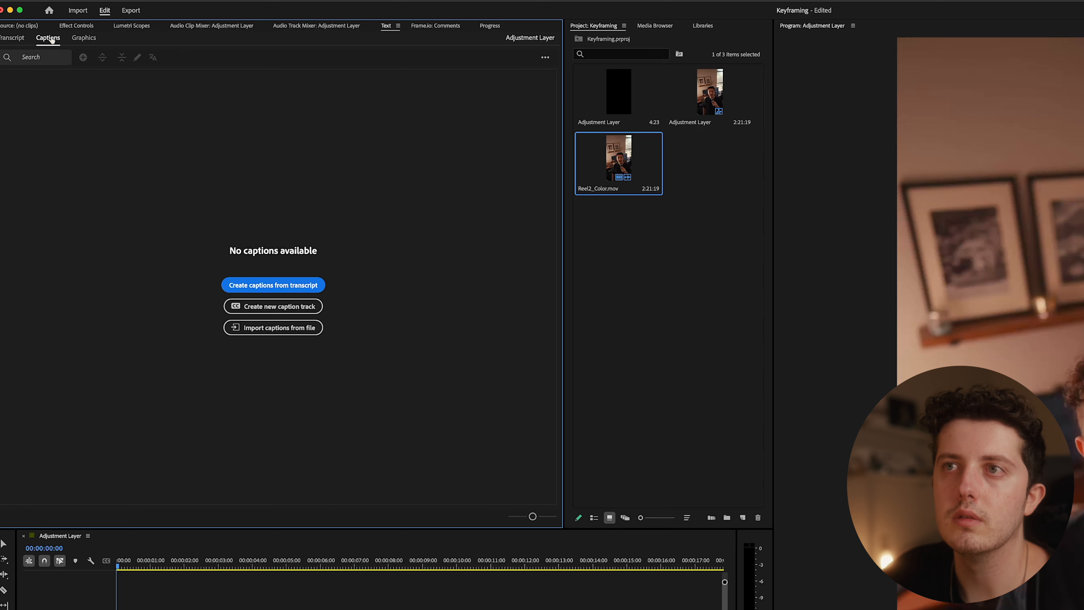
click(306, 286)
click(743, 462)
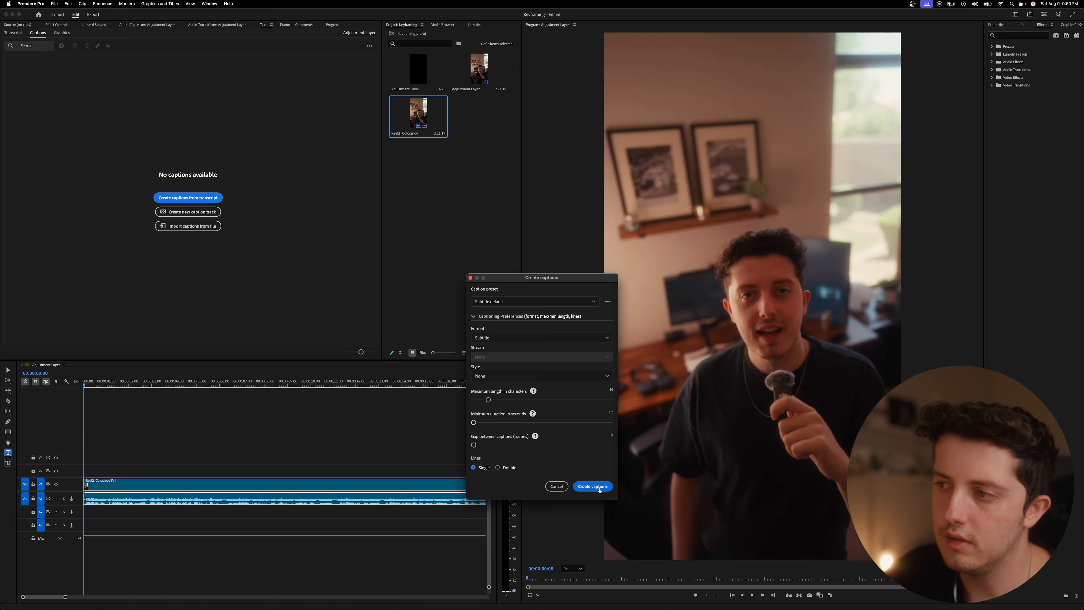
click(593, 486)
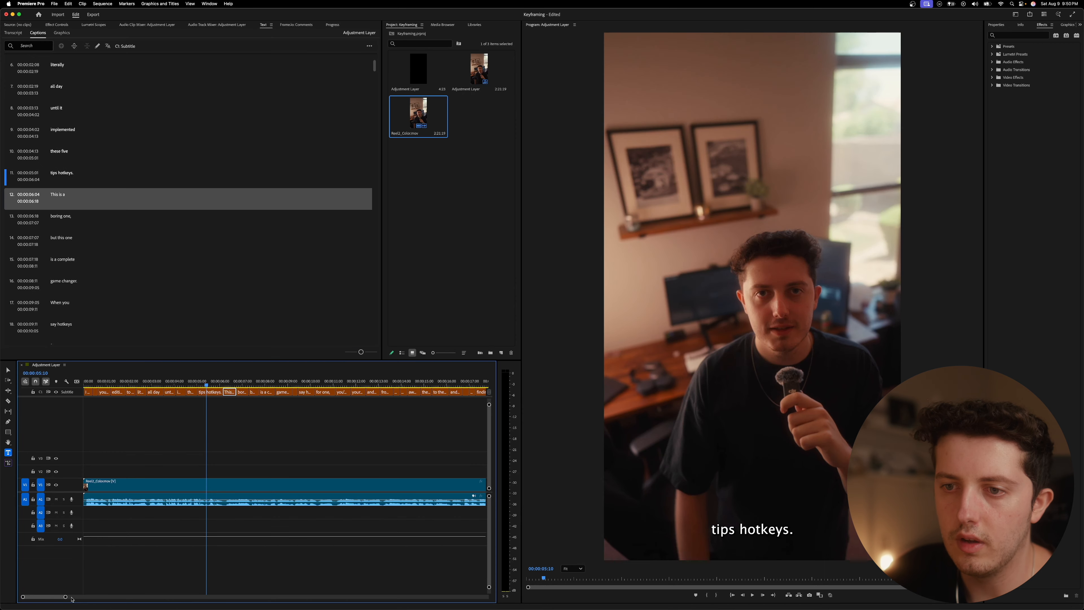
Keep only the opening captions up to "tips" and set the font of all of them to SF Pro Bold.
drag(66, 598, 245, 588)
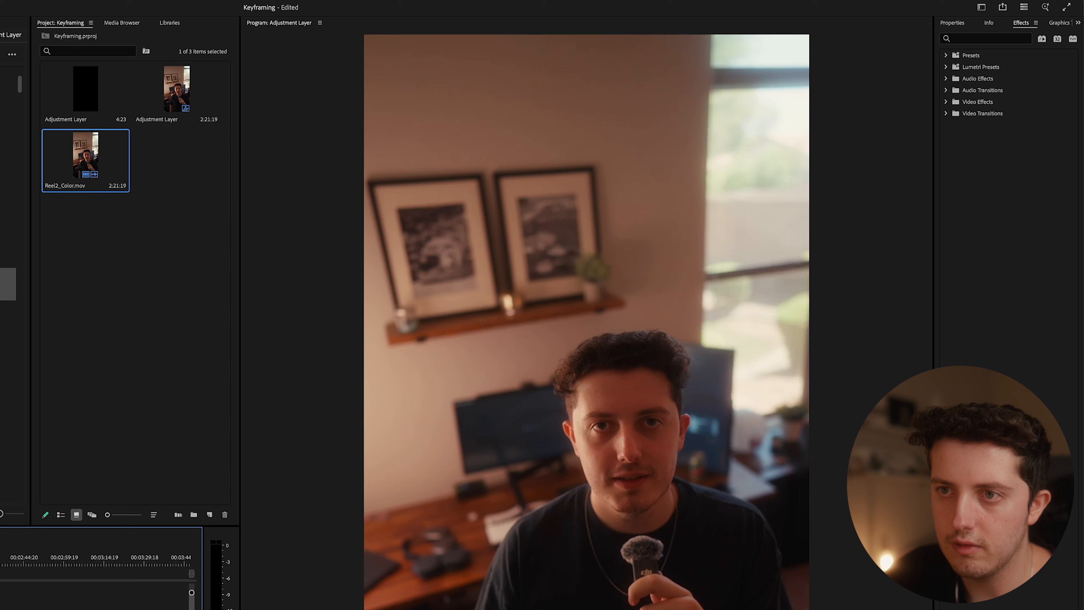
click(952, 22)
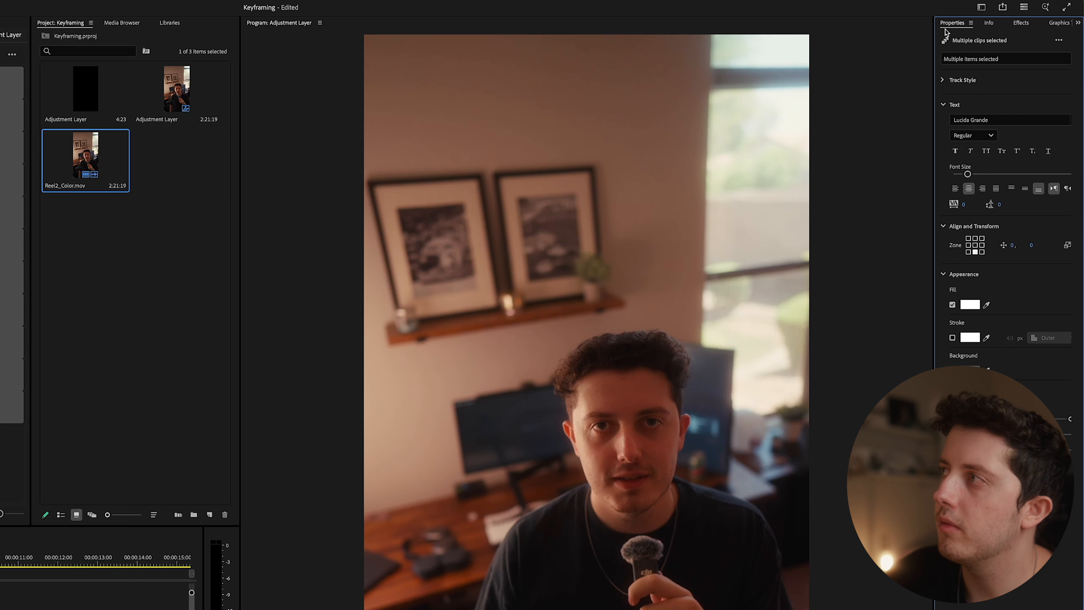
click(1002, 119)
text(sf p)
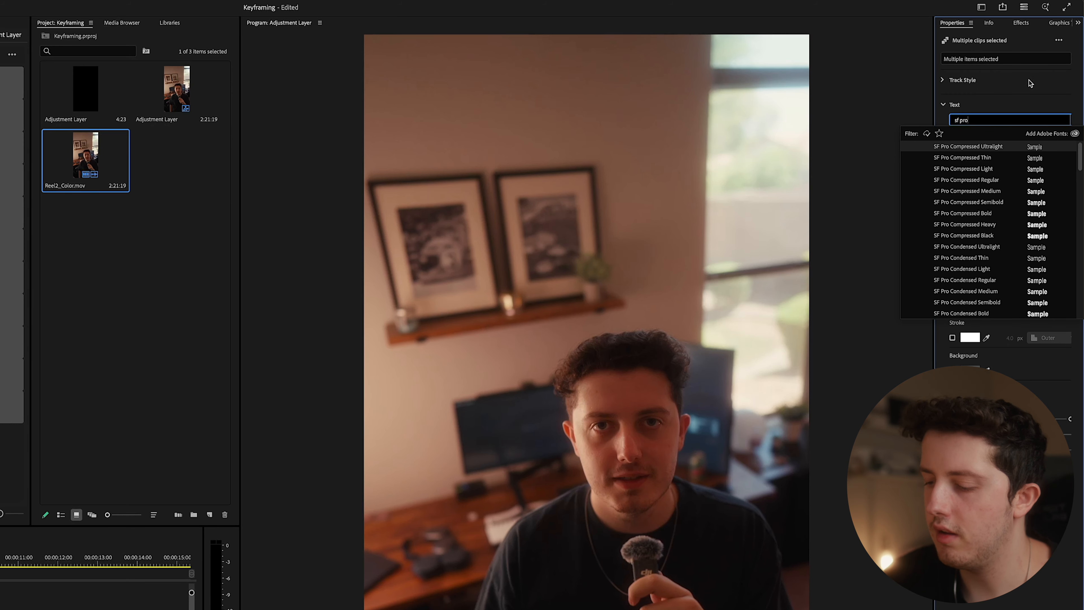
text(ro )
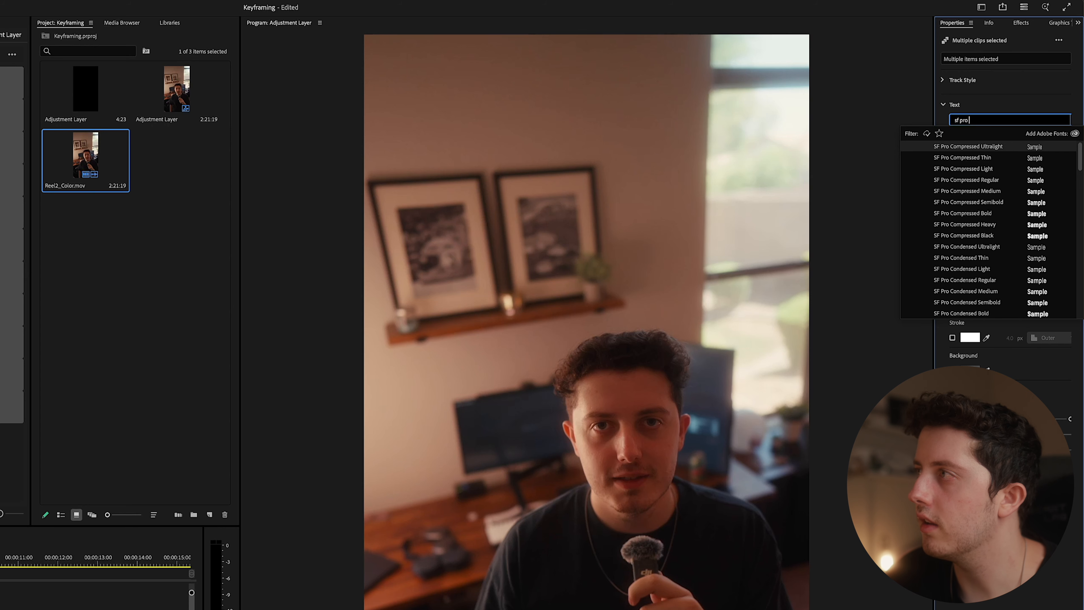
text(bold)
key(Return)
Enlarge the selected captions and place them centered above the speaker's head, and play them from the start.
drag(988, 175, 992, 175)
click(975, 245)
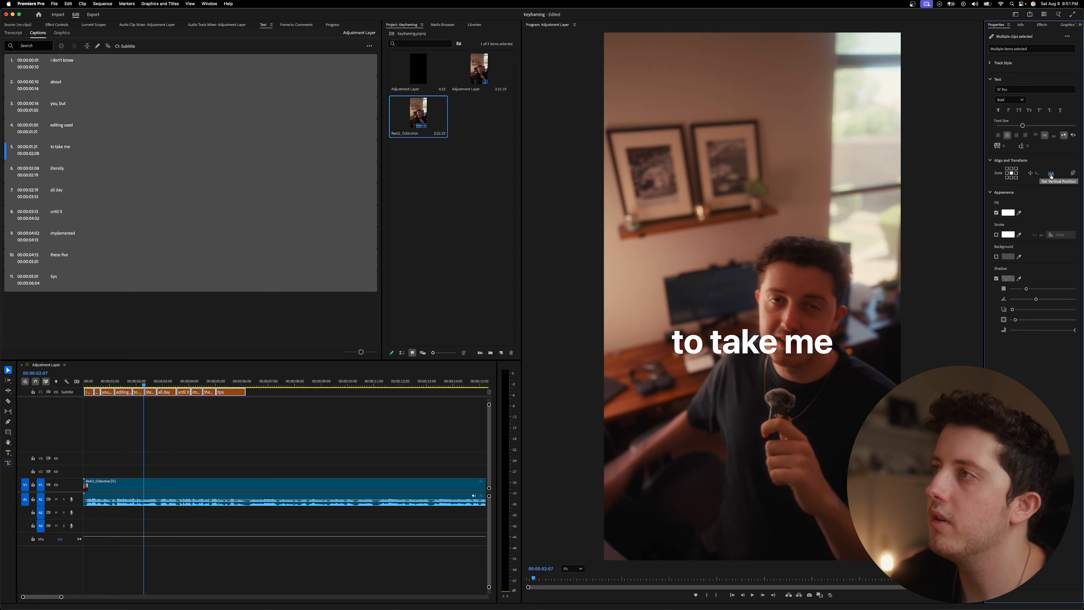
drag(1051, 174, 925, 275)
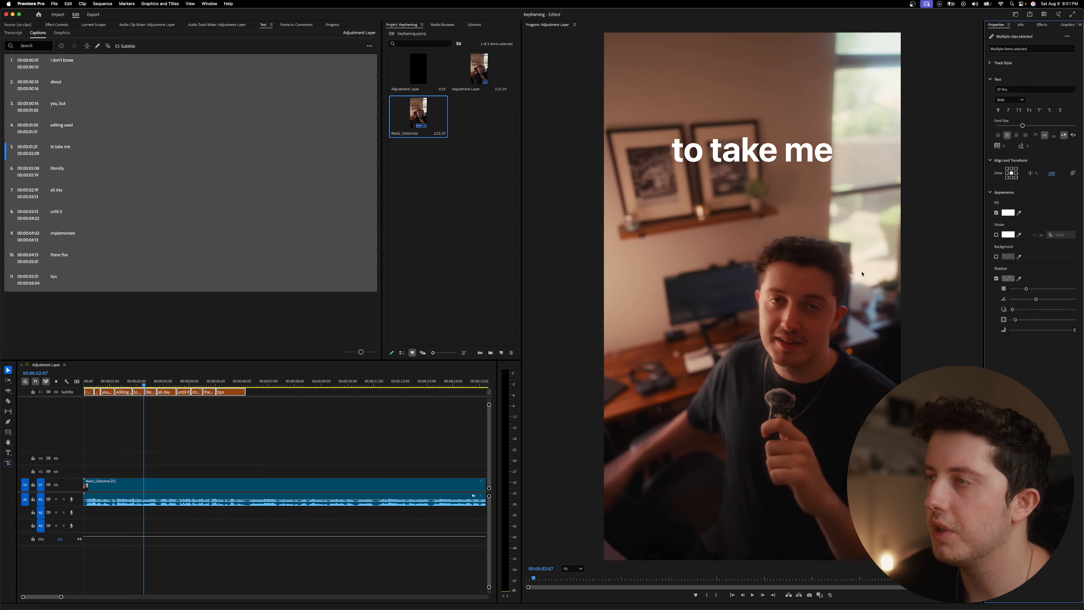
drag(143, 384, 9, 387)
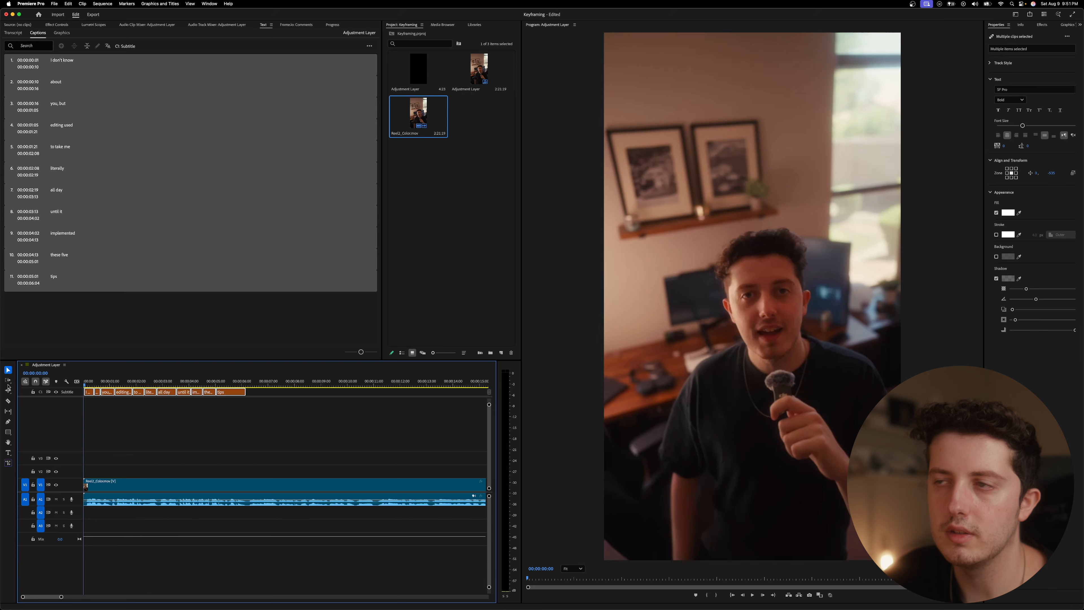
key(space)
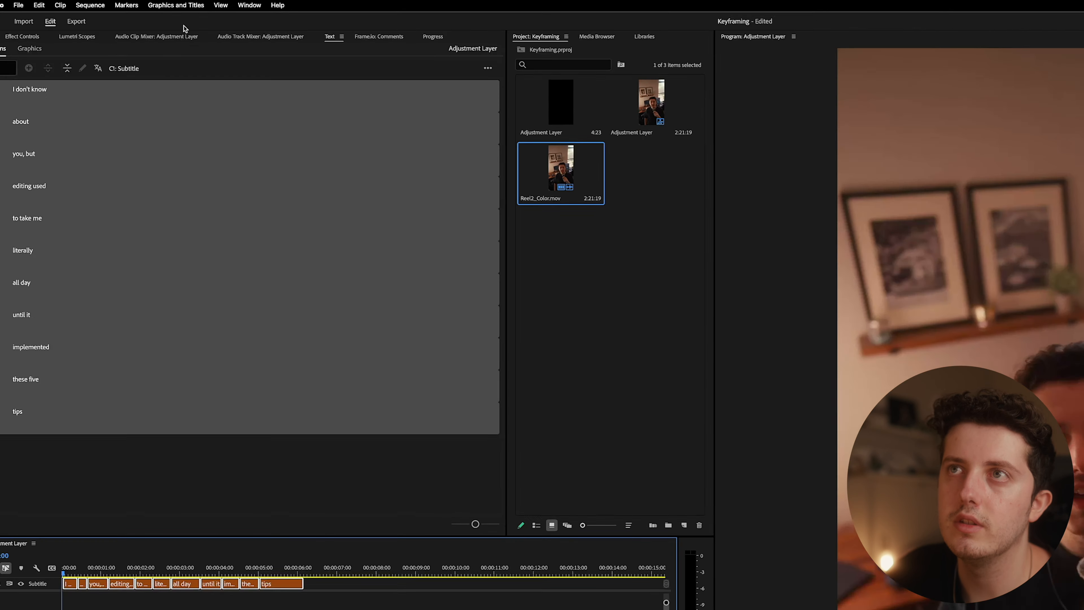
Upgrade the selected captions to graphics and return to the first one, "I don't know", at the start of the timeline.
click(164, 4)
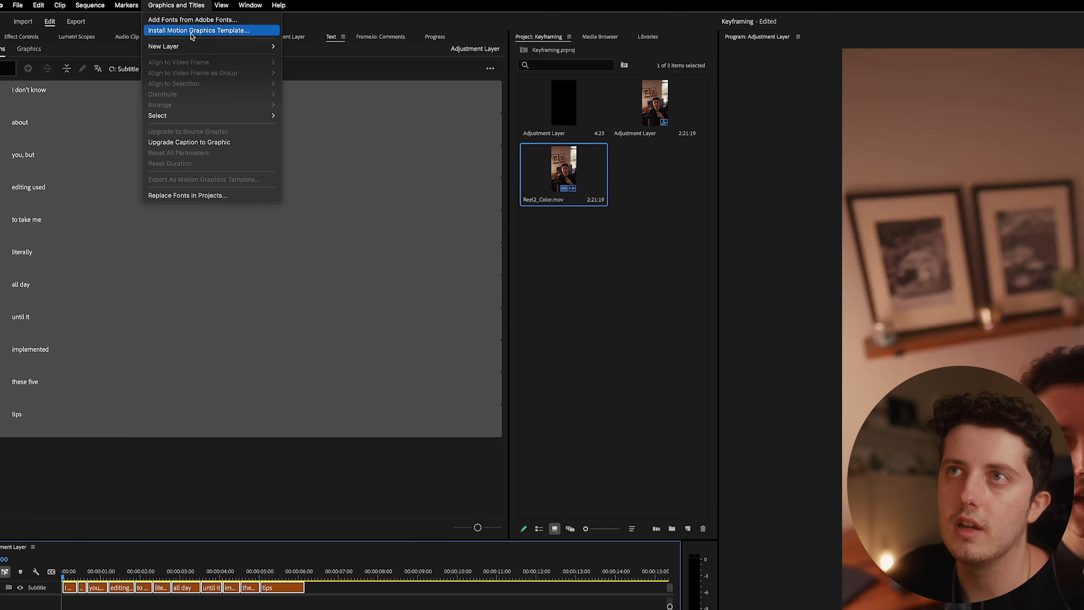
click(231, 142)
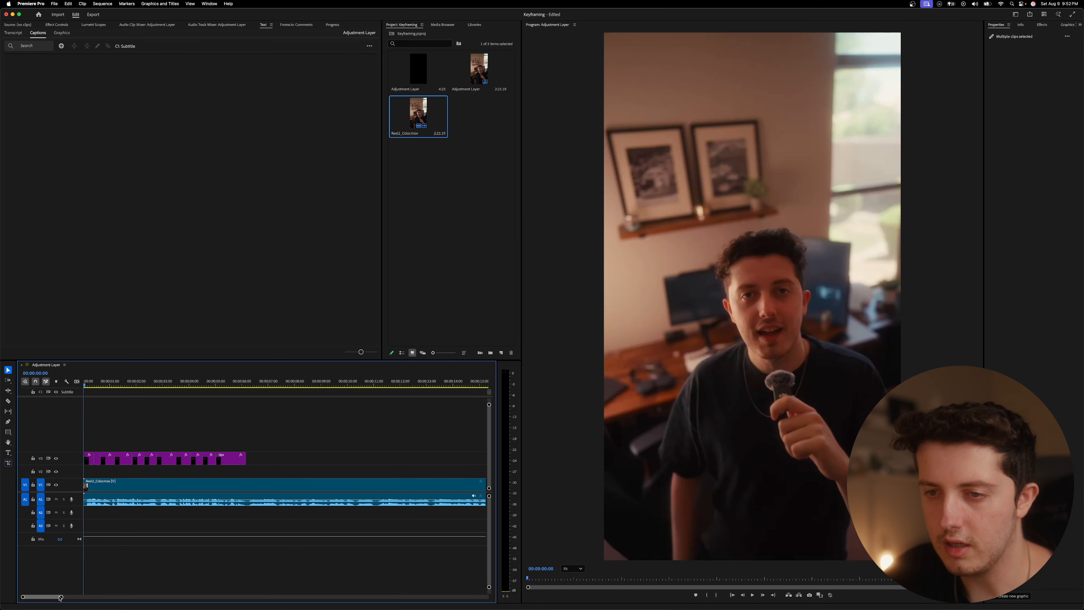
drag(63, 597, 53, 598)
click(126, 384)
drag(126, 384, 86, 395)
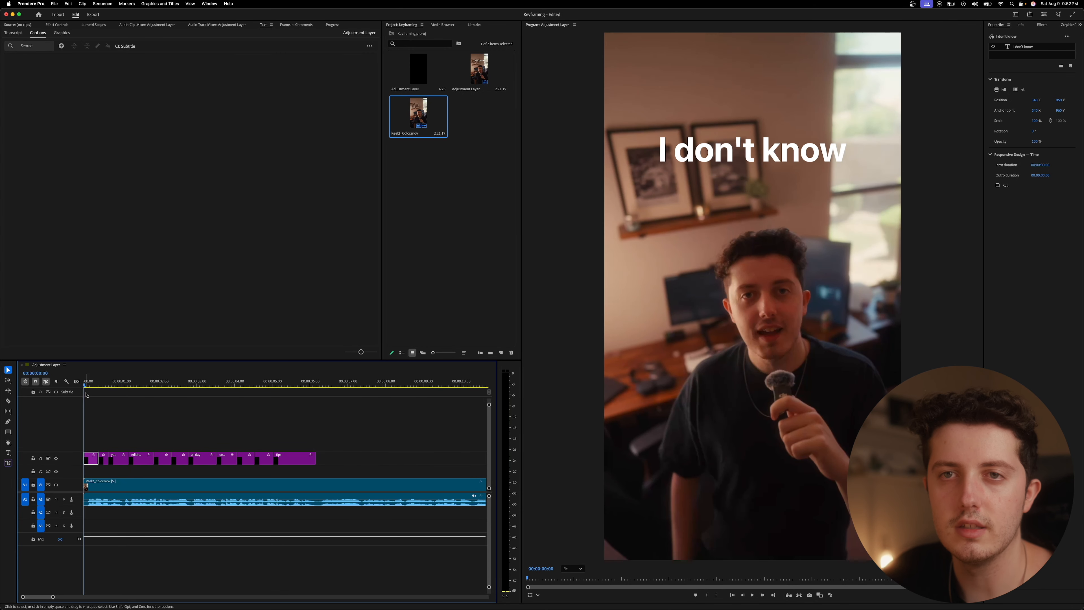
drag(55, 598, 40, 598)
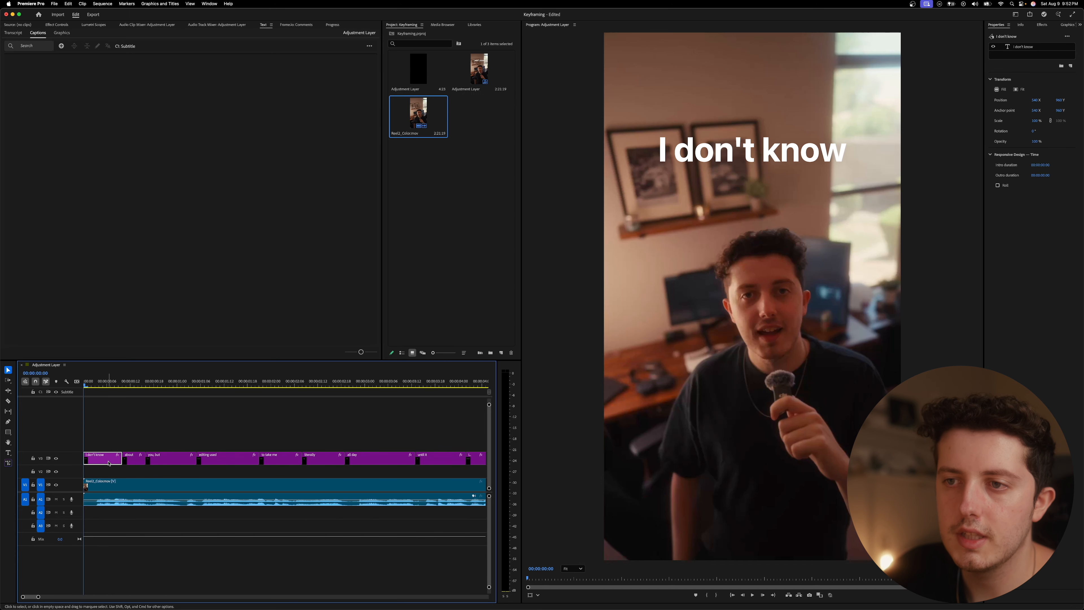
Stack the first four text clips on separate video tracks and extend them all to the end of "editing used".
drag(110, 463, 153, 444)
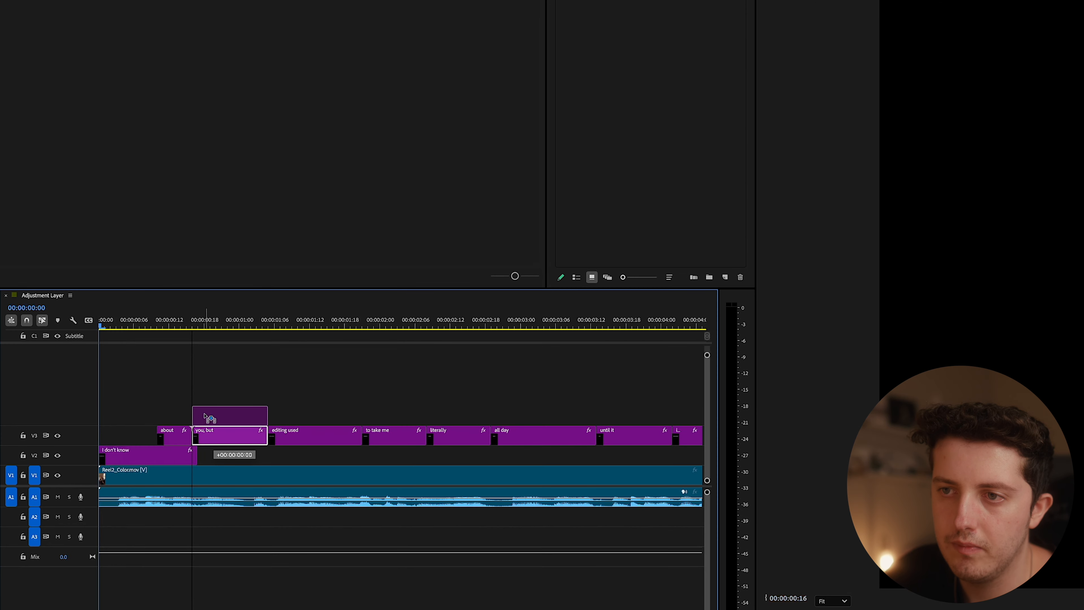
drag(206, 417, 200, 416)
drag(197, 455, 358, 441)
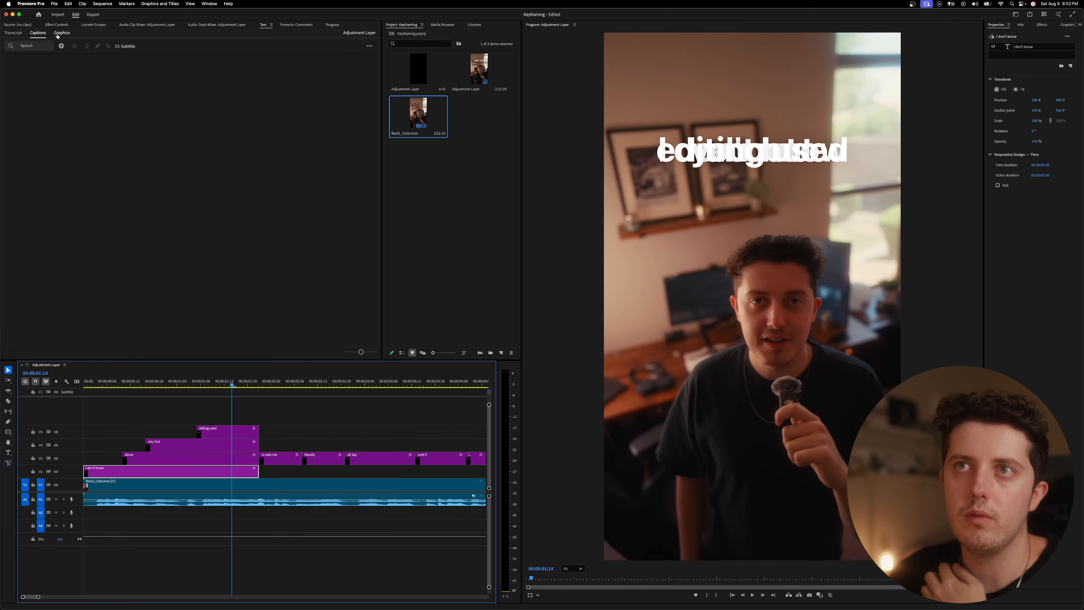
Adjust the vertical Motion position of "I don't know" so it sits above the other caption lines.
click(58, 25)
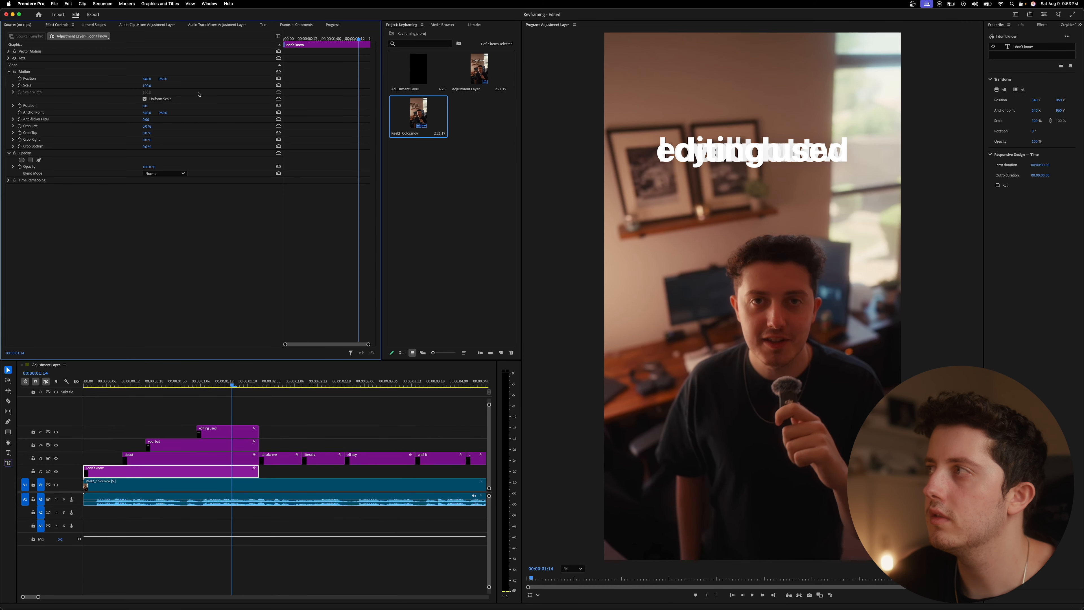
drag(163, 79, 194, 80)
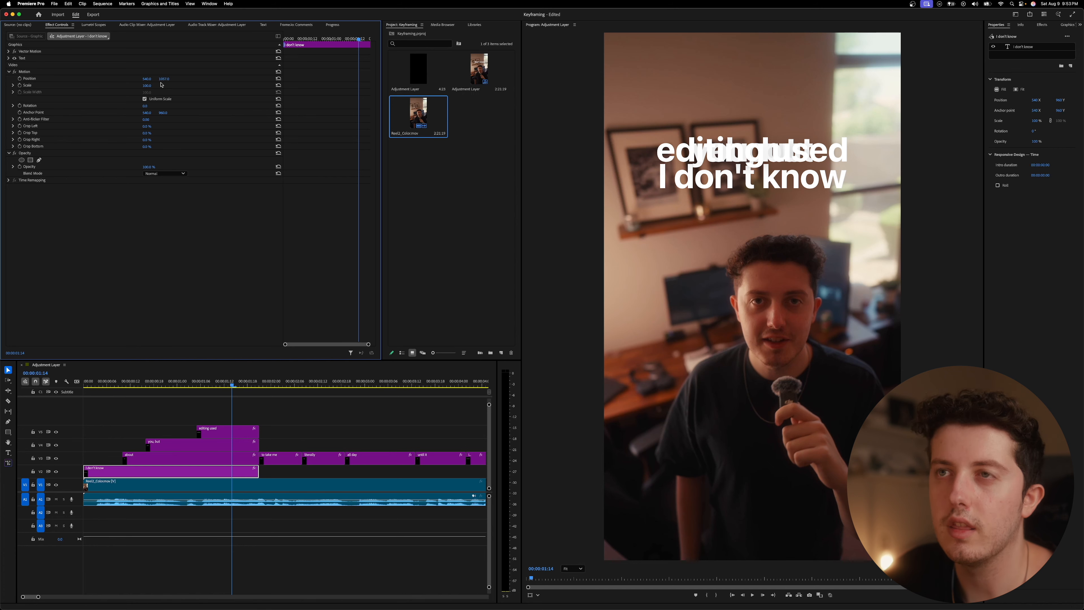
drag(164, 79, 109, 79)
Enlarge the "about" text slightly and fine-tune the vertical positions of "you, but" and "editing used" beneath it.
click(206, 458)
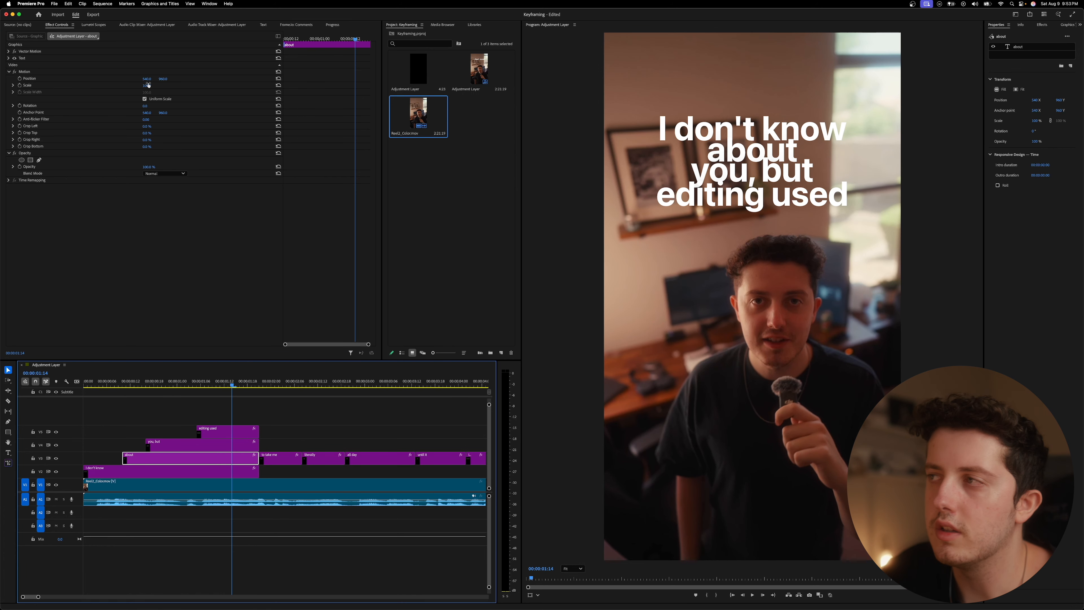
drag(148, 85, 161, 81)
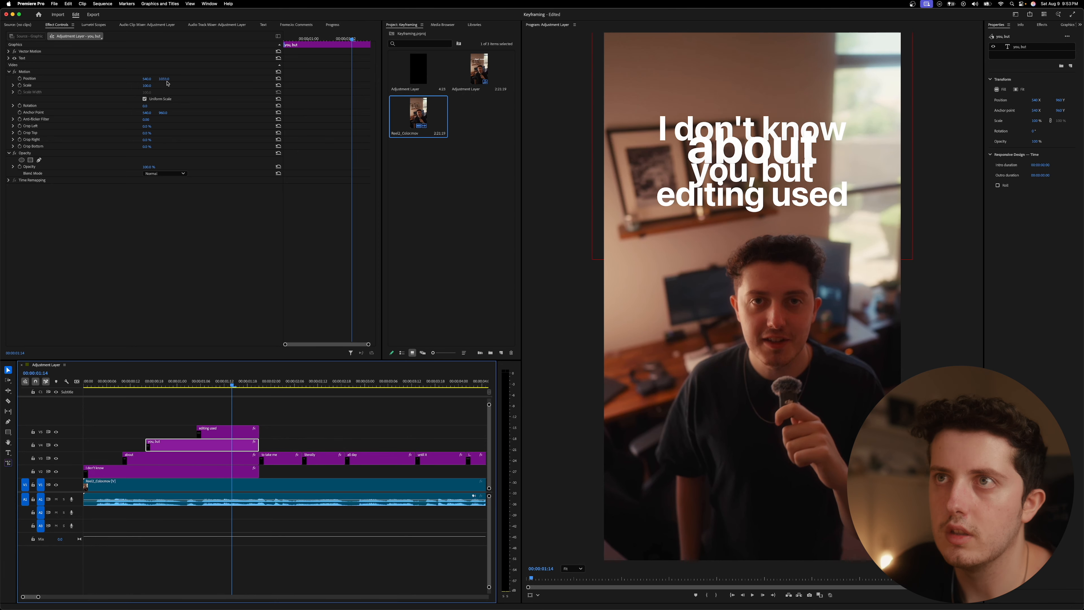
drag(163, 79, 167, 79)
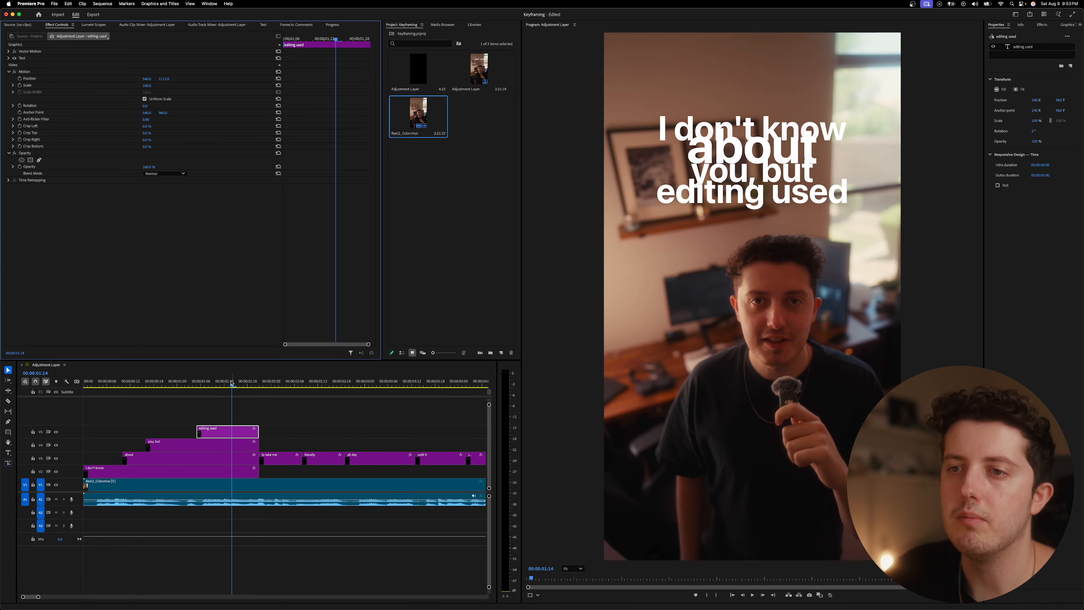
Play the stacked caption lines from the start of the timeline and return to the beginning.
drag(231, 384, 81, 404)
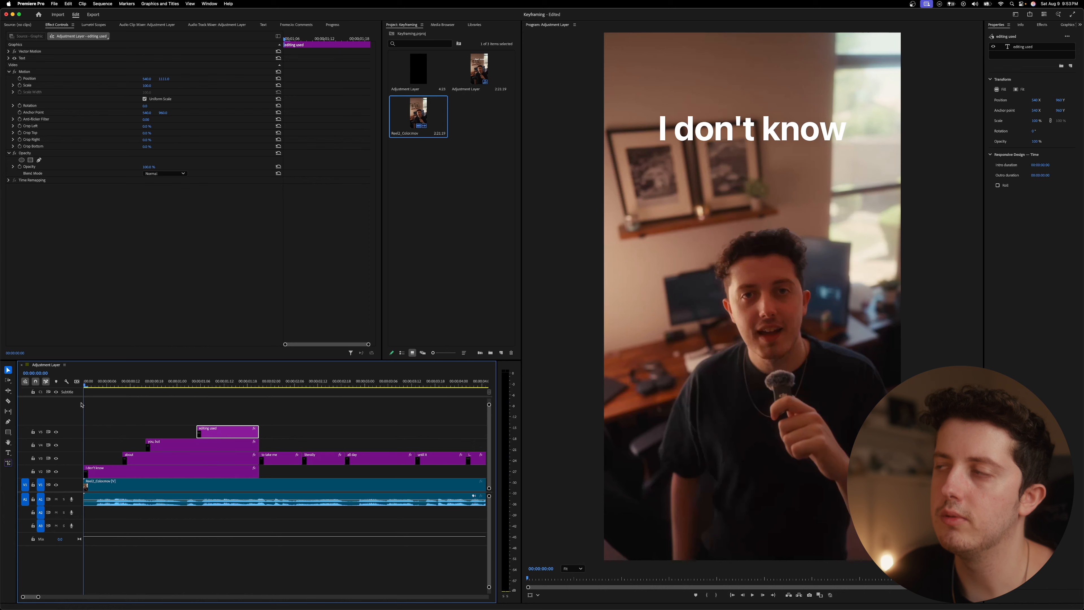
key(space)
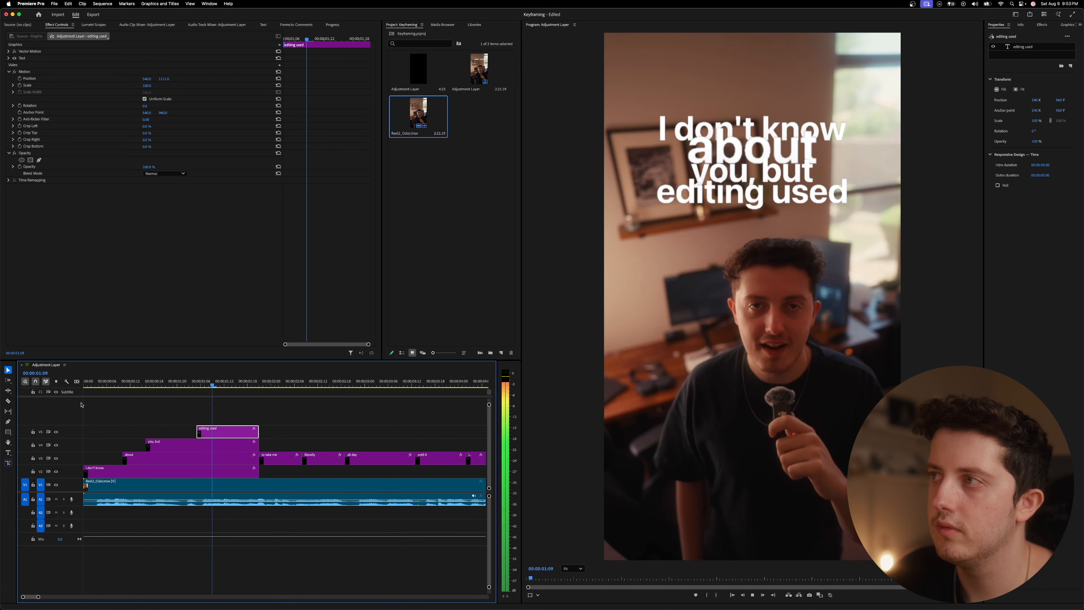
key(space)
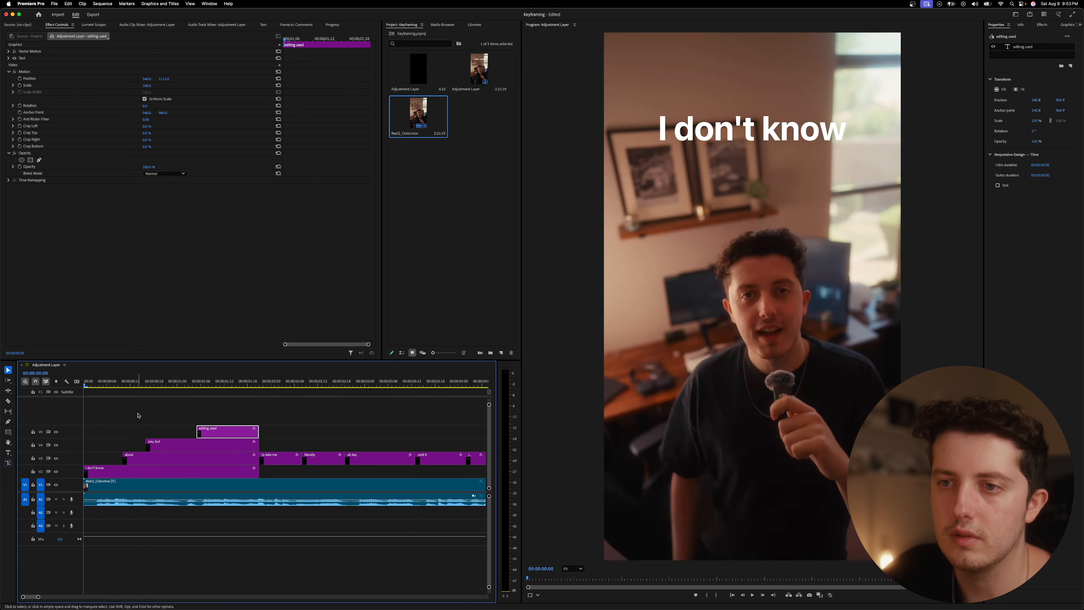
Apply the Slide in Down V2 preset from Creator Club Animate to the "I don't know" clip and play it from the start.
click(125, 469)
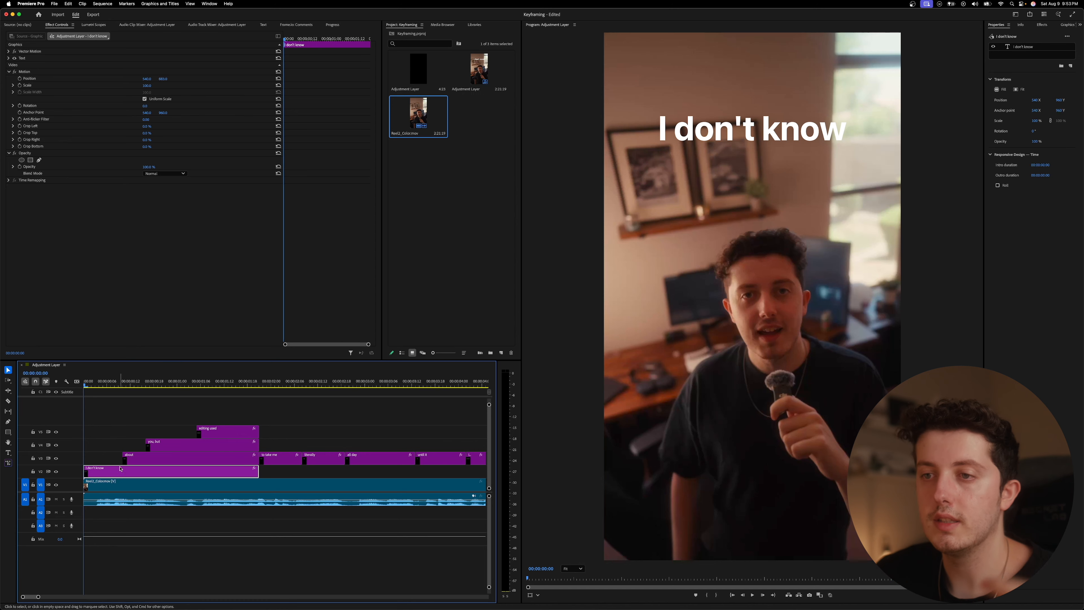
click(1041, 25)
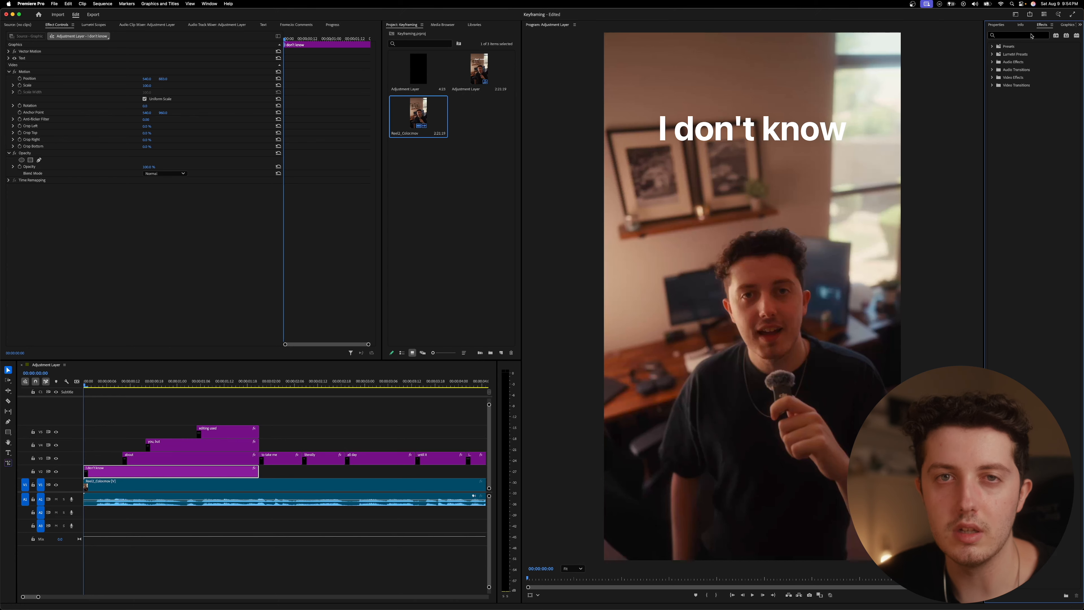
click(991, 47)
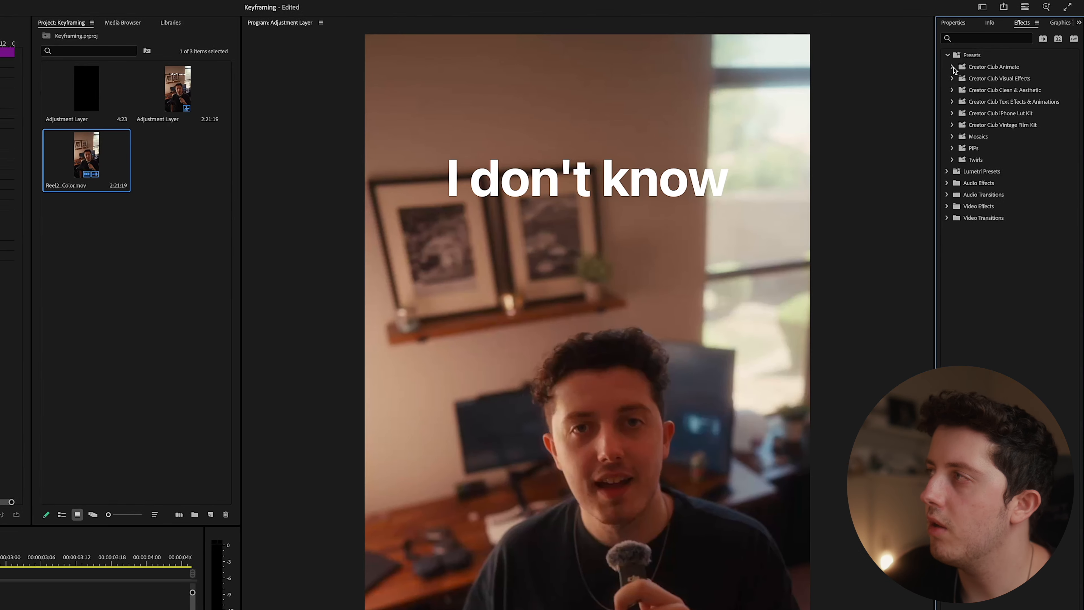
click(953, 67)
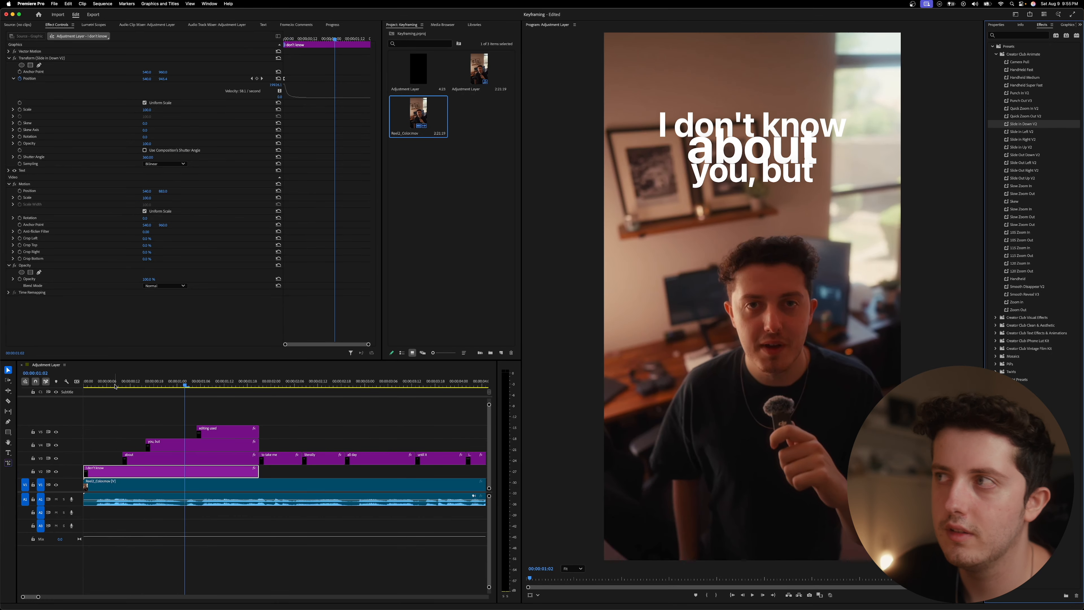
drag(112, 386, 50, 382)
key(space)
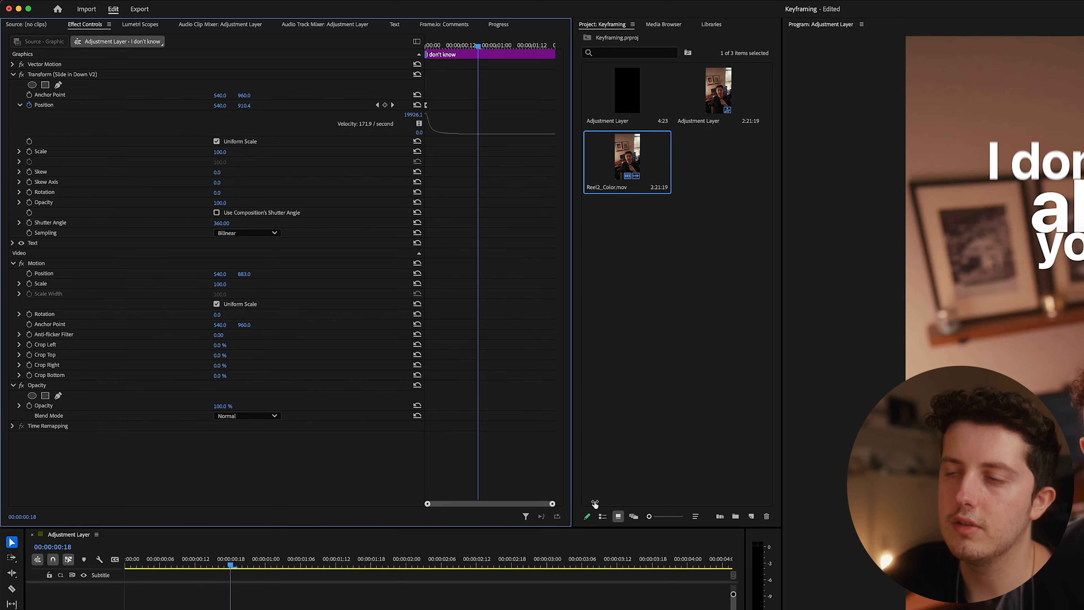
Examine the first Position keyframe and velocity curve of the slide-in Transform on "I don't know" and play the animation.
drag(506, 43, 372, 55)
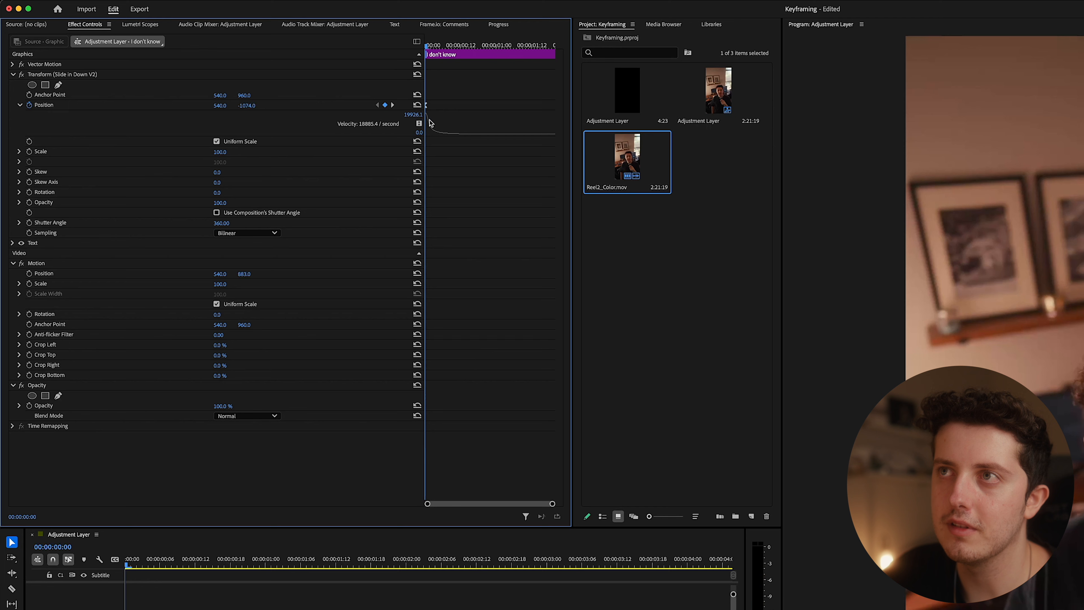
click(428, 106)
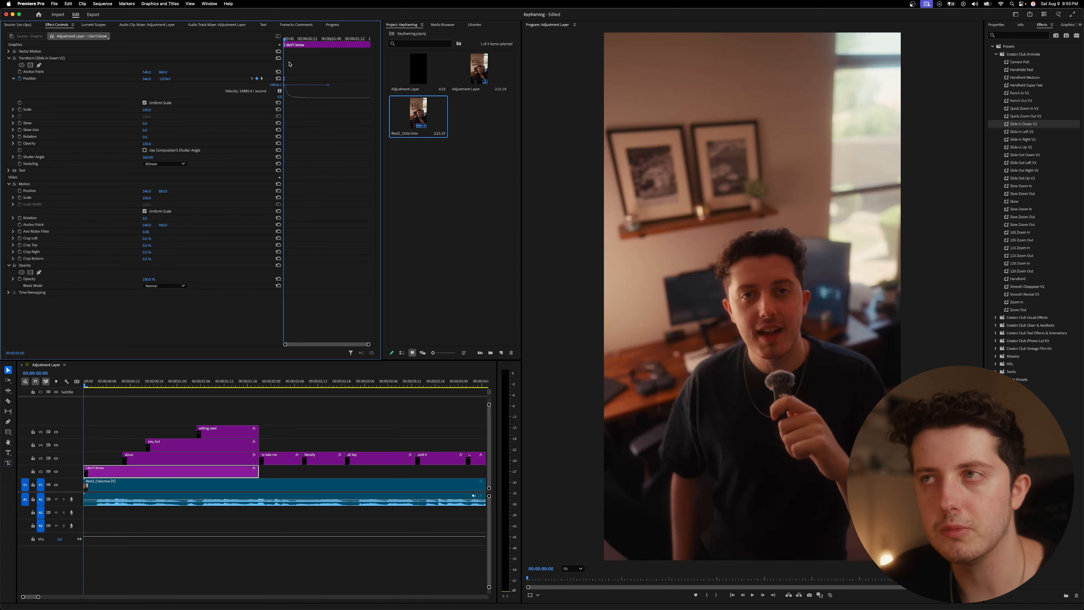
key(space)
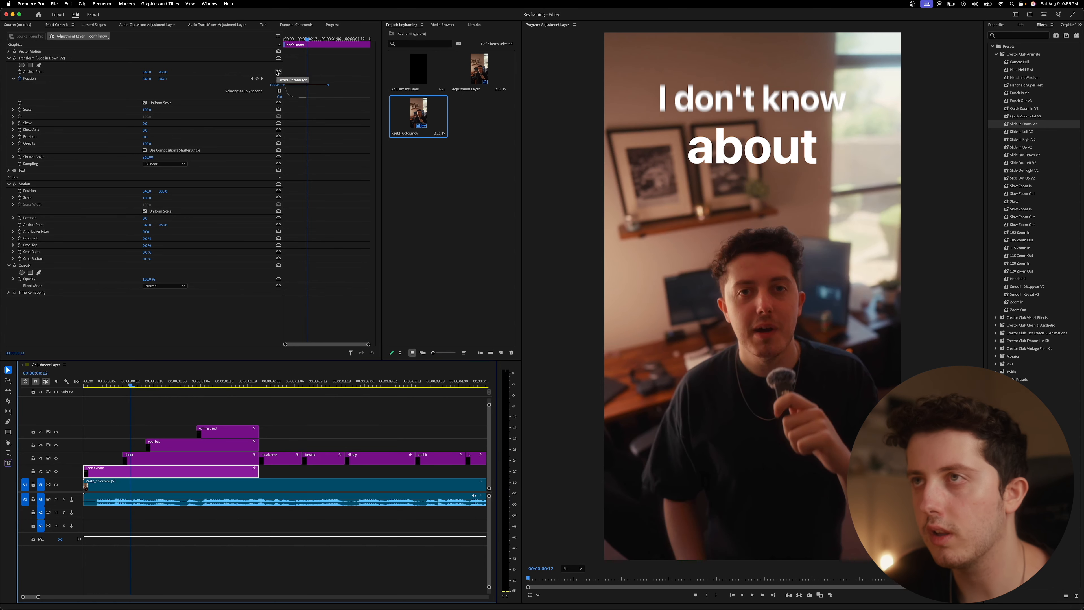
Apply the Slide in Down V2 preset to the "about", "you, but" and "editing used" clips.
drag(1032, 125, 170, 461)
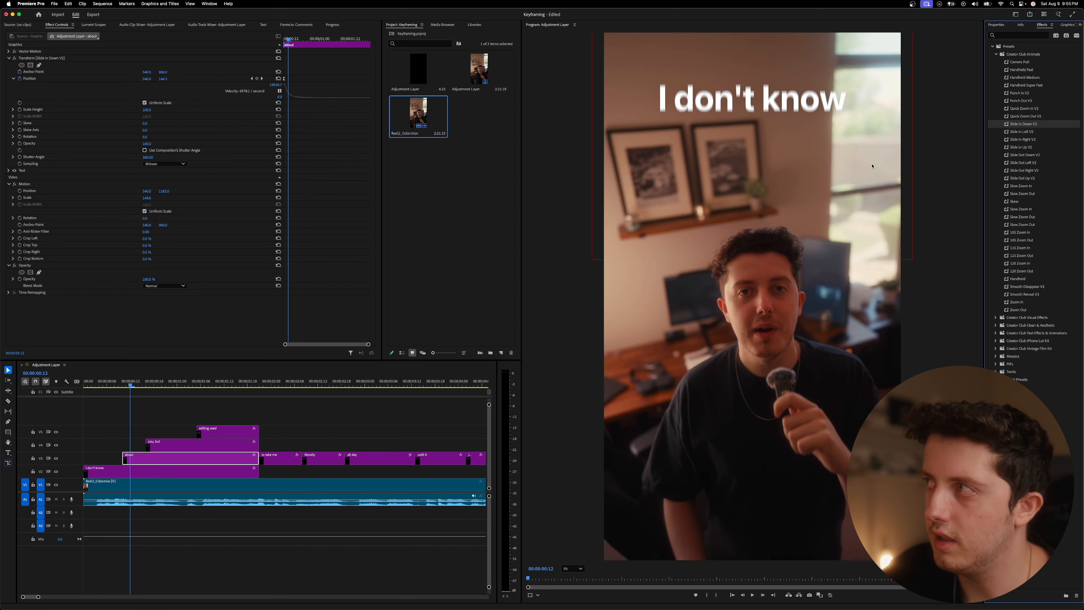
click(201, 444)
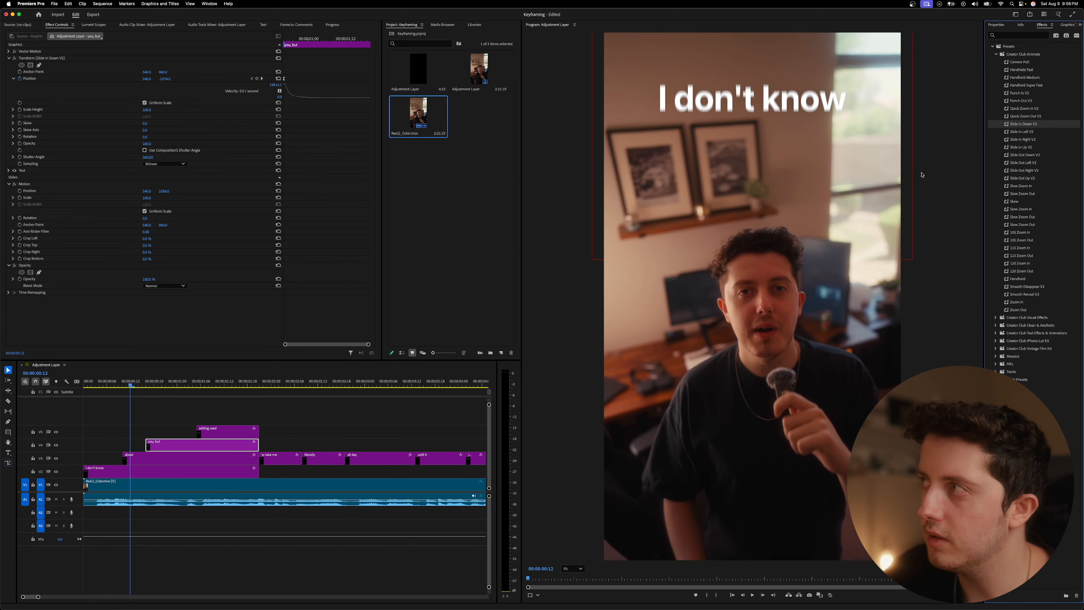
click(226, 431)
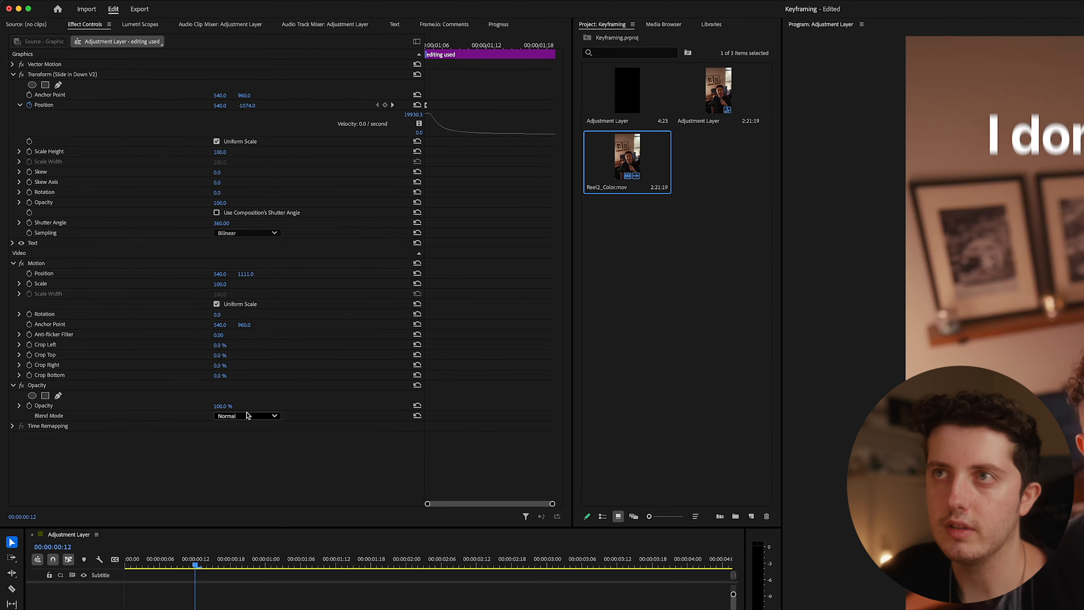
View the Save Preset options for the Transform effect on "editing used", cancel them, and play the animated captions from the start.
click(78, 75)
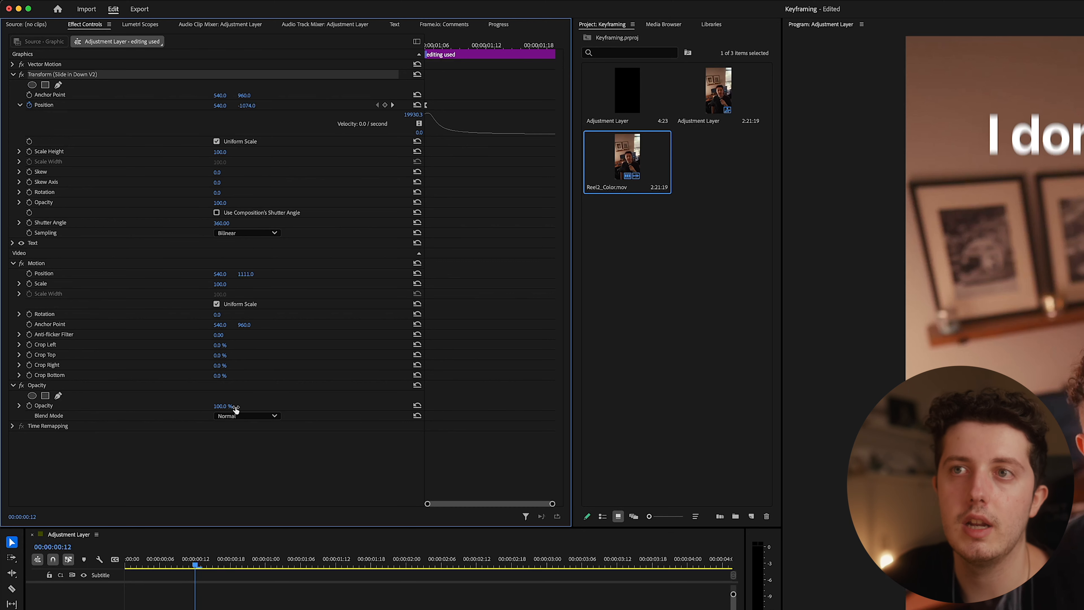
right_click(71, 76)
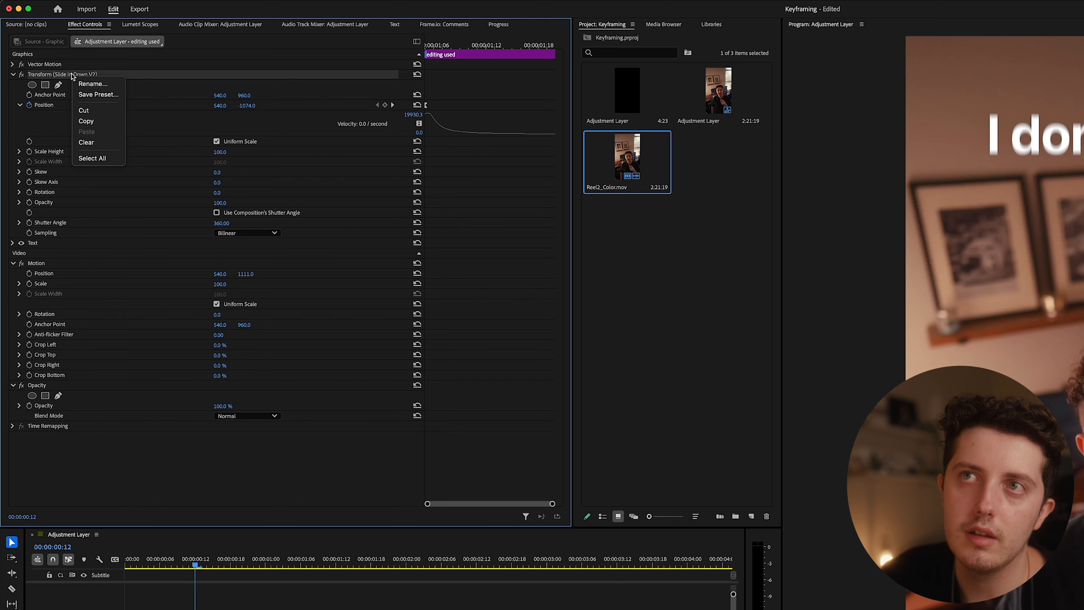
click(96, 95)
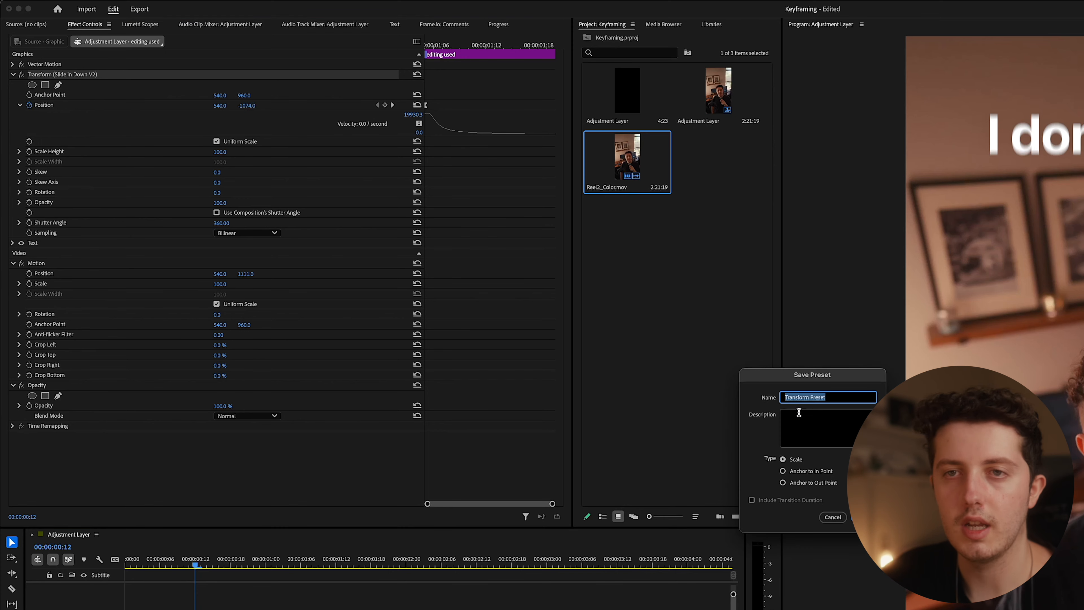
click(825, 521)
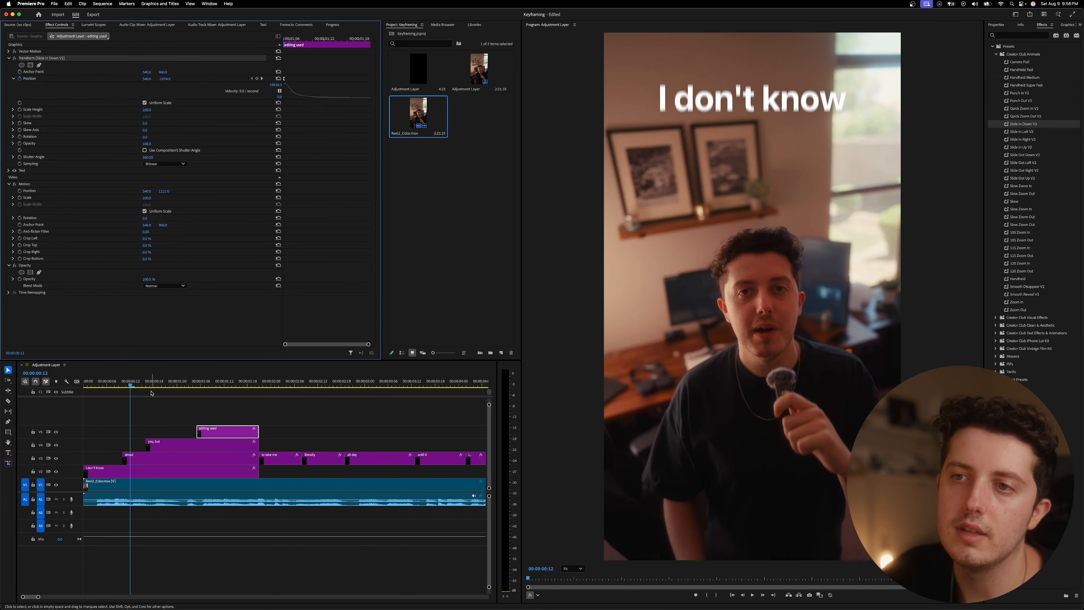
drag(142, 383, 46, 386)
key(space)
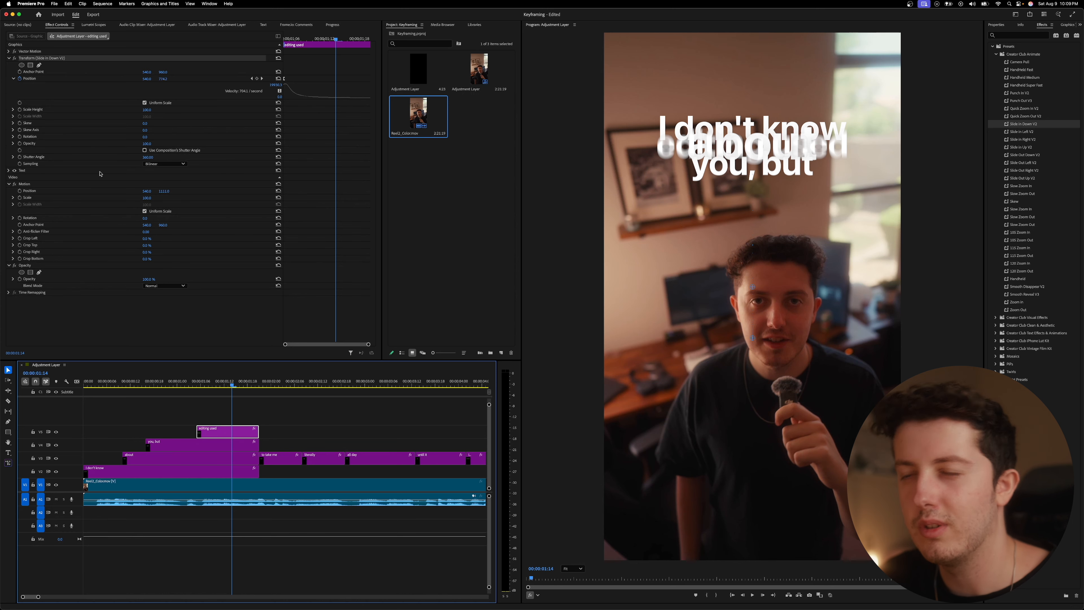
Remove the Slide in Down V2 Transform effect from all four stacked caption clips.
key(Delete)
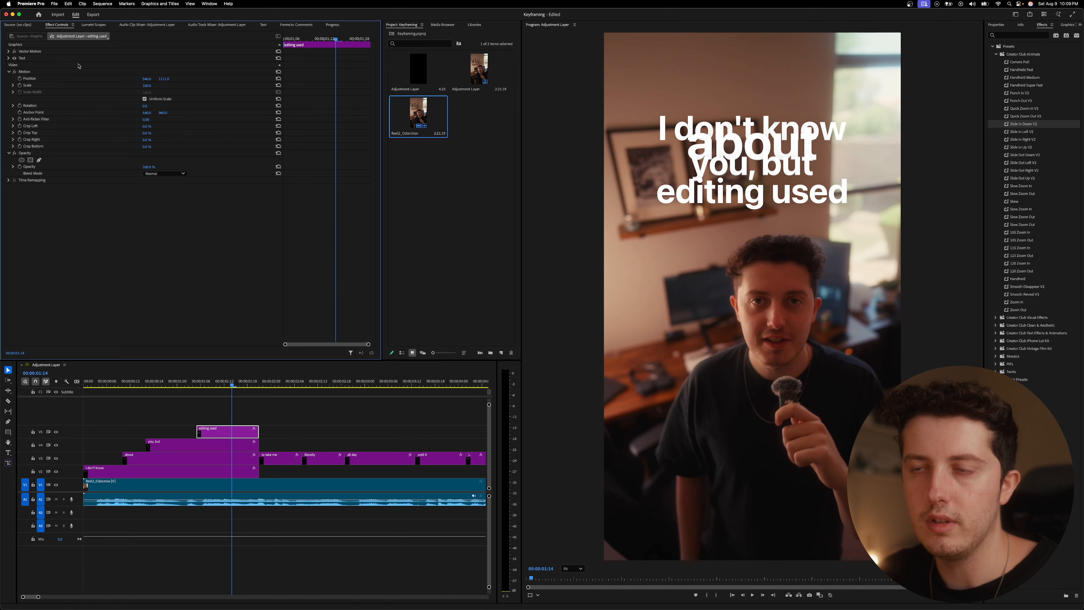
click(211, 445)
click(201, 385)
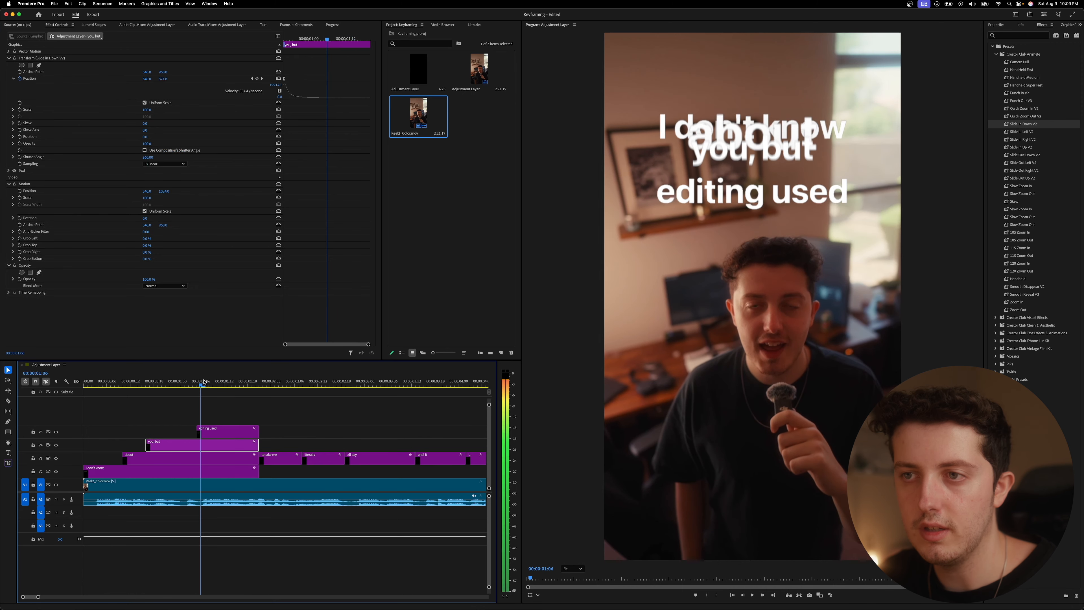
click(192, 461)
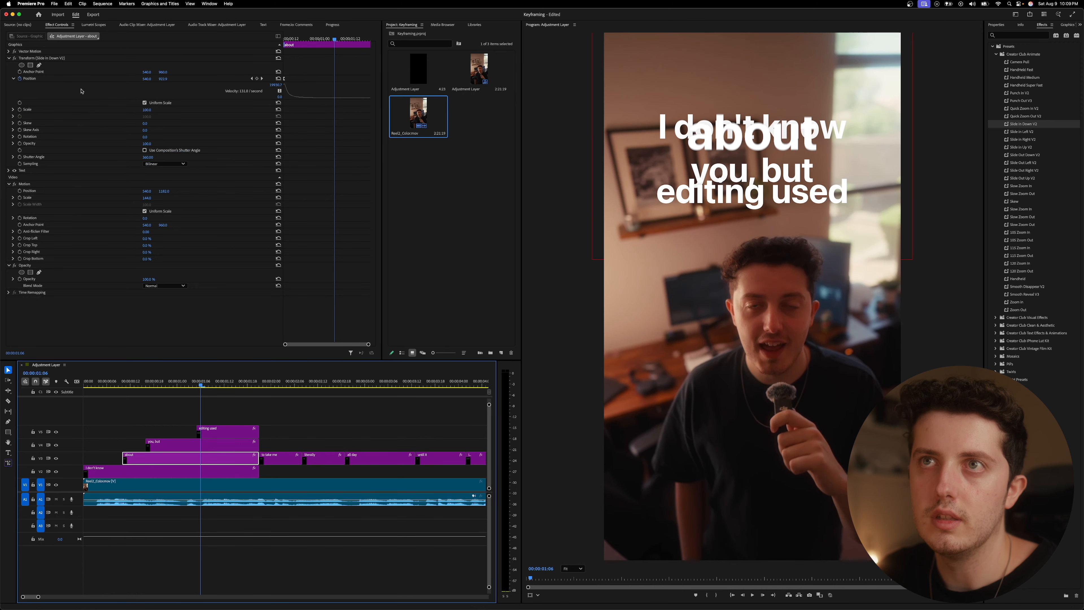
click(71, 59)
key(Delete)
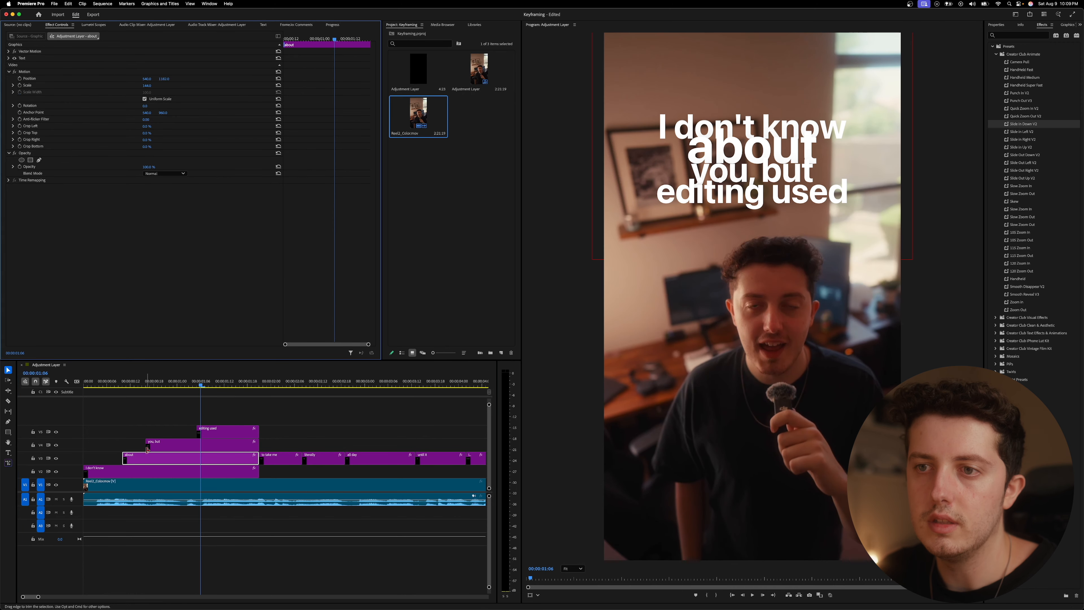
click(140, 471)
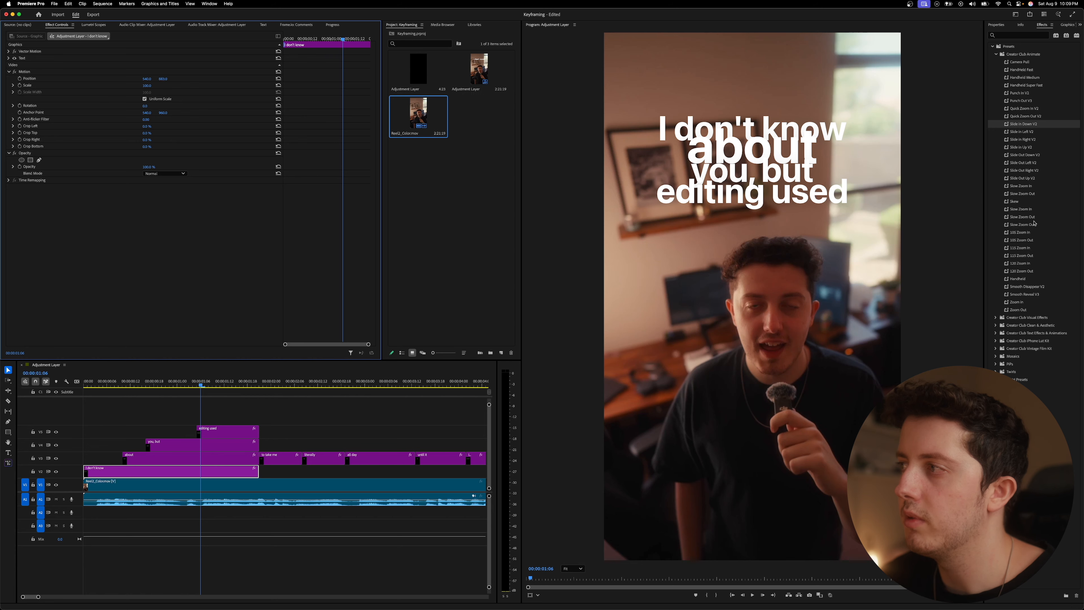
Apply the Smooth Reveal preset to all four stacked caption clips and play them from the start.
drag(1038, 294, 119, 470)
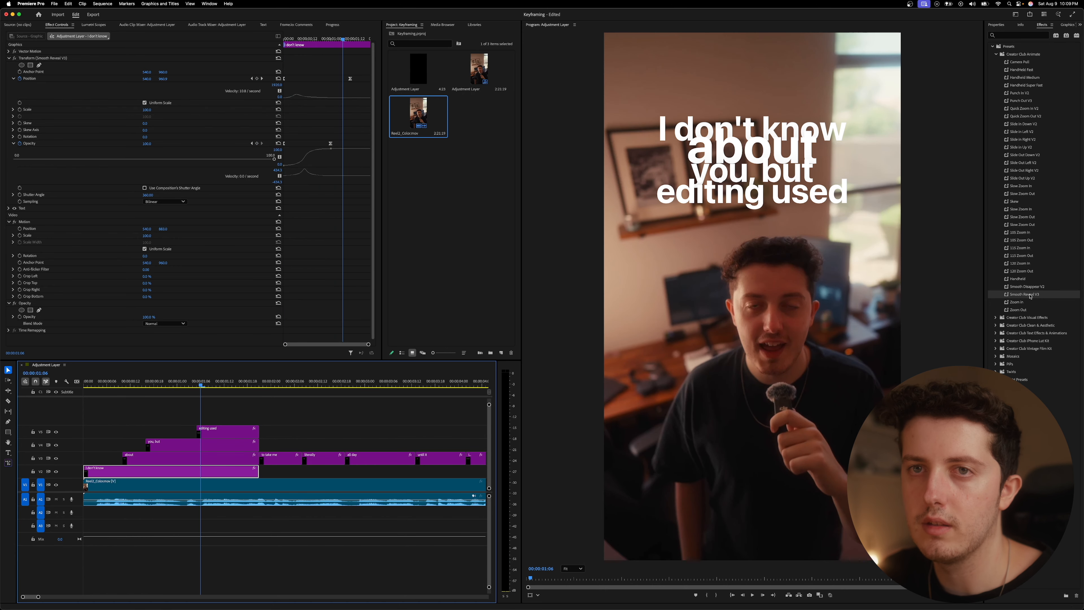
drag(1030, 297, 213, 455)
click(220, 445)
shift+click(229, 433)
drag(1022, 294, 221, 433)
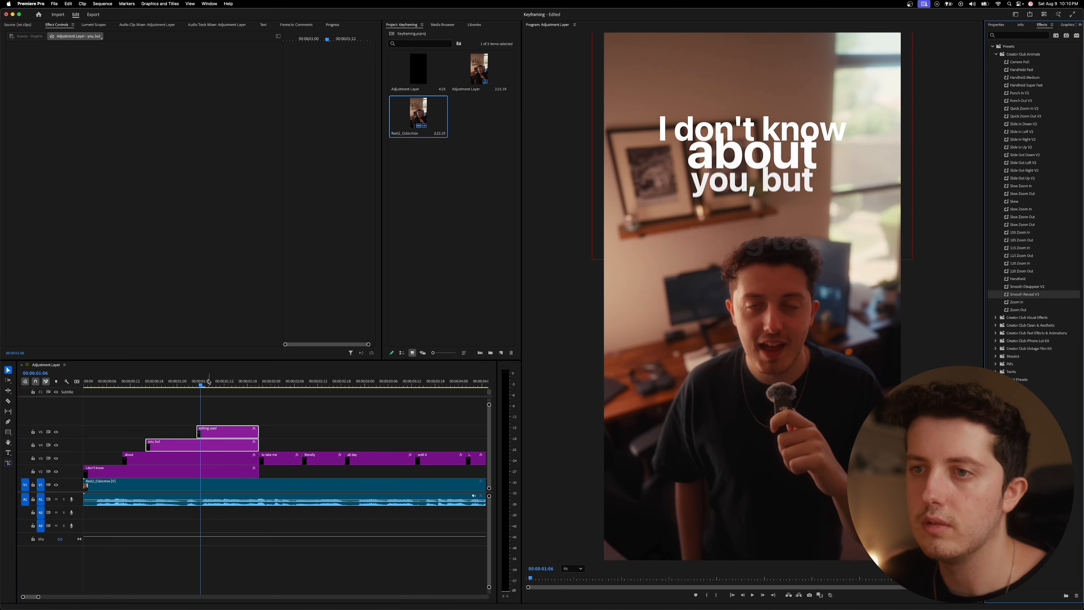
drag(201, 385, 71, 390)
key(space)
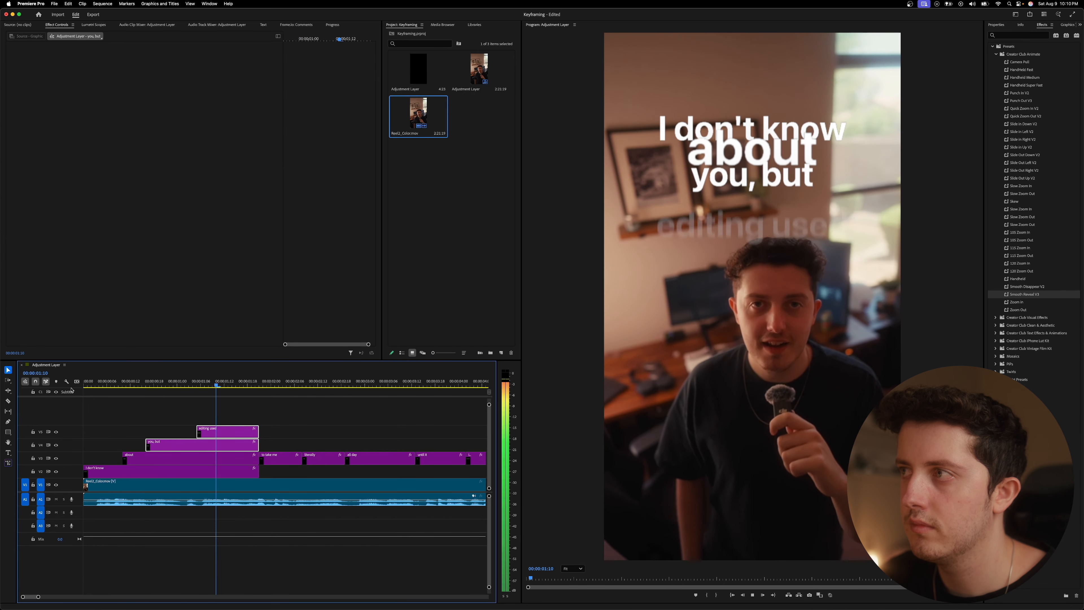
Move the captions from "to take me" onward to a hidden track above the stack and extend the four stacked clips beneath them.
key(minus)
key(minus)
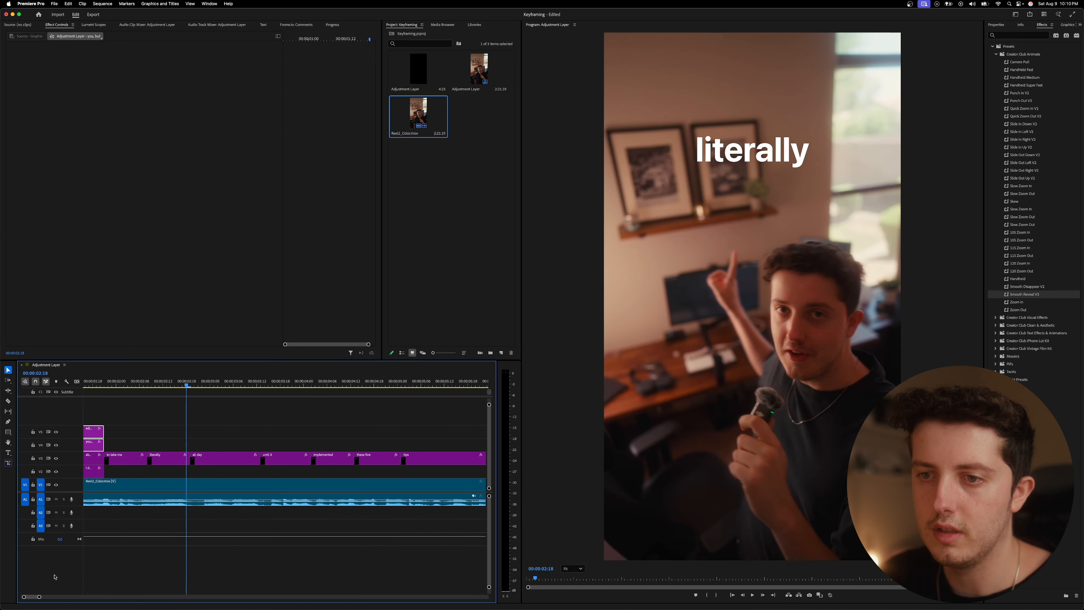
drag(183, 440, 334, 463)
drag(181, 459, 191, 433)
click(56, 418)
click(176, 384)
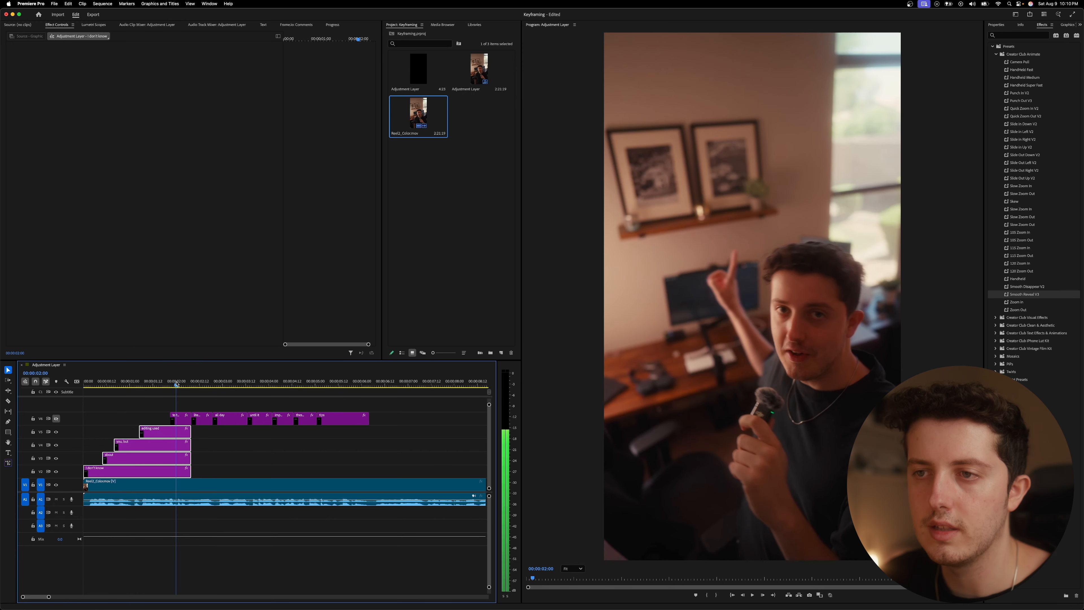
Apply the Smooth Disappear preset to the four stacked captions, extend their ends slightly, and play the result.
drag(1027, 286, 183, 445)
key(space)
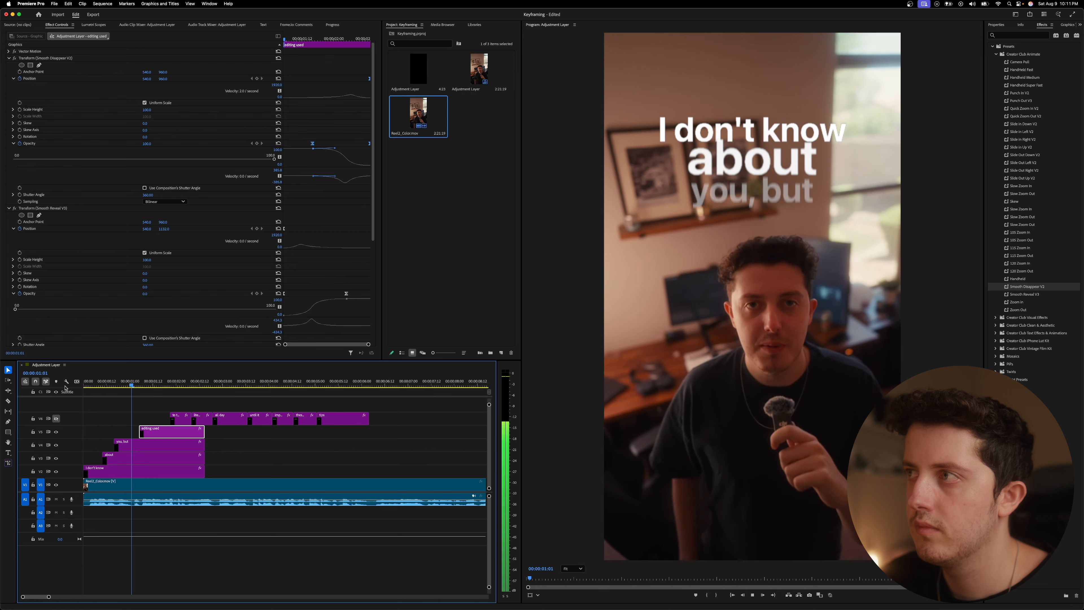
key(space)
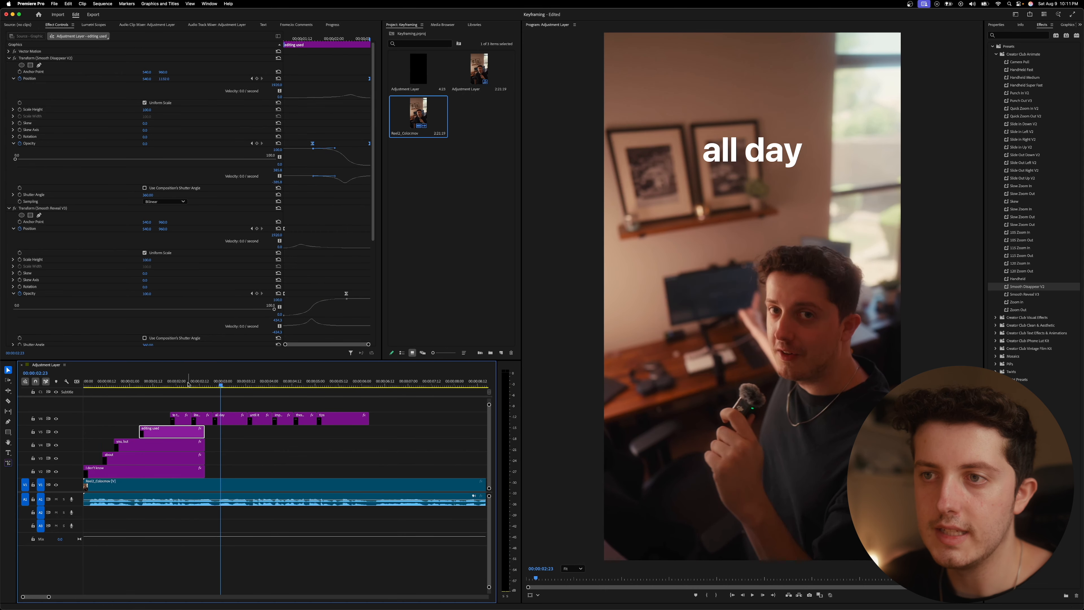
Nest all the captions on the uppermost track, from "to take me" onward, into one sequence under the default name.
click(175, 380)
drag(174, 380, 173, 382)
drag(157, 406, 329, 419)
right_click(334, 418)
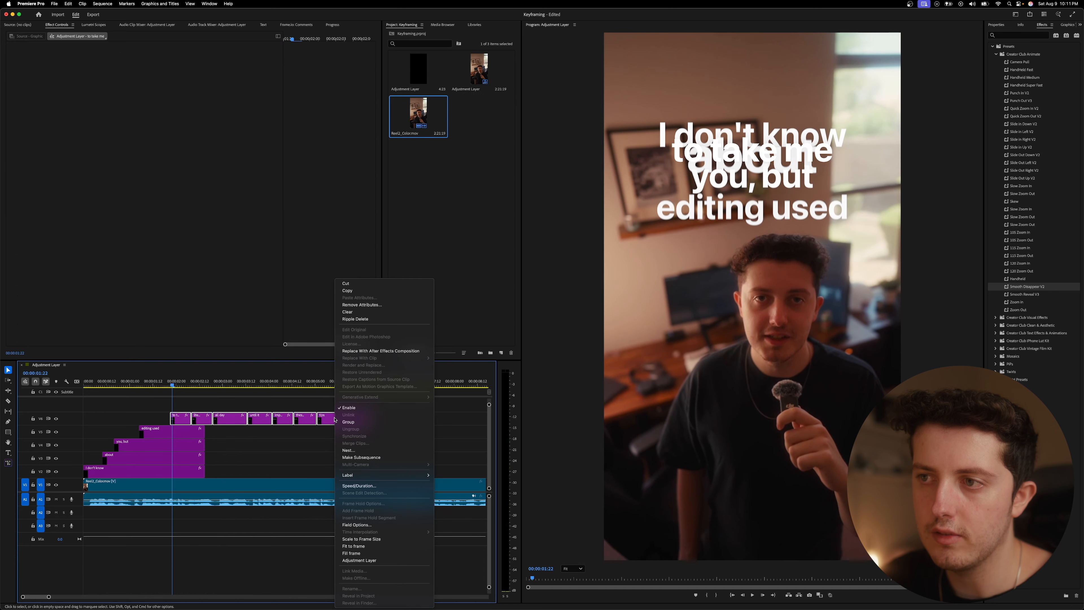
click(367, 450)
key(Return)
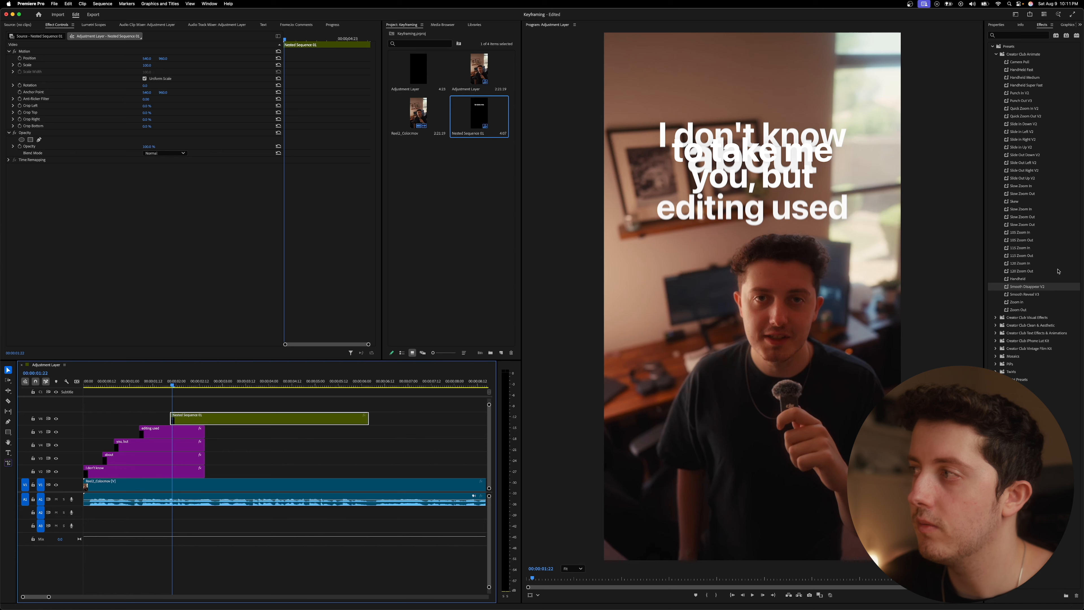
Apply the Smooth Reveal preset to the nested caption sequence and play the transition into it.
drag(1035, 293, 264, 419)
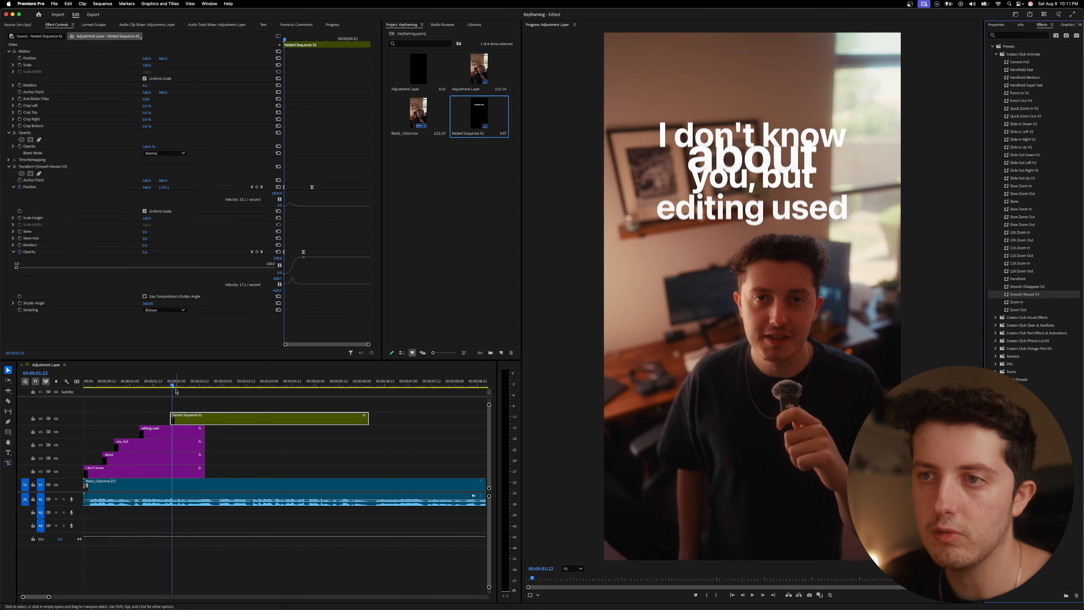
click(165, 381)
key(space)
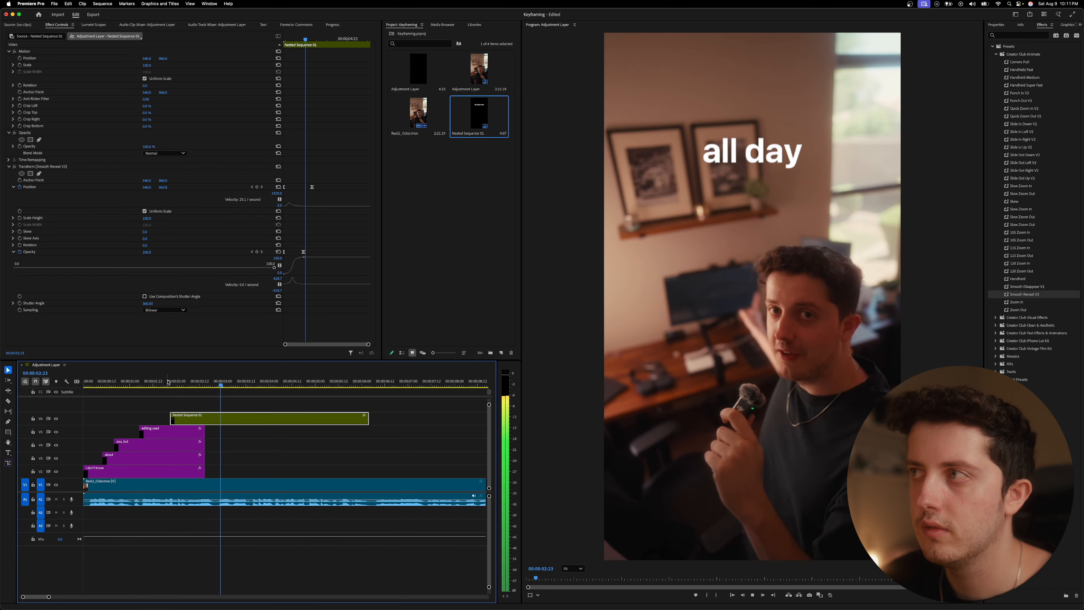
key(space)
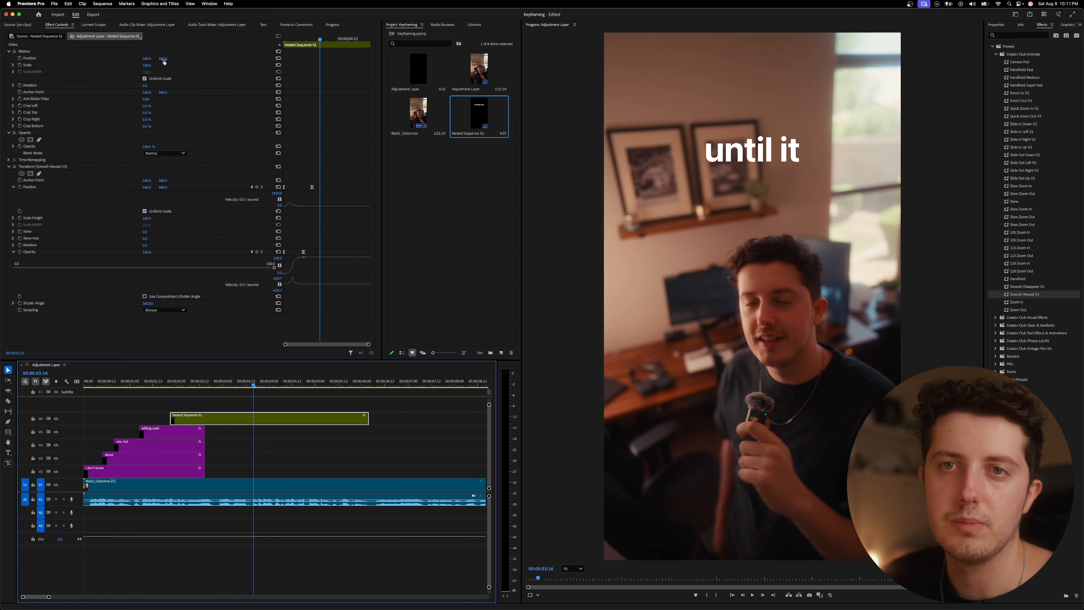
Lower the nested captions' Motion Position onto the speaker's chest and play the timeline from the start.
drag(164, 61, 195, 414)
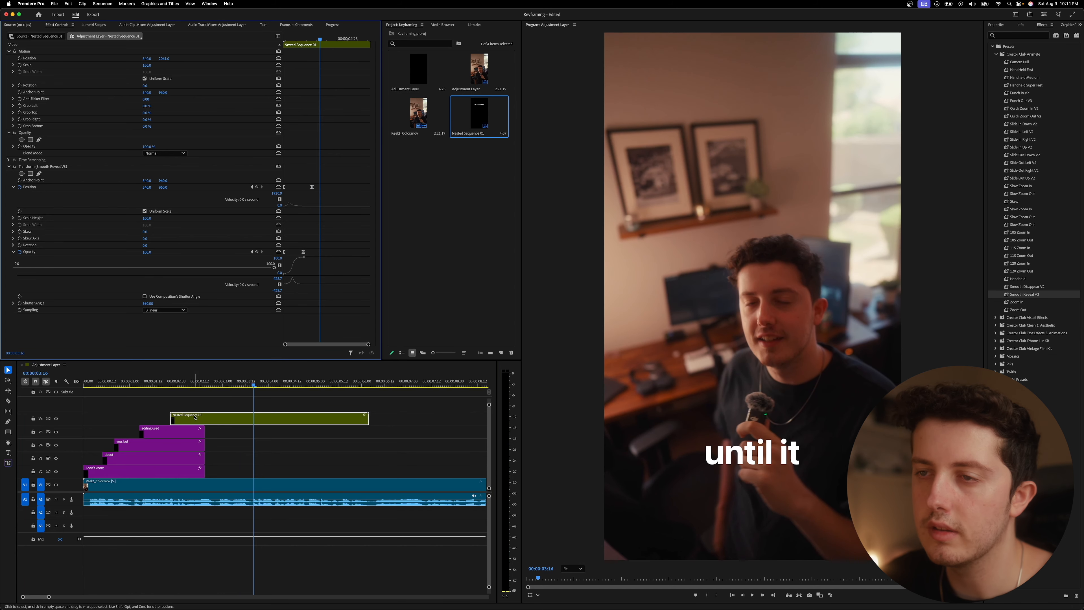
drag(196, 386, 3, 402)
key(space)
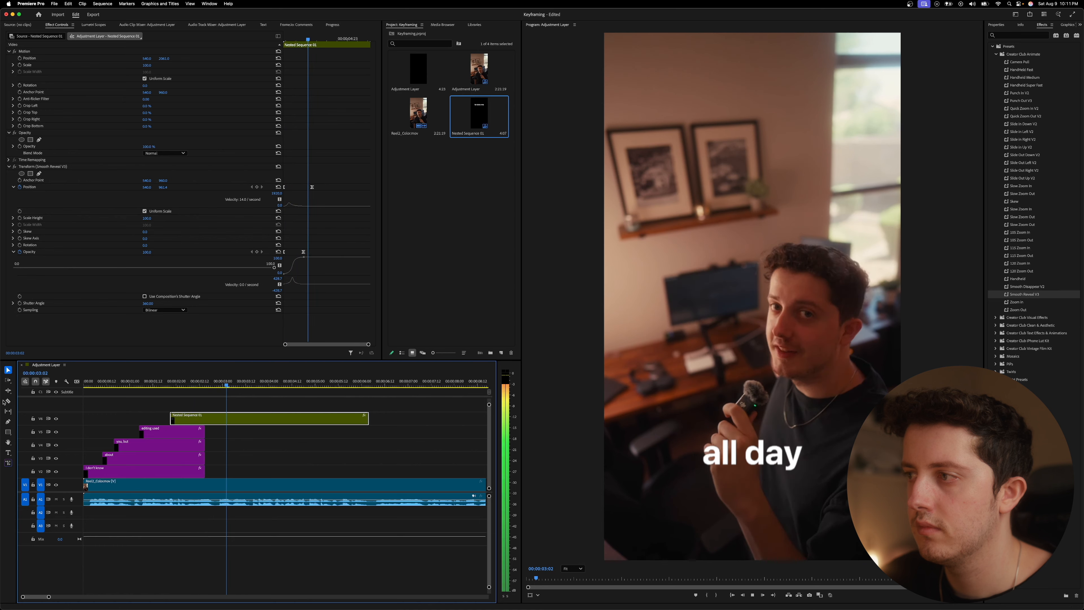
key(space)
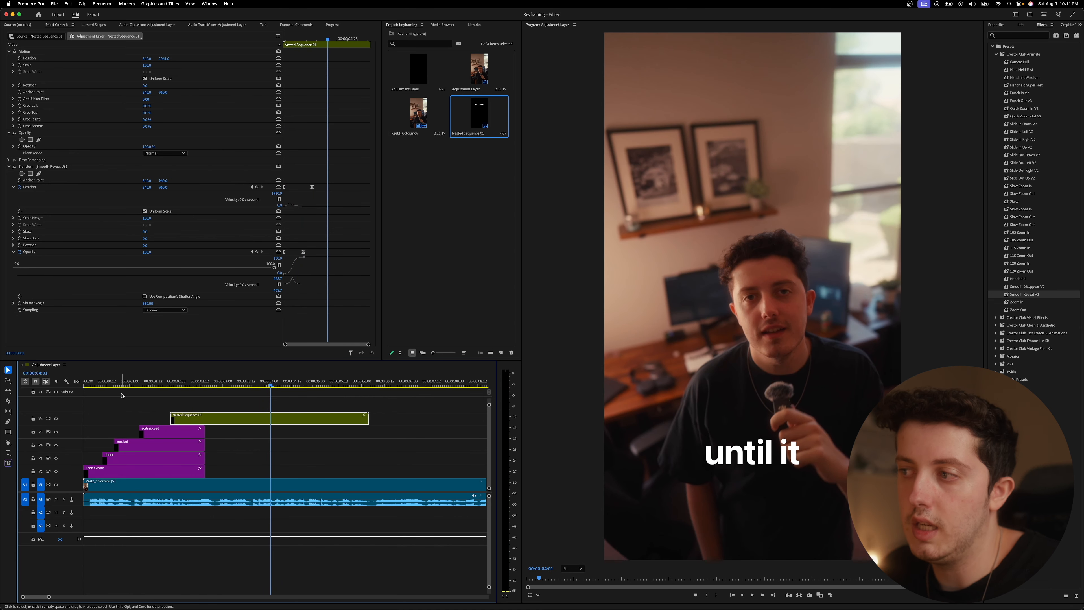